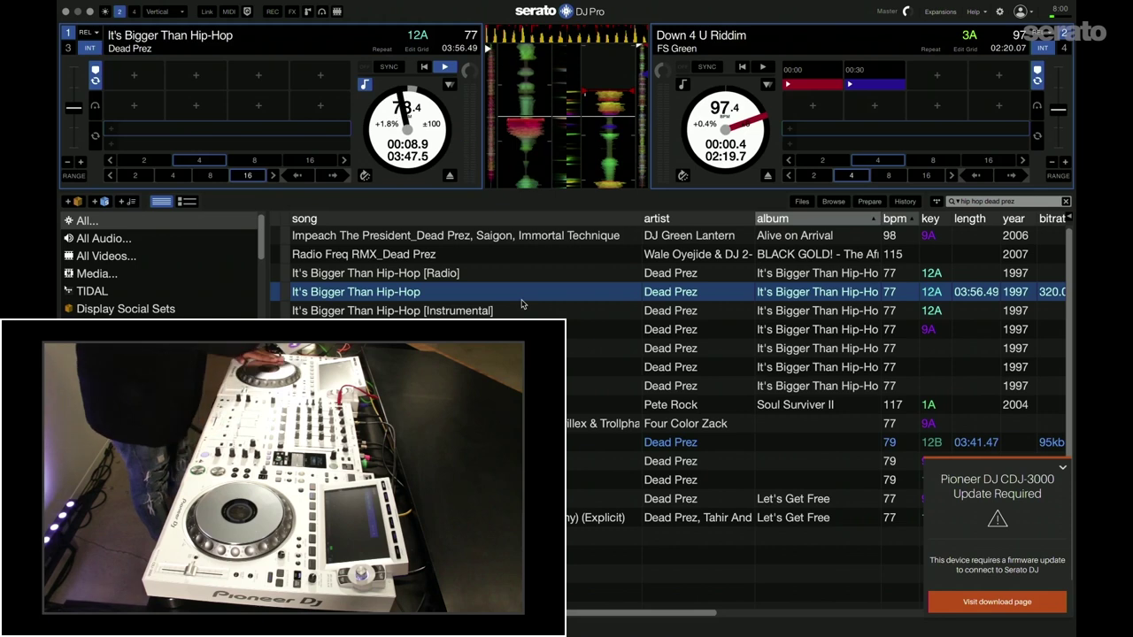
# Browse the Dead Prez search results and load Hip-Hop [Radio] onto deck 1.
pyautogui.press('Down')
pyautogui.press('Down')
pyautogui.press('Down')
pyautogui.press('Down')
pyautogui.press('Down')
pyautogui.press('Down')
pyautogui.press('Down')
pyautogui.press('Down')
pyautogui.press('Down')
pyautogui.press('Up')
pyautogui.press('Up')
pyautogui.press('Up')
pyautogui.press('Up')
pyautogui.press('Up')
pyautogui.press('Up')
pyautogui.press('Up')
pyautogui.press('Up')
pyautogui.press('Down')
pyautogui.press('Down')
pyautogui.press('Down')
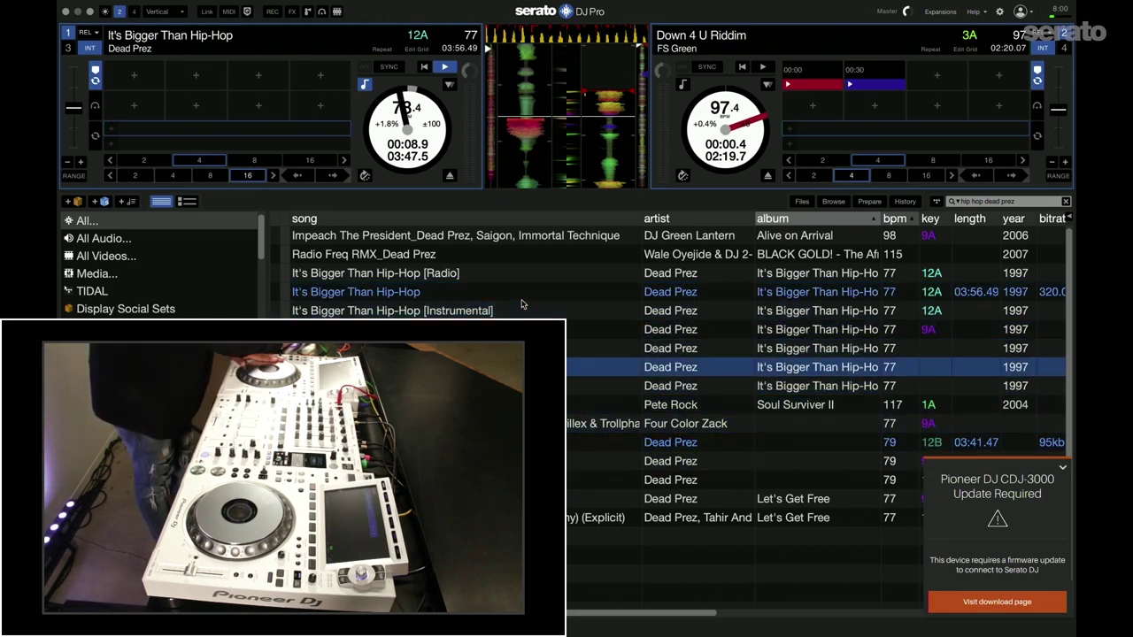
pyautogui.press('Up')
pyautogui.hotkey('shift', 'Left')
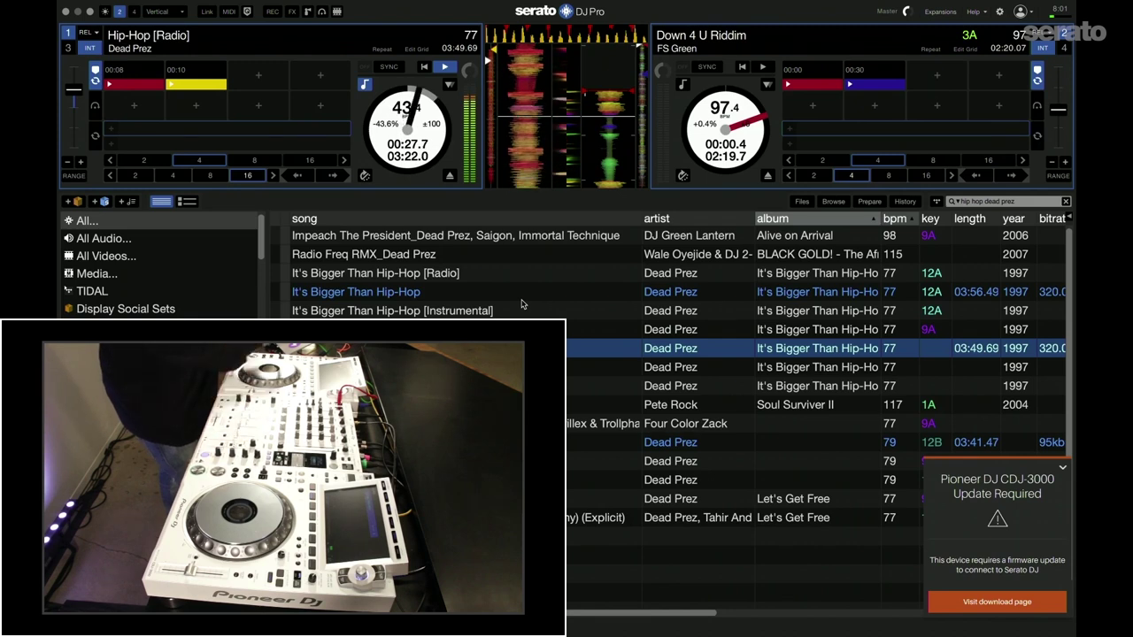
# Enable the Pitch 'n Time DJ expansion pack in the setup screen and return to the decks.
pyautogui.click(999, 11)
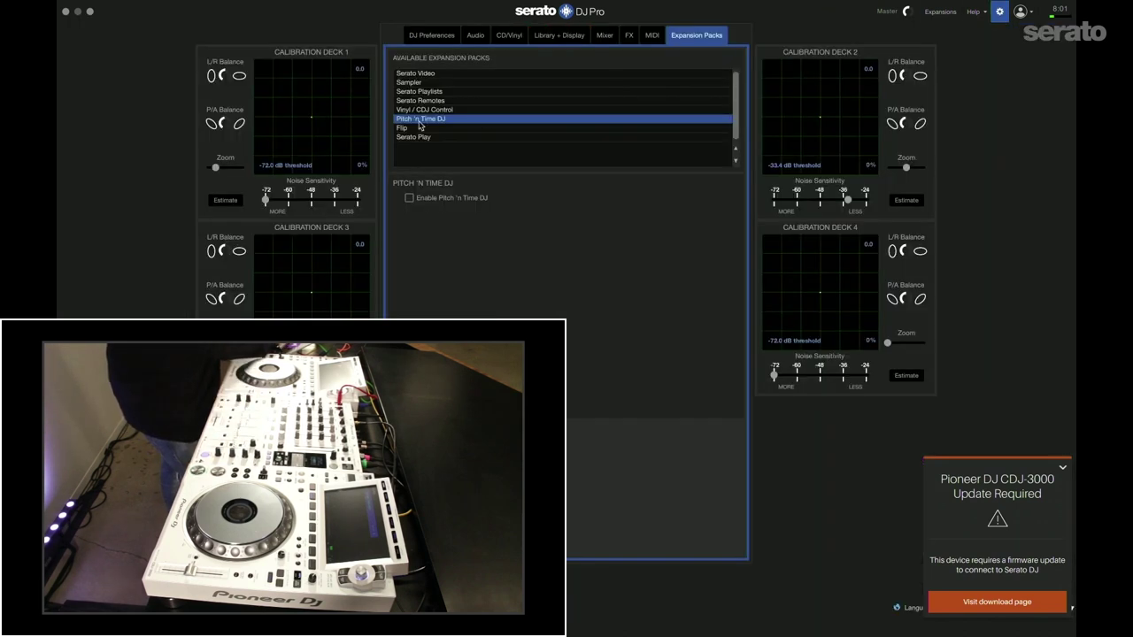
pyautogui.click(1000, 12)
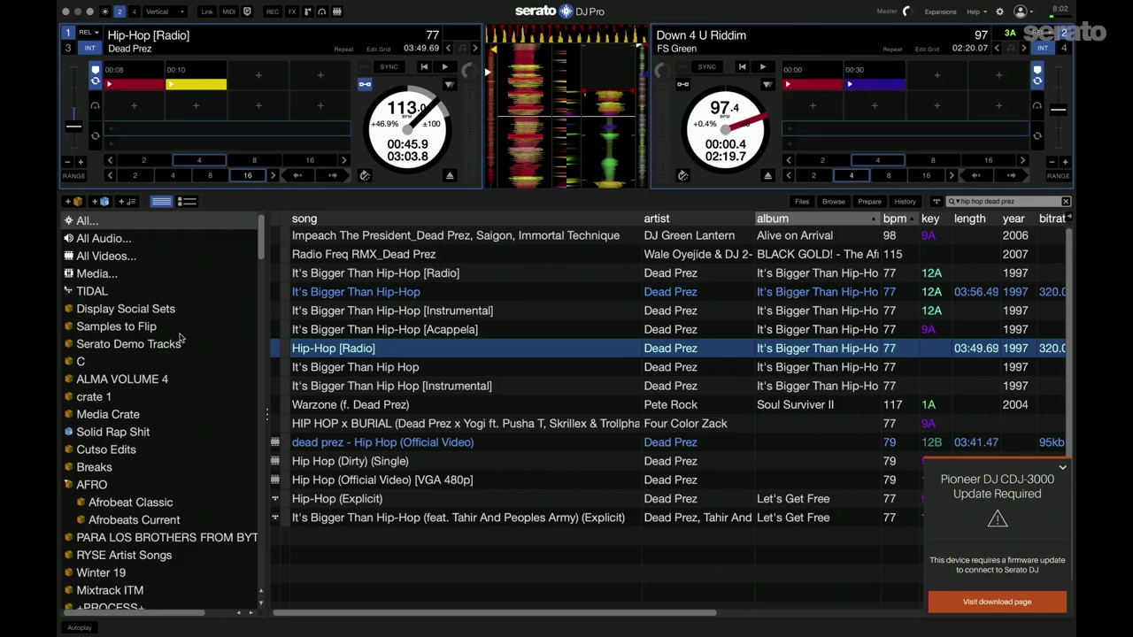
# Look down the crate list for the workshop crates.
pyautogui.scroll(-5, 179, 337)
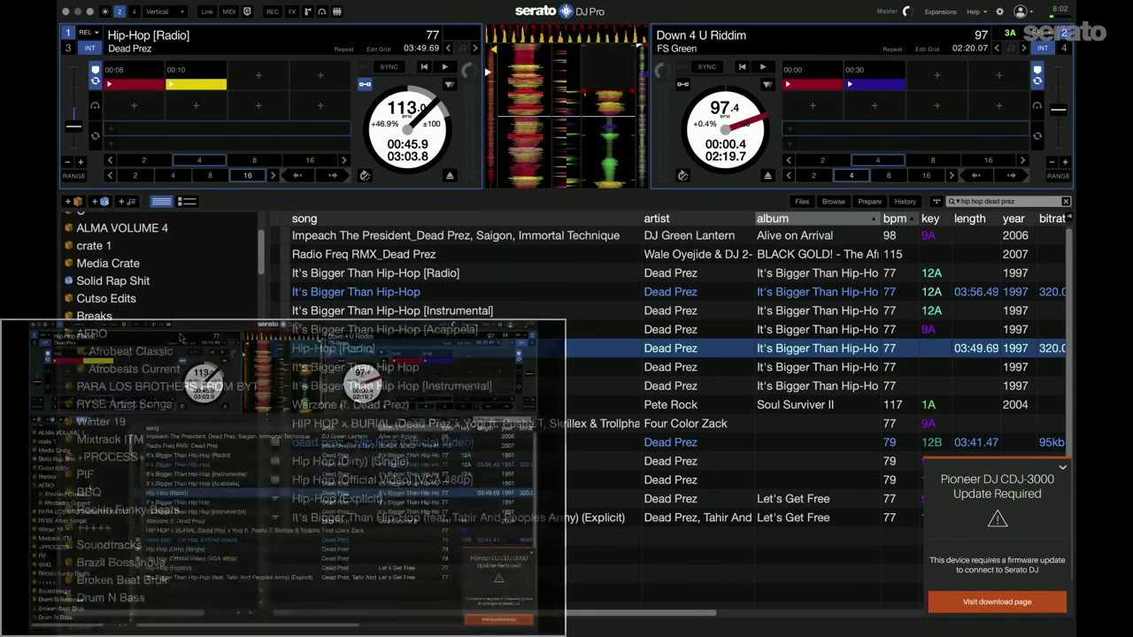
pyautogui.scroll(-15, 179, 337)
pyautogui.scroll(-2, 160, 265)
pyautogui.hscroll(2, 159, 265)
pyautogui.hscroll(-2, 159, 265)
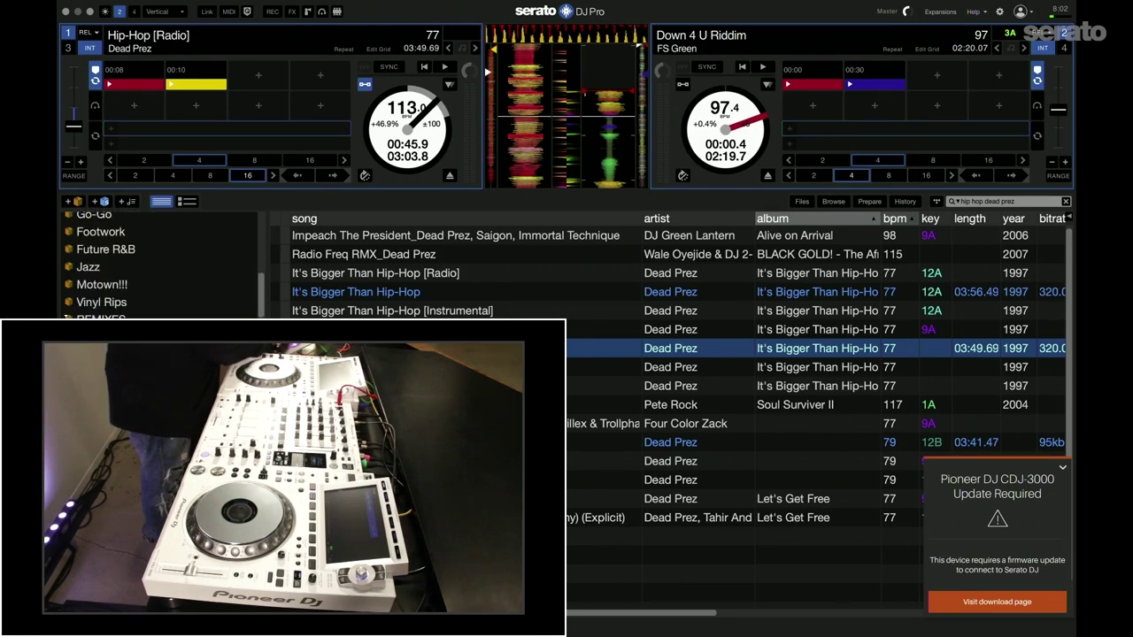
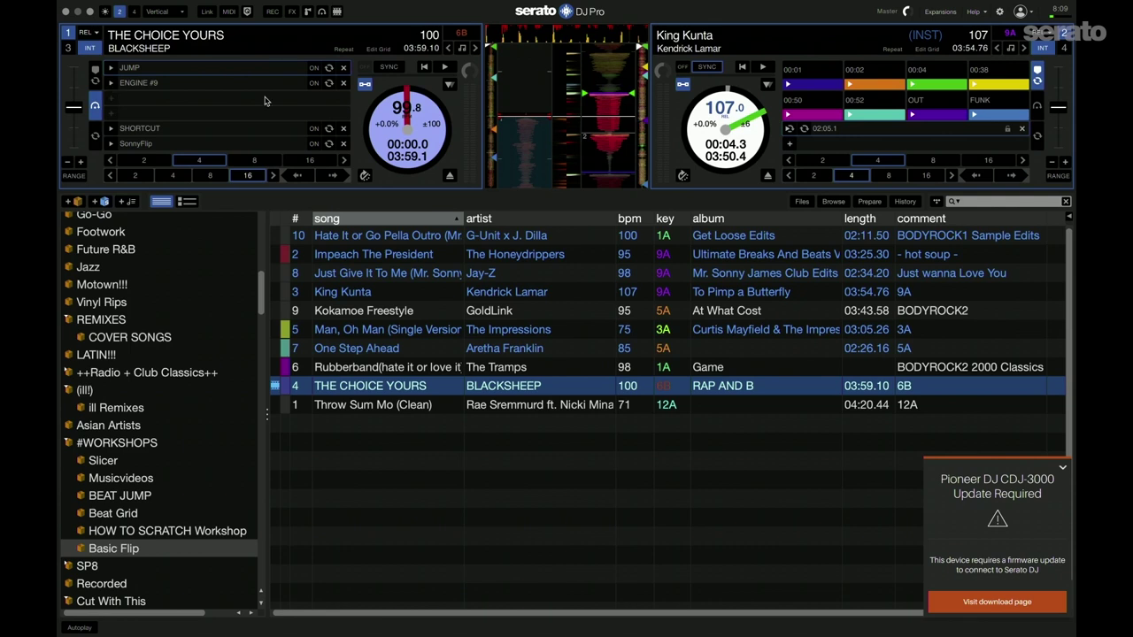
# Activate and play the saved ENGINE #9 flip of THE CHOICE YOURS on deck 1, followed by its SonnyFlip.
pyautogui.click(314, 84)
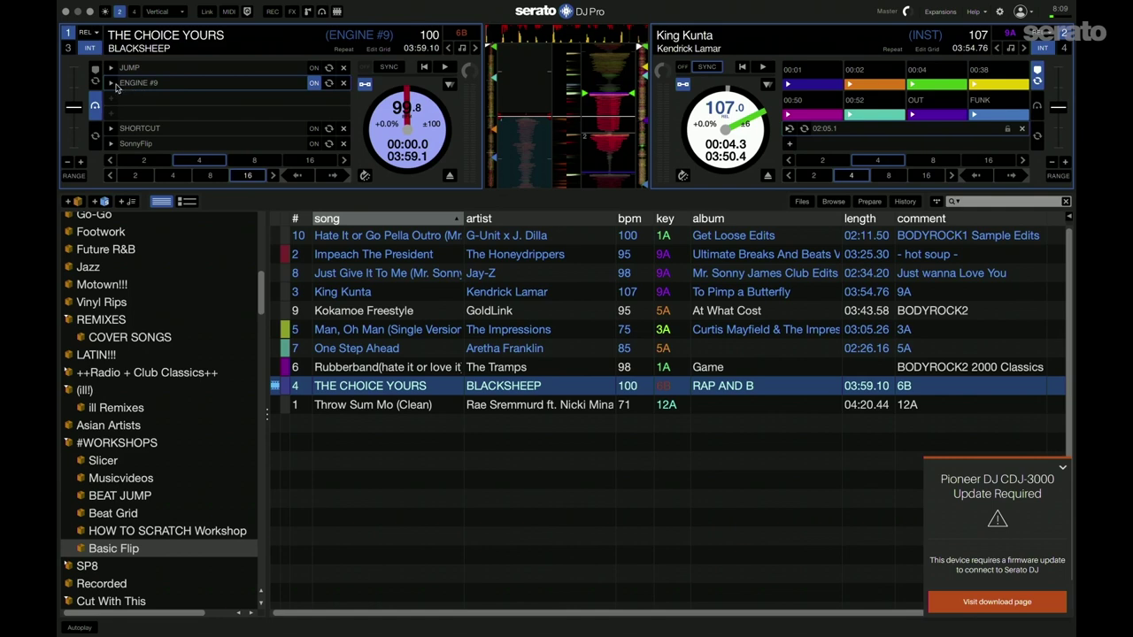
pyautogui.click(114, 84)
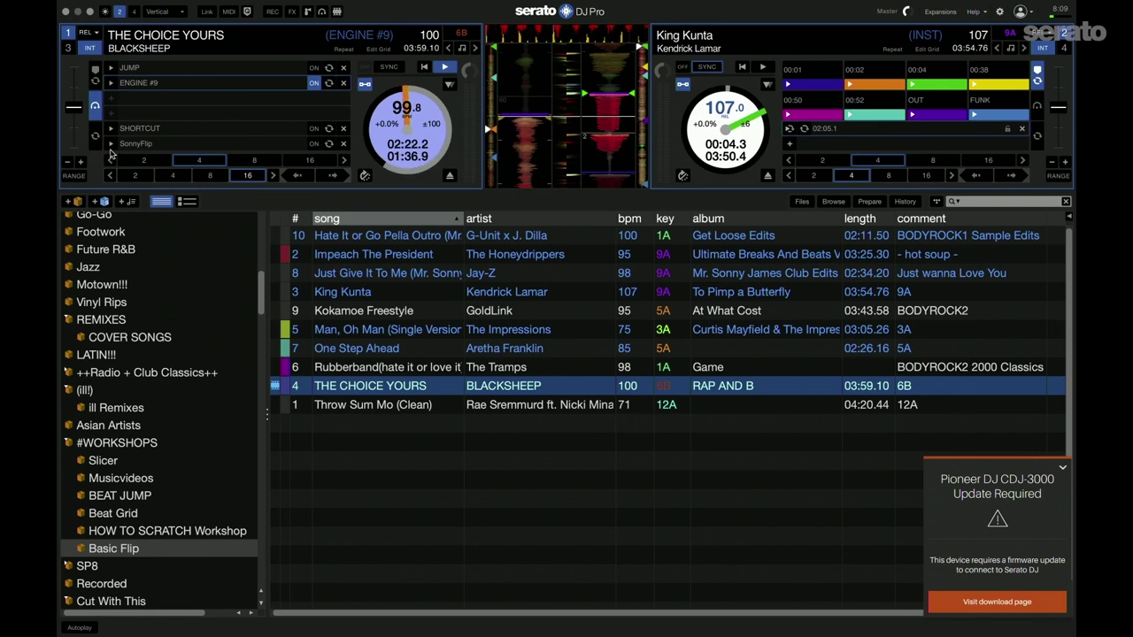
pyautogui.click(312, 145)
pyautogui.click(110, 145)
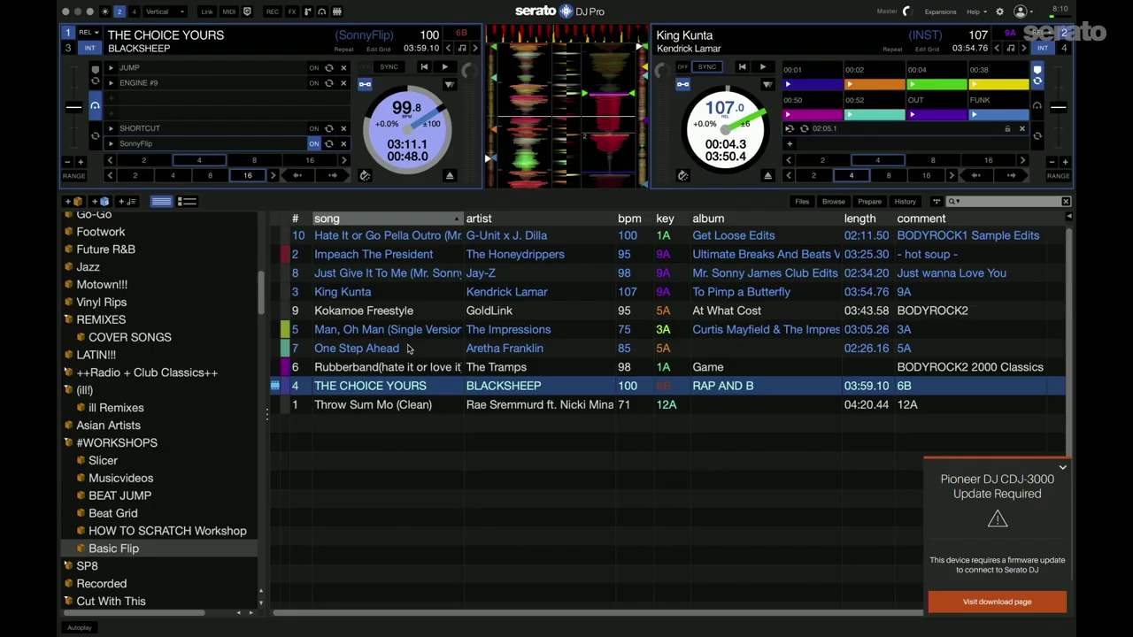
# Load Man, Oh Man (Single Version) onto deck 1, and replace it with One Step Ahead by Aretha Franklin.
pyautogui.click(407, 330)
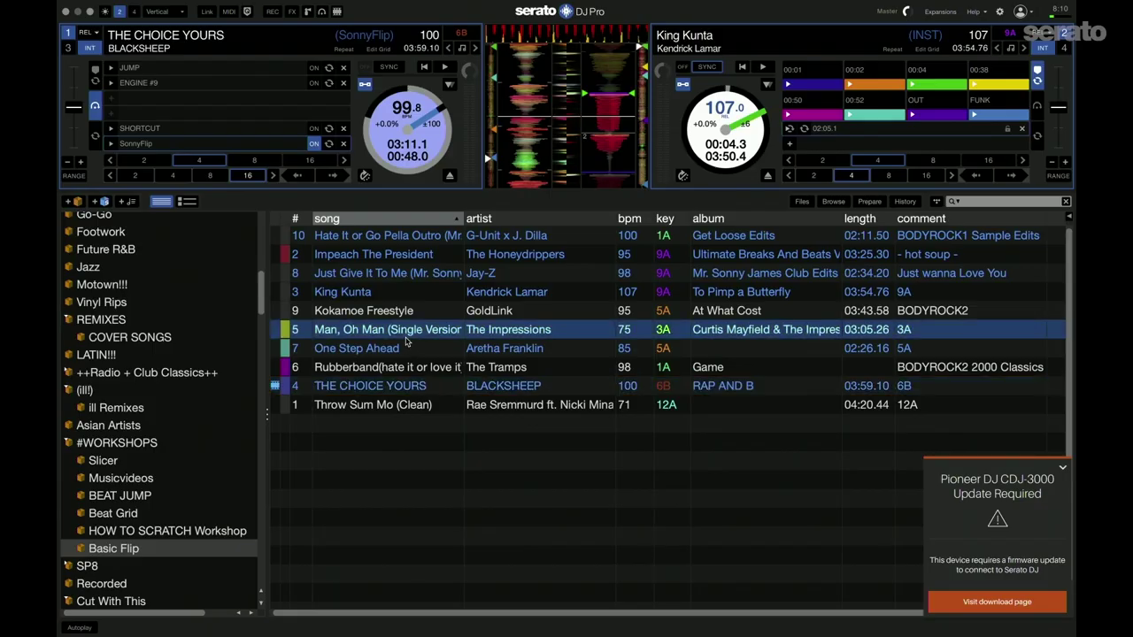
pyautogui.hotkey('shift', 'Left')
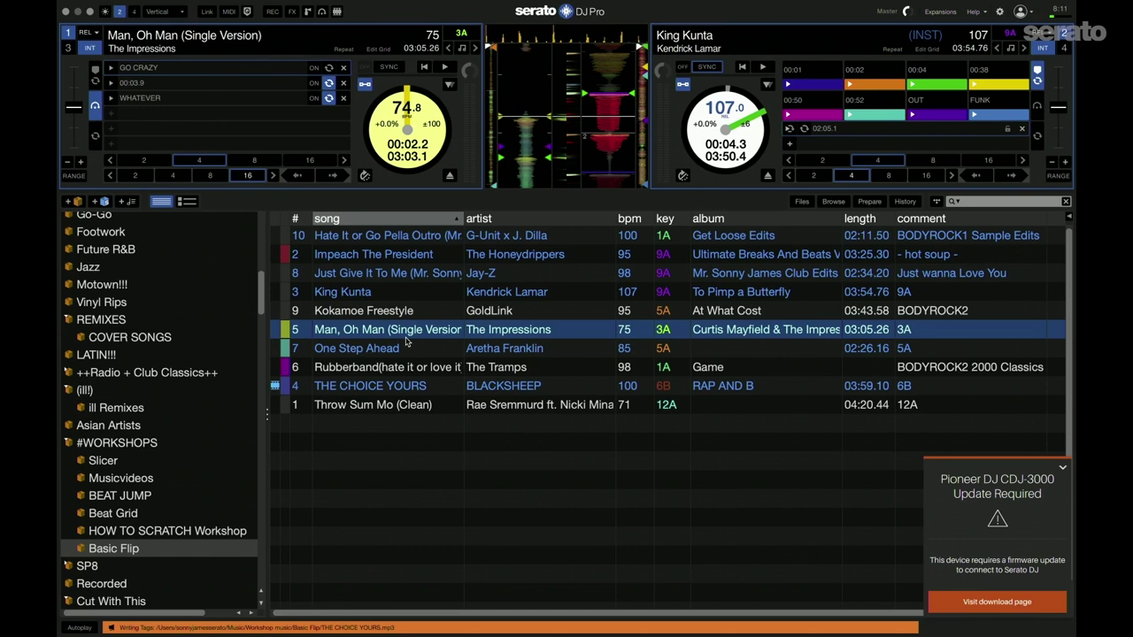
pyautogui.press('Down')
pyautogui.hotkey('shift', 'Left')
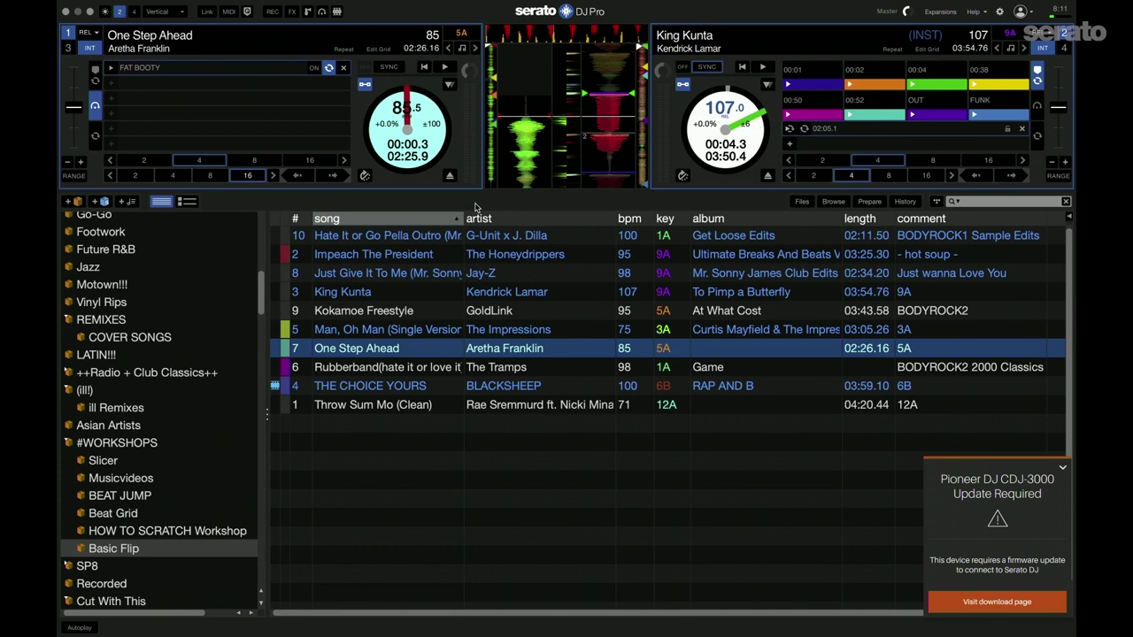
# Play One Step Ahead on deck 1 and trigger its saved FAT BOOTY flip.
pyautogui.press('w')
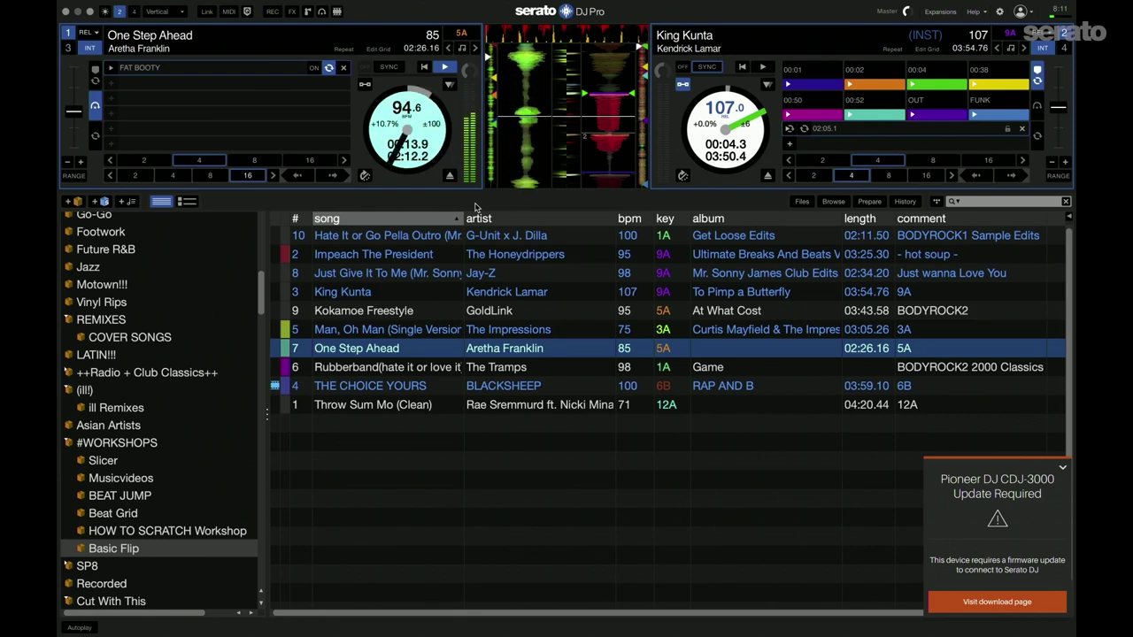
pyautogui.click(112, 68)
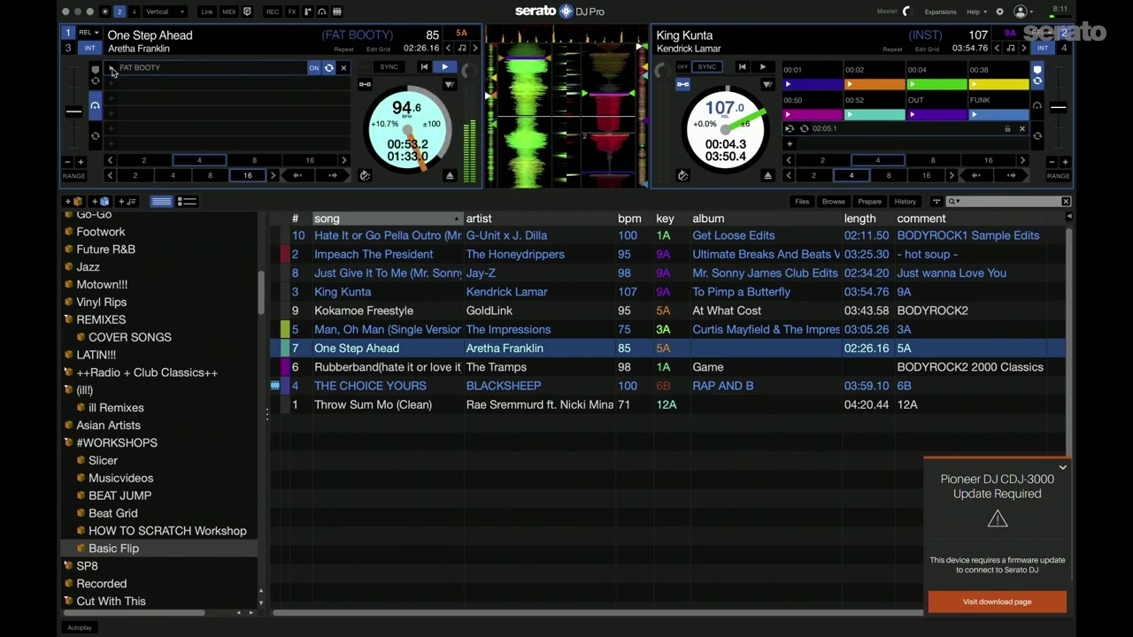
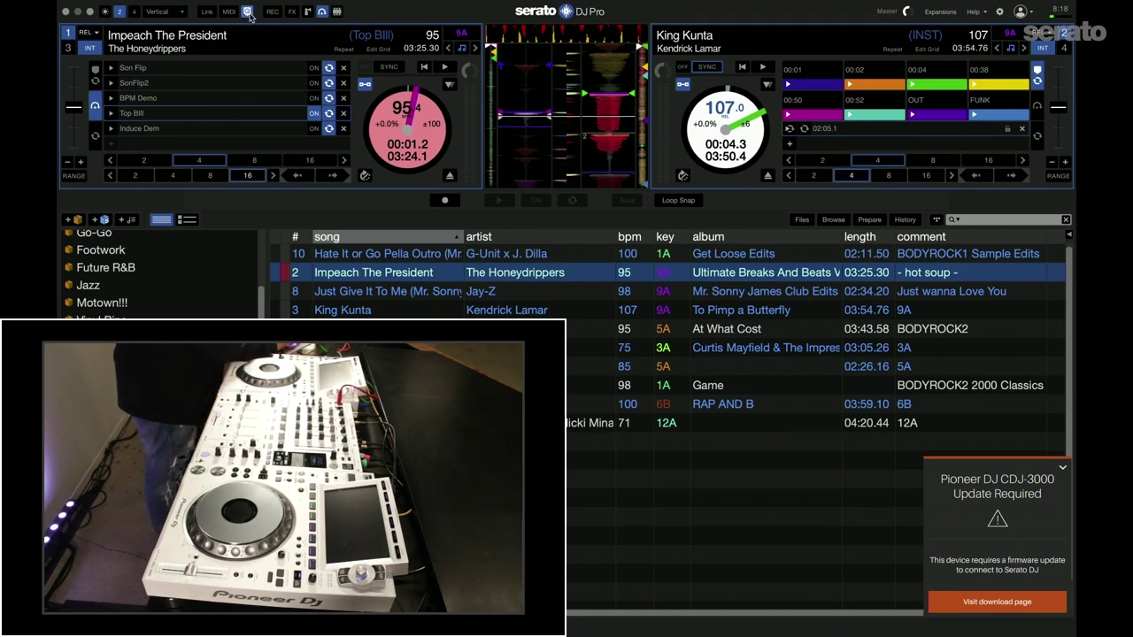
# Toggle Quantize off and on again, and examine the Quantize Value choices in the DJ Preferences without changing them.
pyautogui.click(249, 12)
pyautogui.click(249, 15)
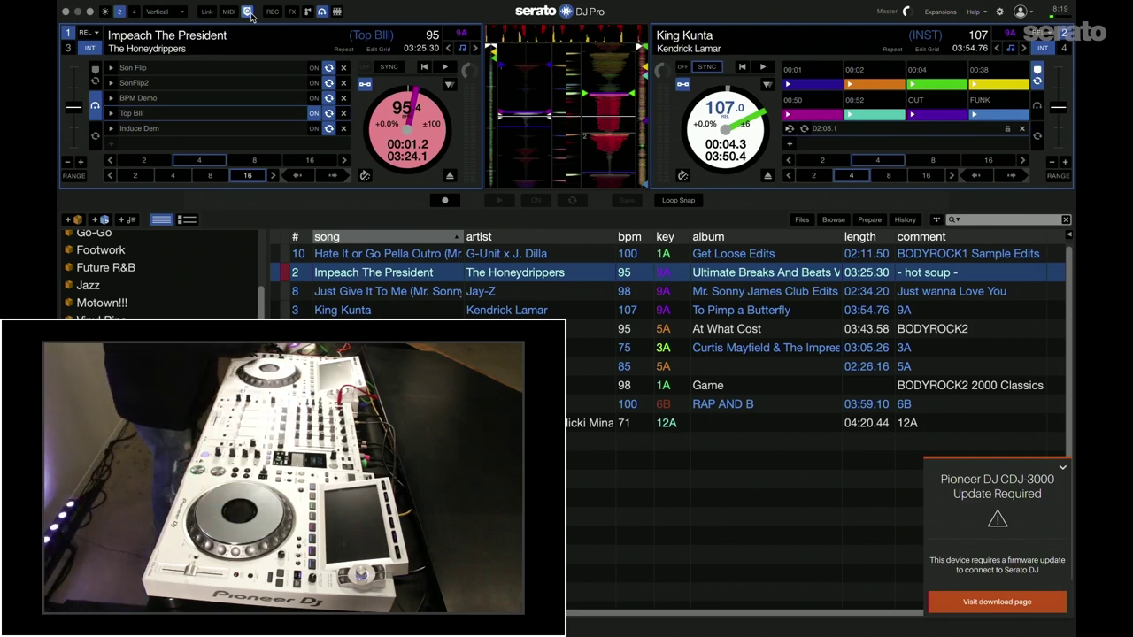
pyautogui.click(1000, 13)
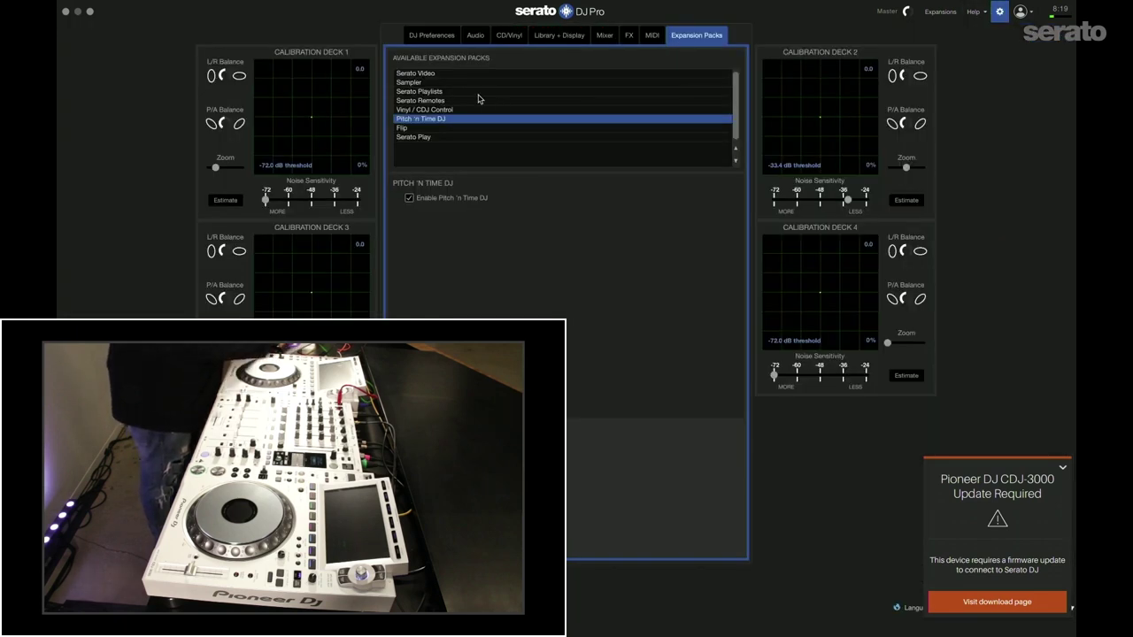
pyautogui.click(548, 43)
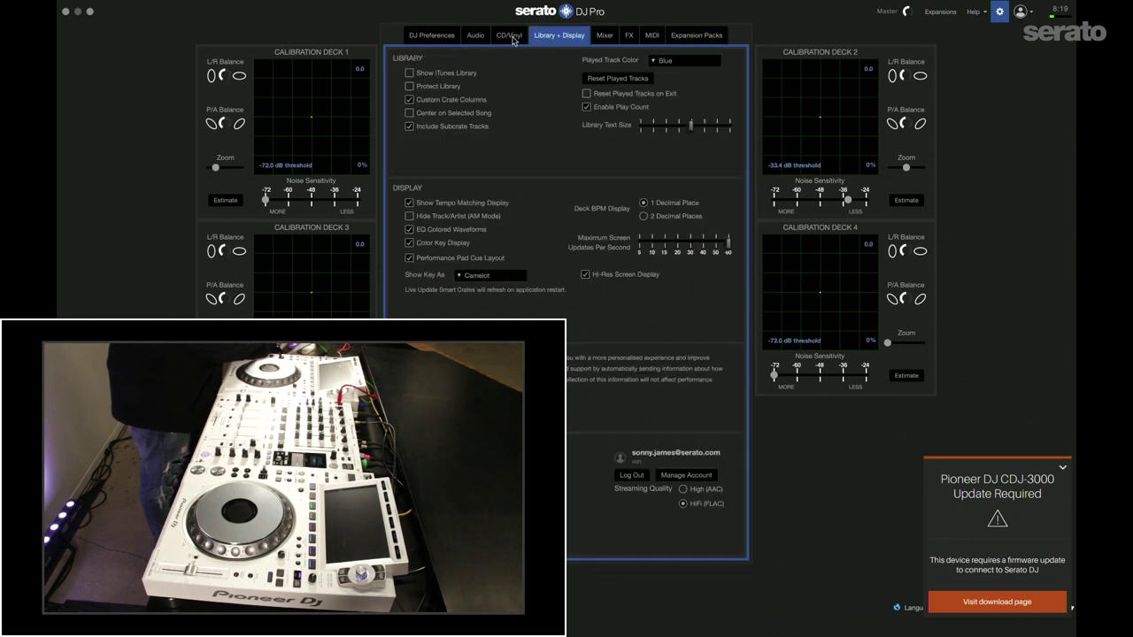
pyautogui.click(441, 39)
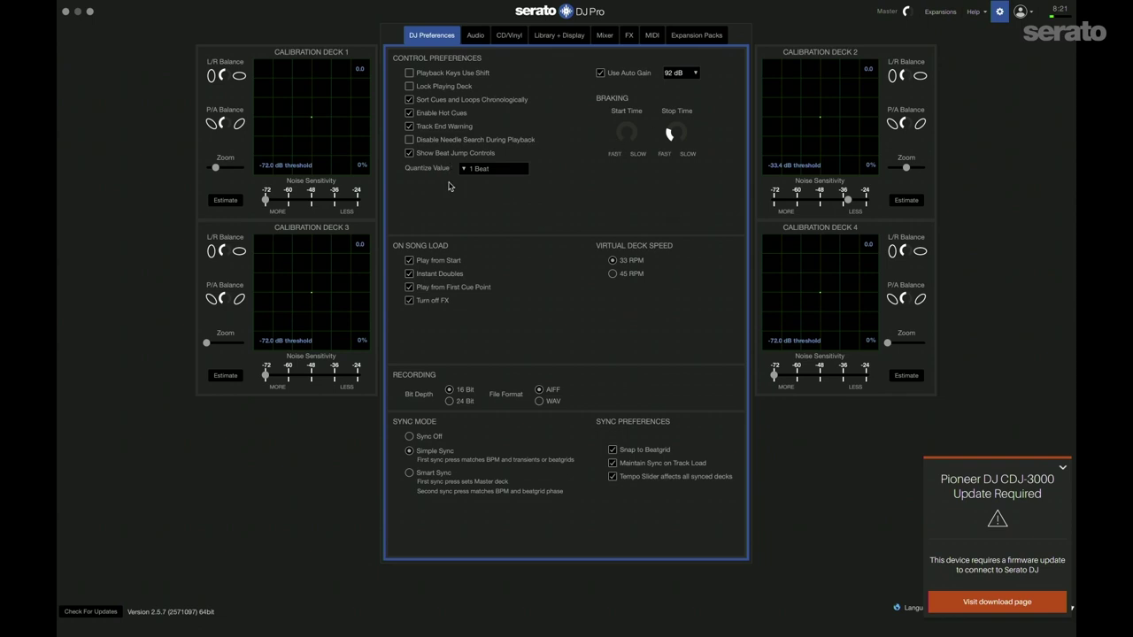
pyautogui.click(485, 173)
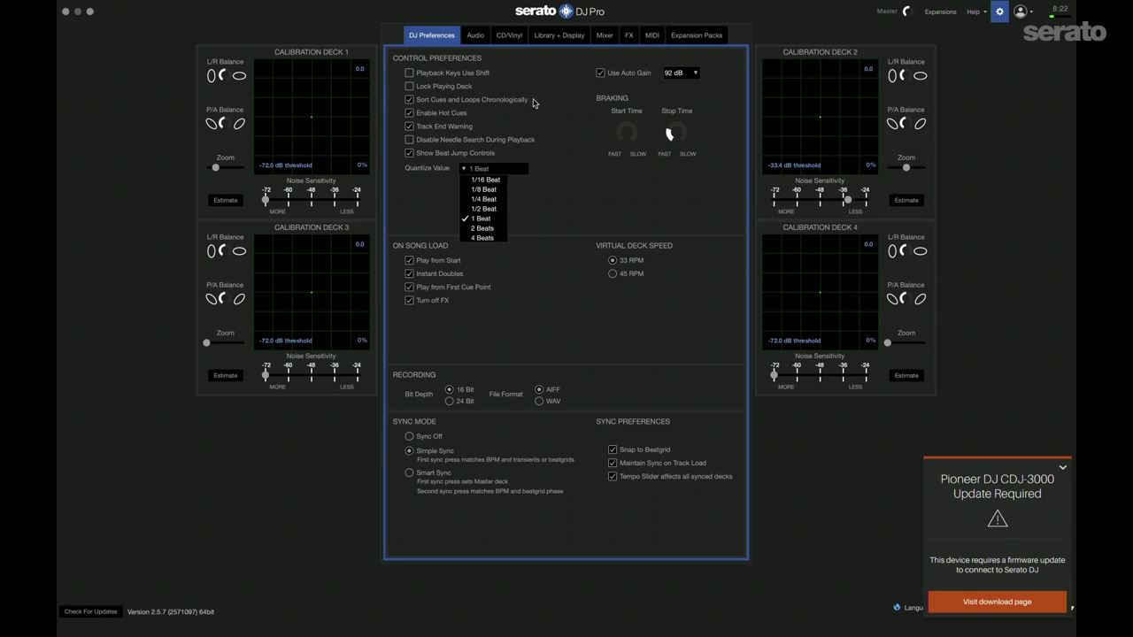
pyautogui.click(1007, 84)
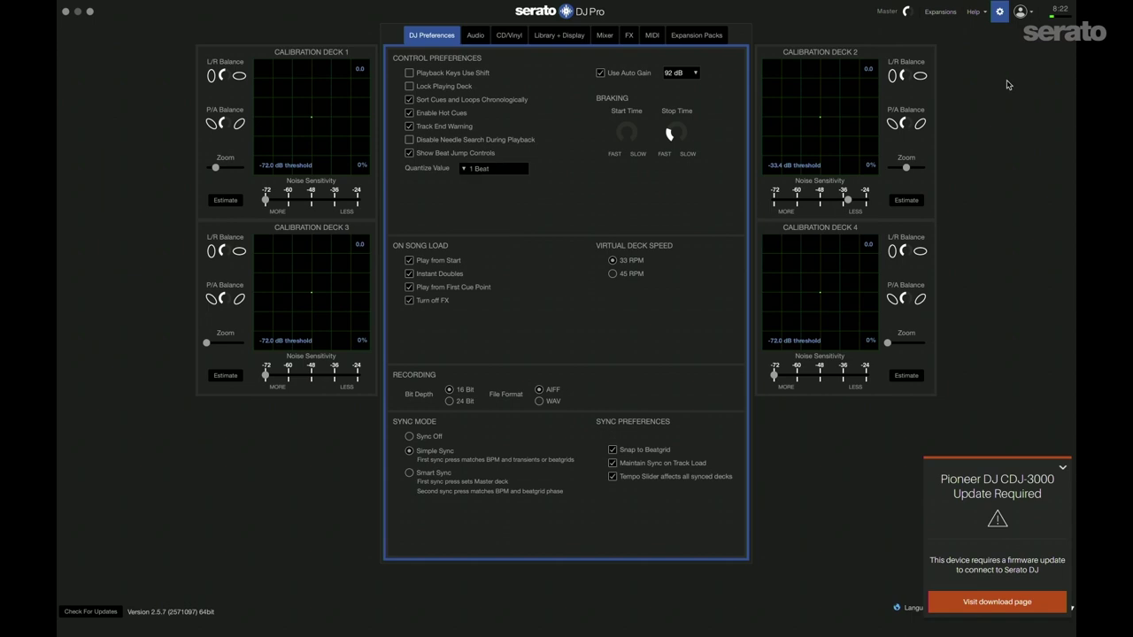
pyautogui.click(998, 12)
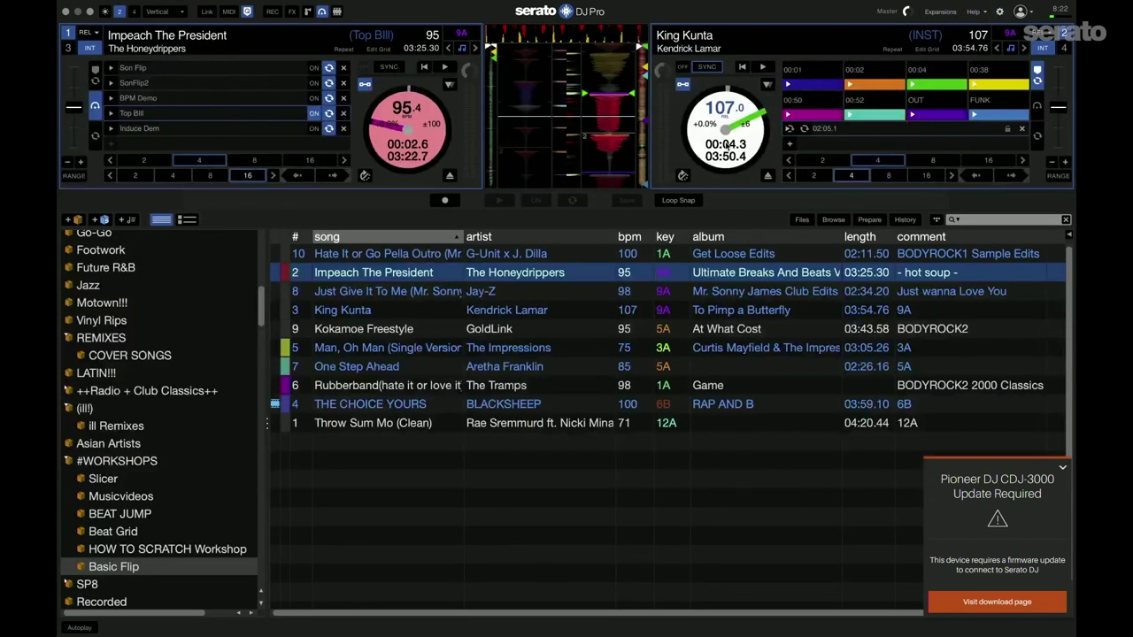
# Select Man, Oh Man (Single Version), show the Expansion Packs slide in the browser, and return to Serato DJ Pro.
pyautogui.click(590, 348)
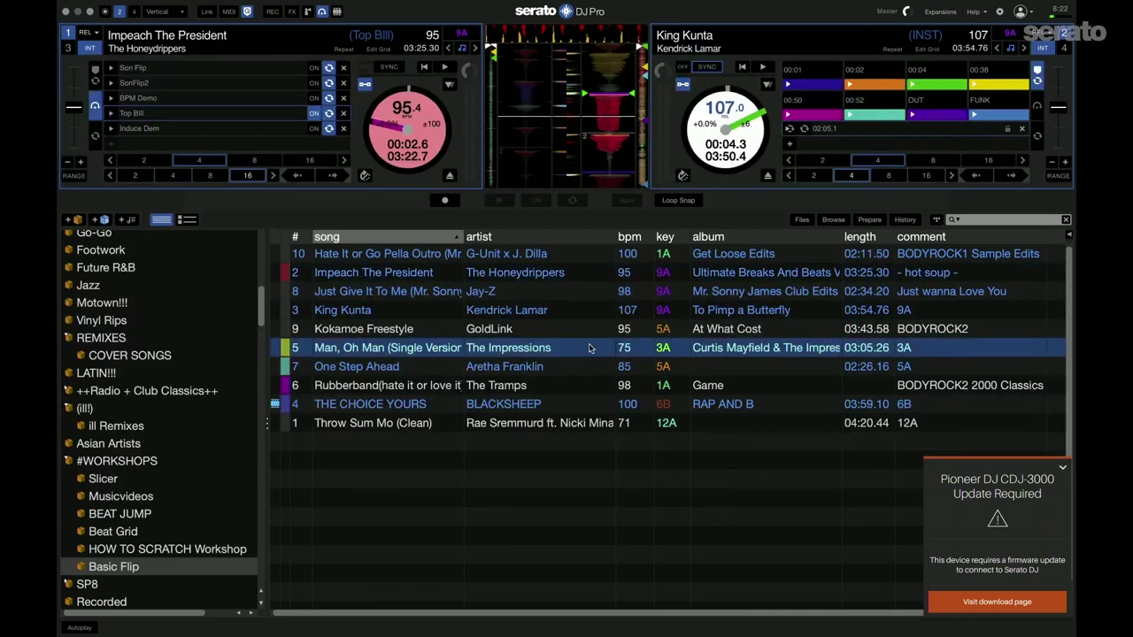
pyautogui.press('super+Tab')
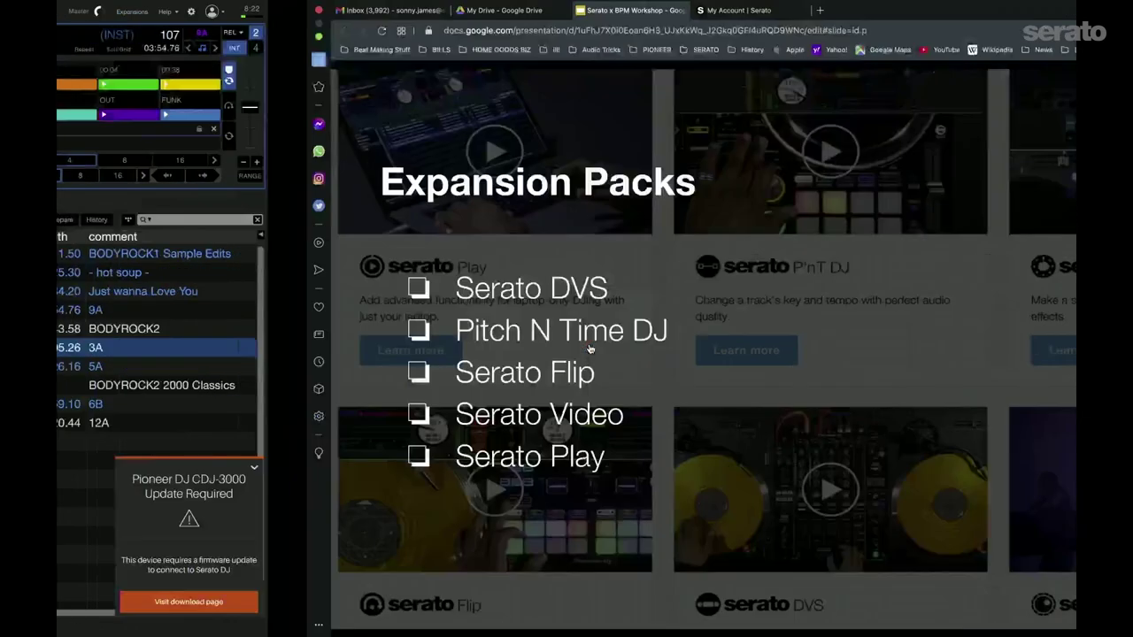
pyautogui.press('super+Tab')
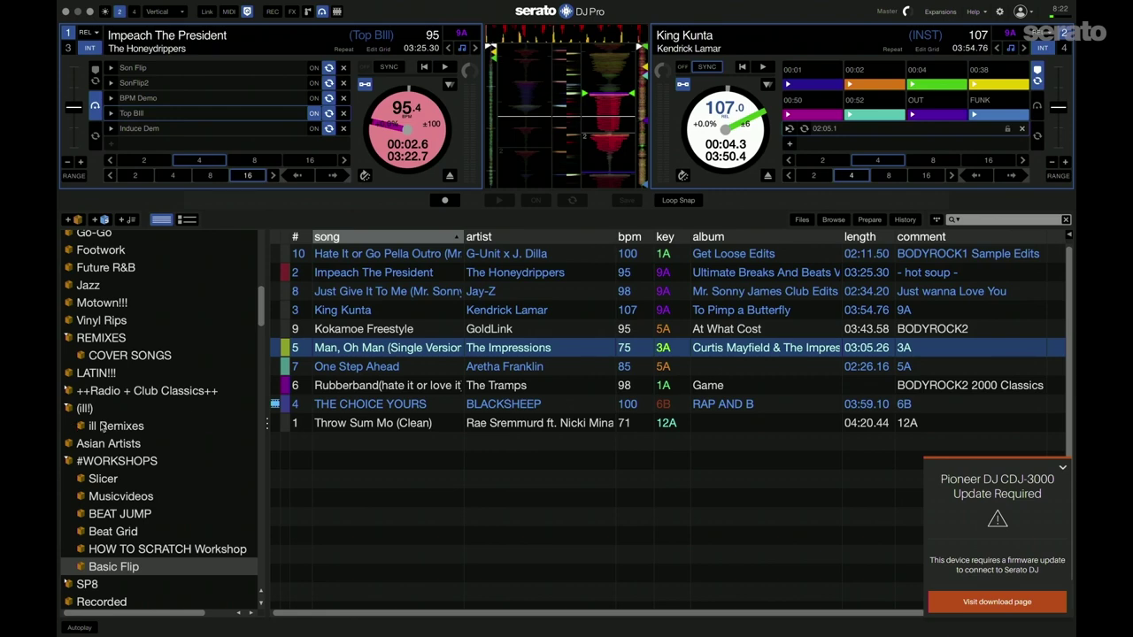
# Open the VIDEOS crate with its subcrates expanded and look through how they are organized.
pyautogui.scroll(-10, 103, 428)
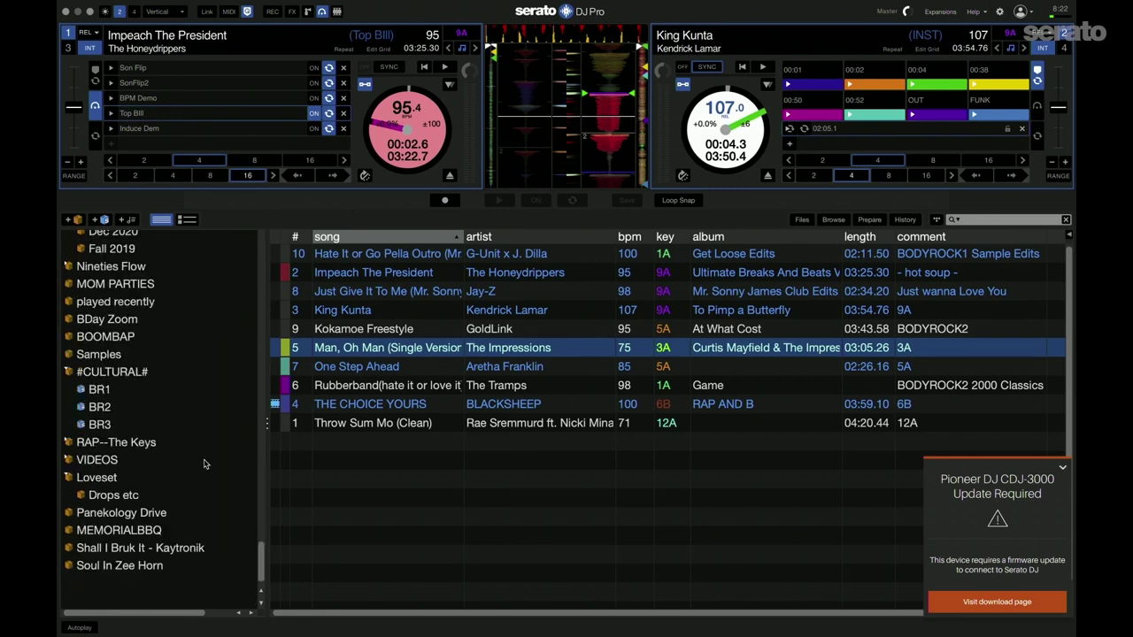
pyautogui.click(70, 460)
pyautogui.scroll(-8, 228, 466)
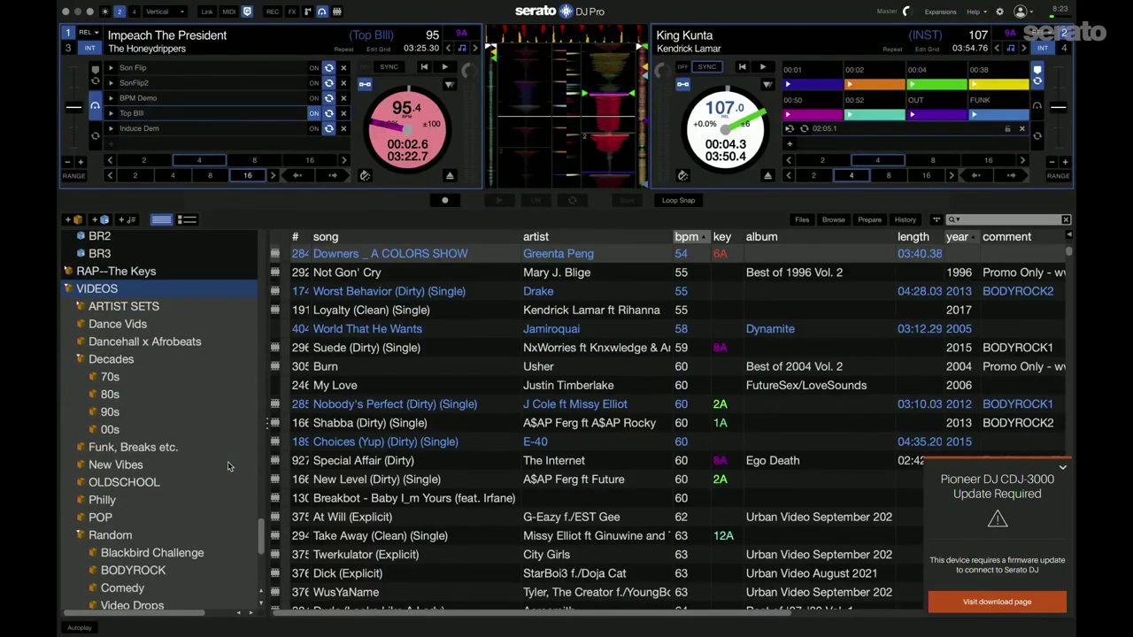
pyautogui.scroll(-5, 227, 466)
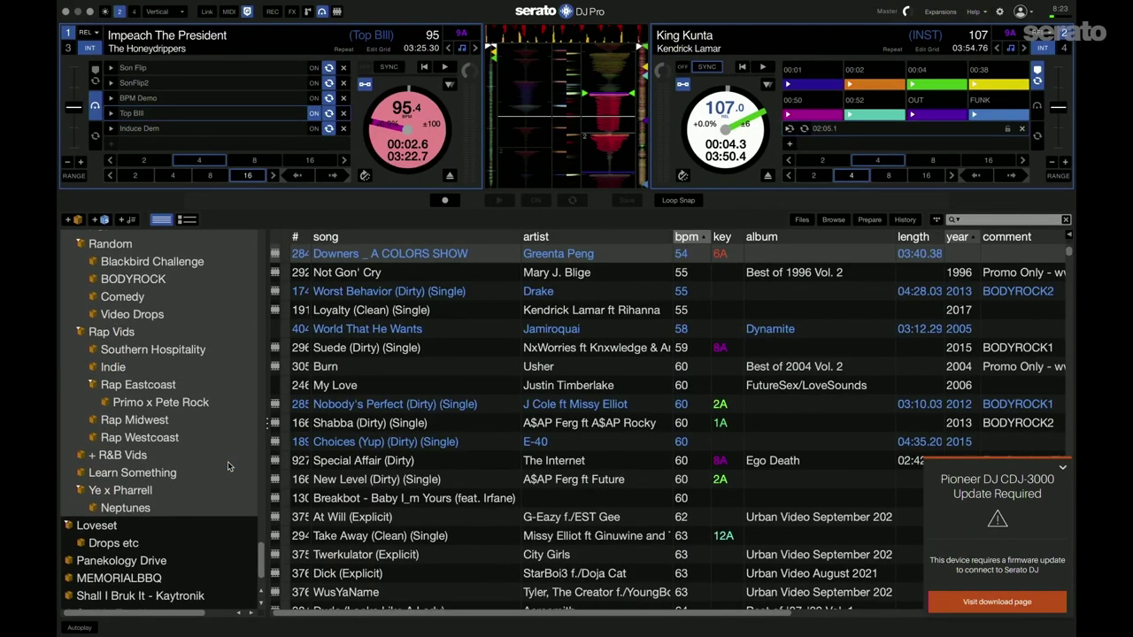
pyautogui.scroll(5, 205, 426)
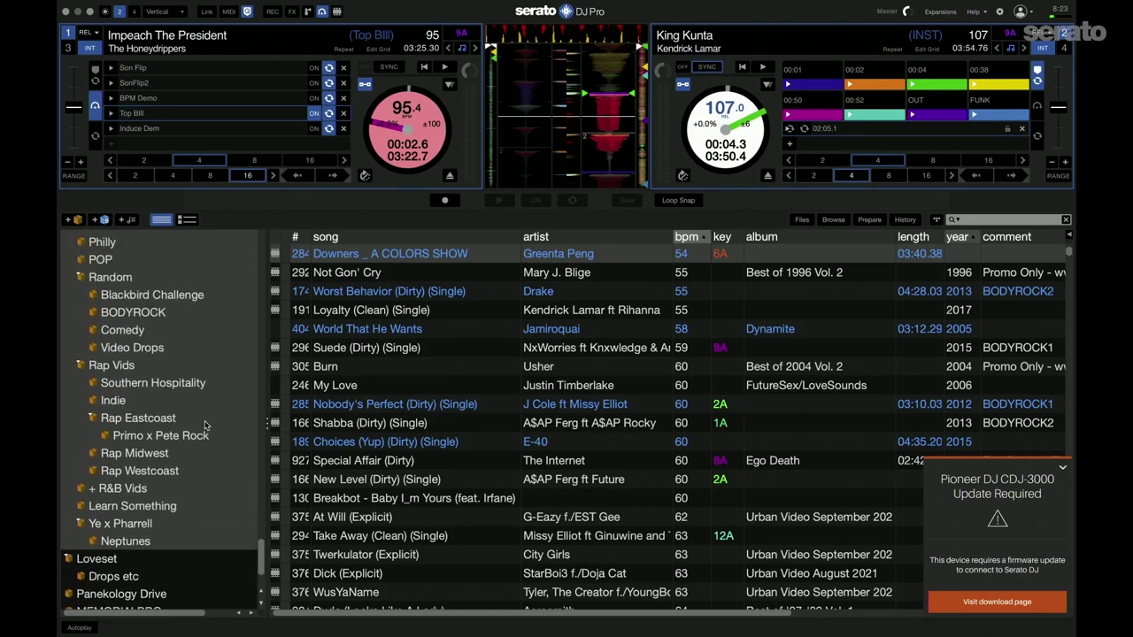
pyautogui.scroll(4, 204, 425)
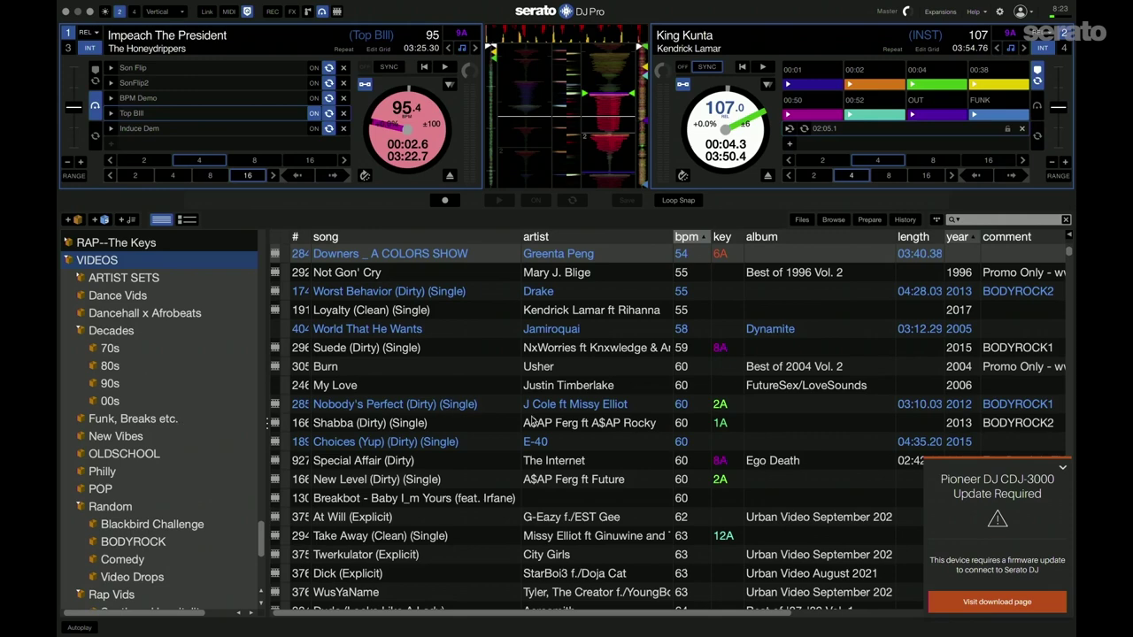
# Open the Funk, Breaks etc. video subcrate and look through its tracks.
pyautogui.click(199, 416)
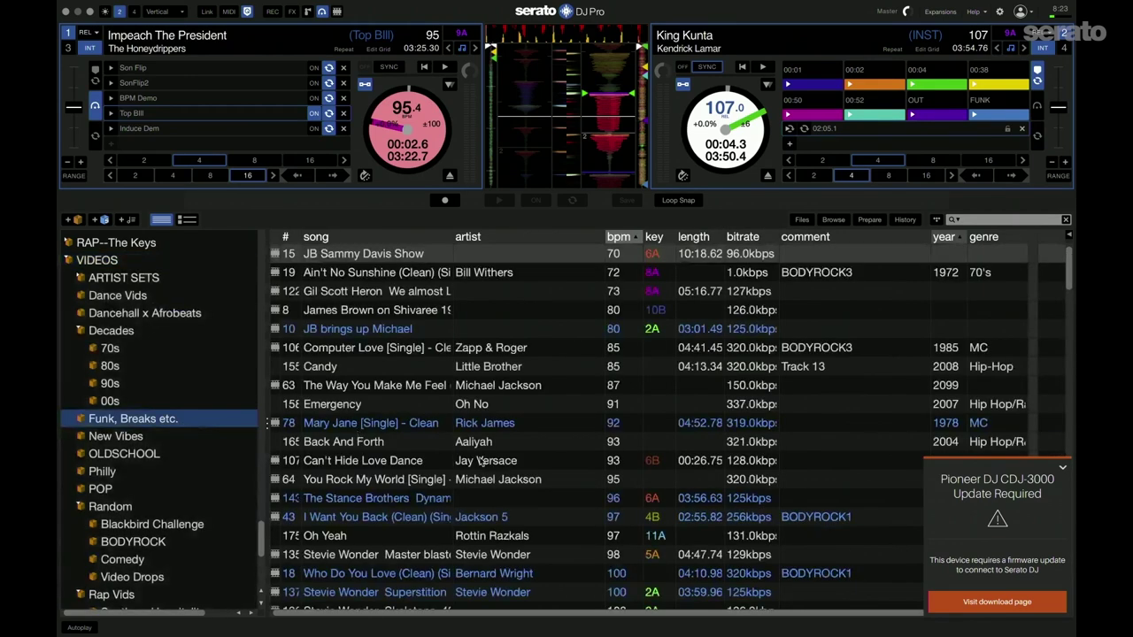
pyautogui.scroll(-1, 497, 468)
pyautogui.scroll(-1, 498, 467)
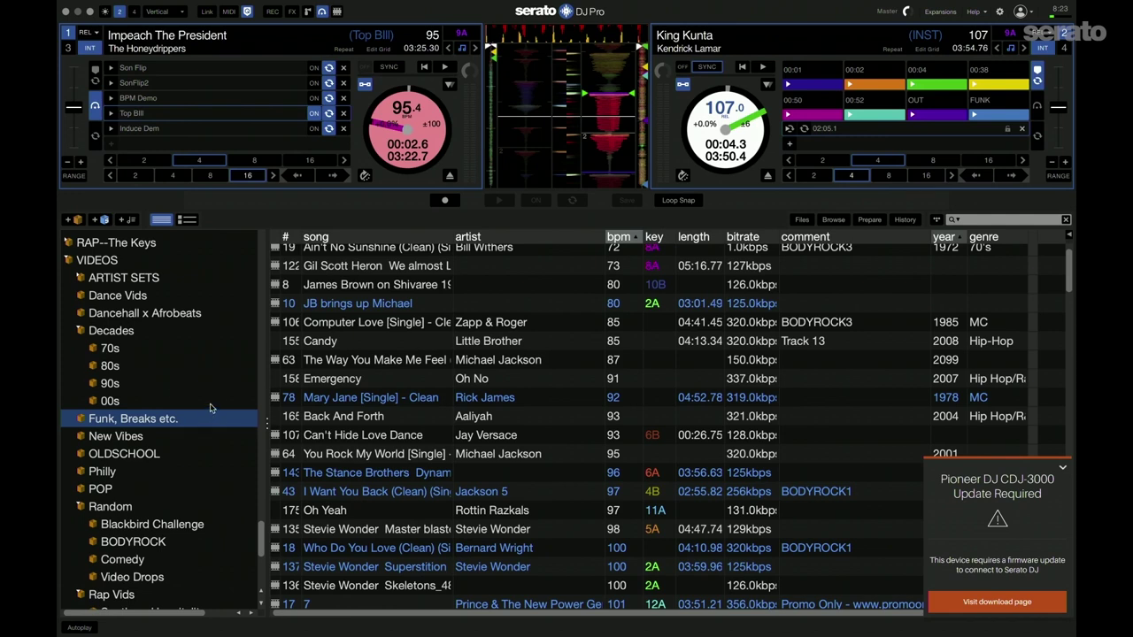
pyautogui.scroll(-1, 550, 395)
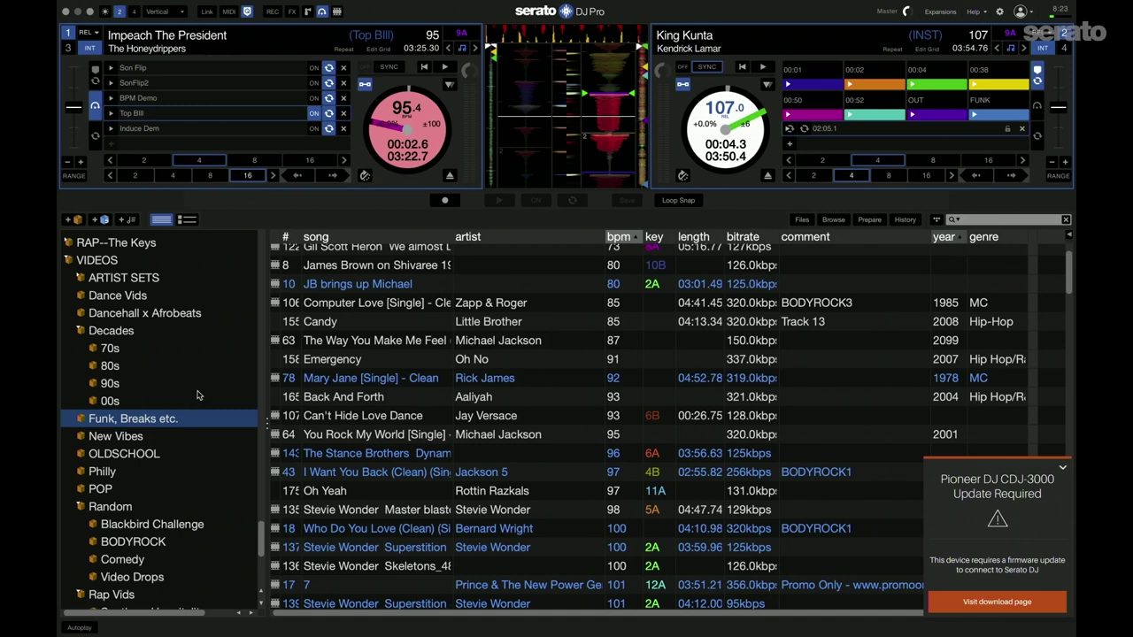
pyautogui.scroll(1, 198, 395)
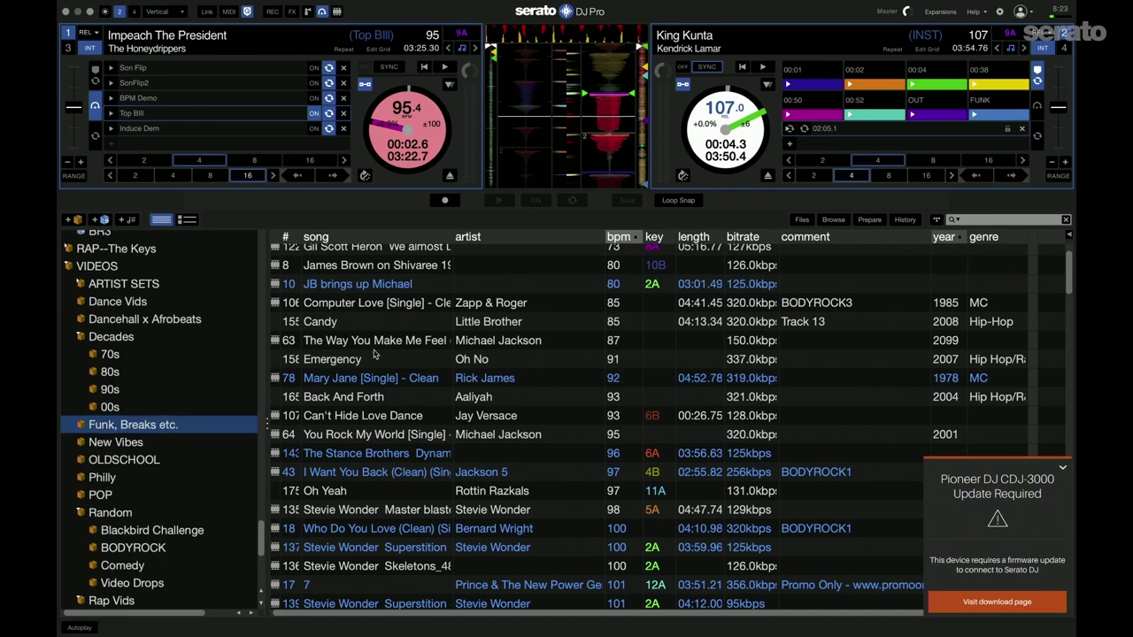
# Switch to the browser to show the Expansion Packs slide.
pyautogui.press('super+Tab')
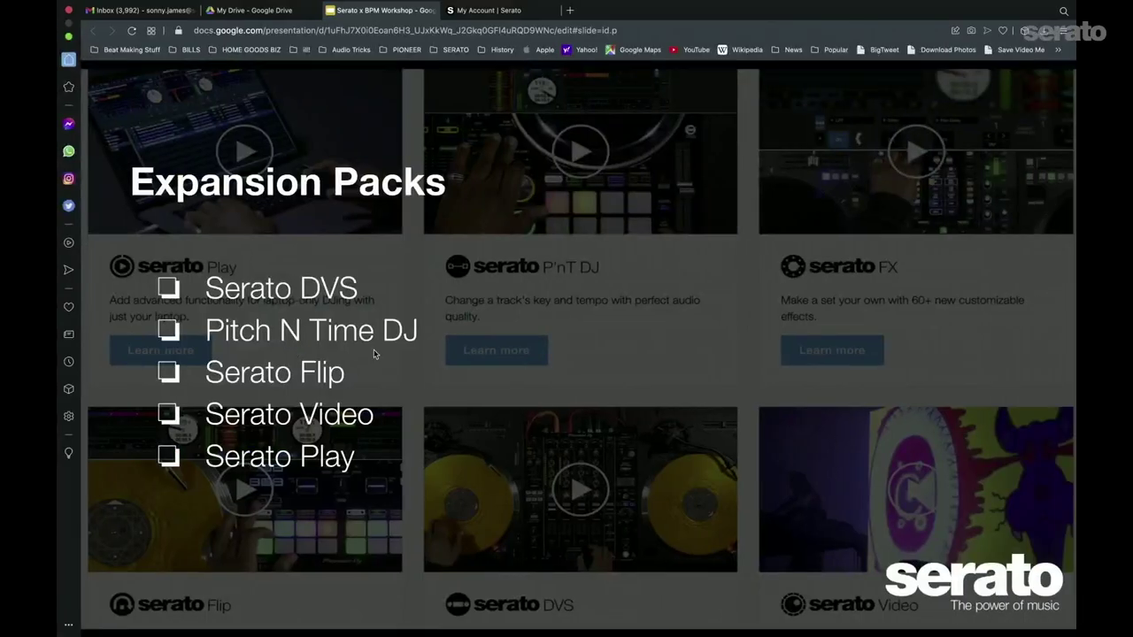
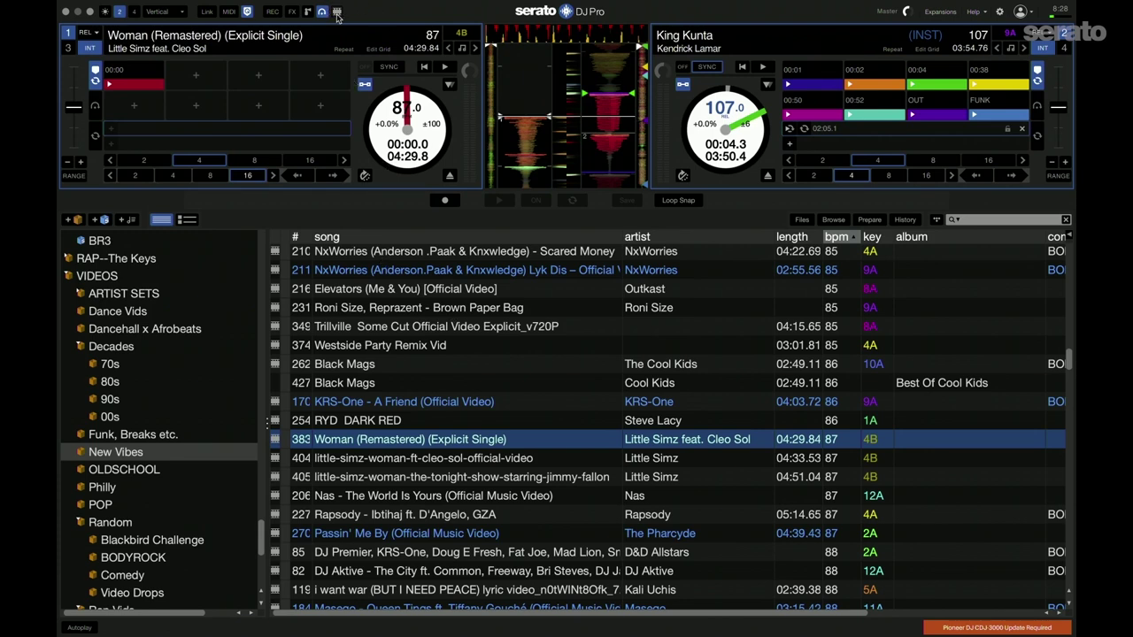
# Hide the Flip controls, show the Video controls, and reduce the full-screen video output to a floating window.
pyautogui.click(322, 12)
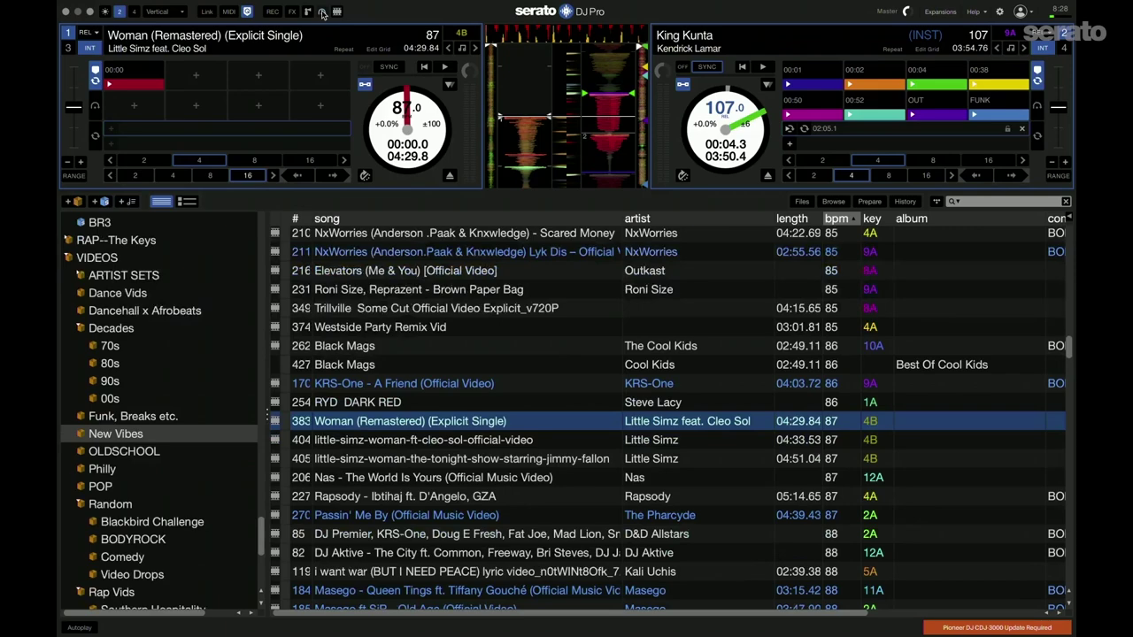
pyautogui.click(339, 11)
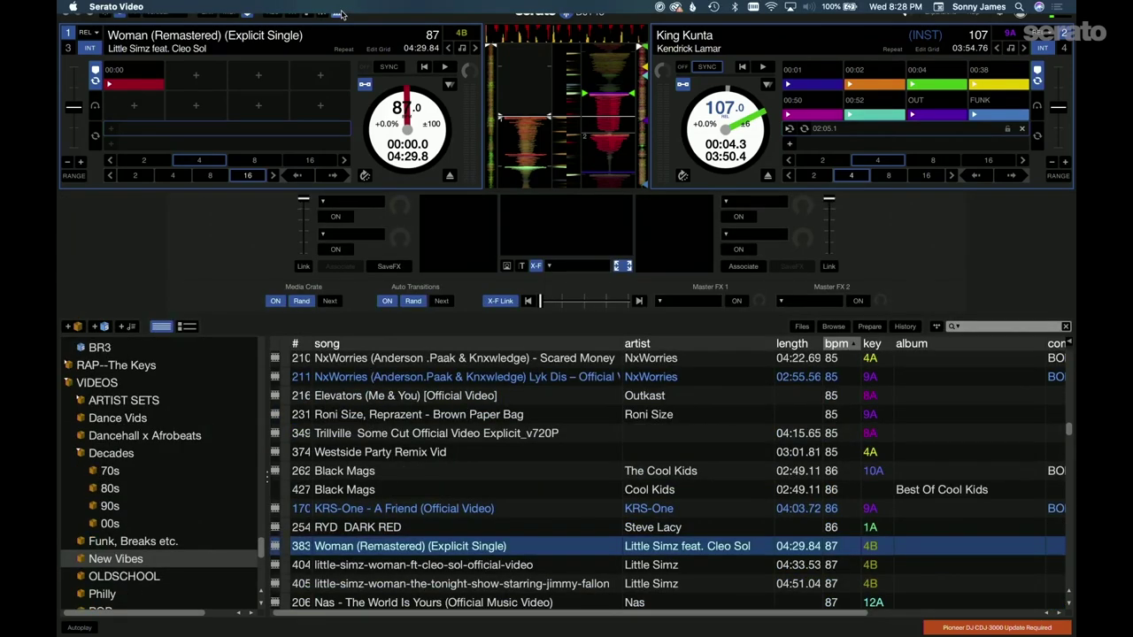
pyautogui.click(340, 13)
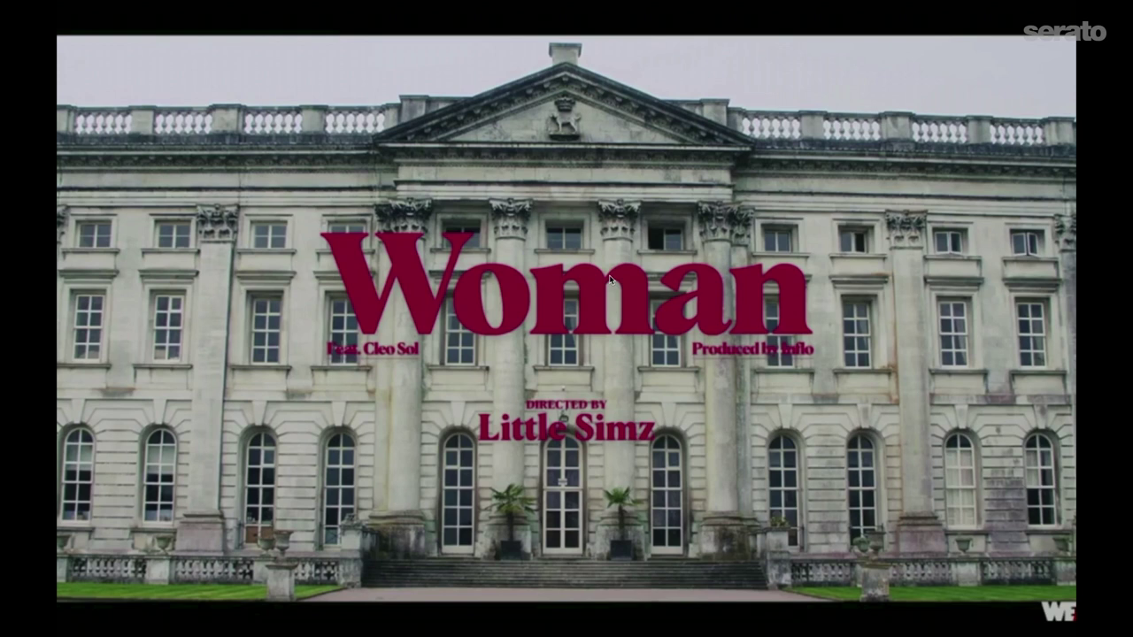
pyautogui.doubleClick(609, 279)
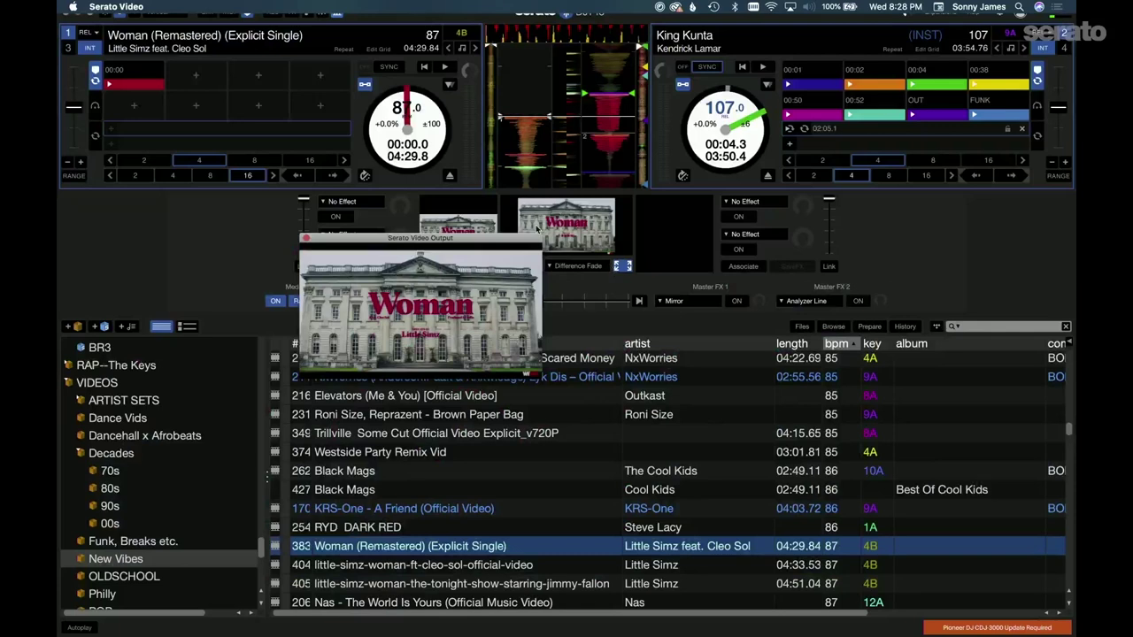
# Move the Serato Video Output window over the middle of the track list, and toggle it to full screen and back.
pyautogui.moveTo(465, 244); pyautogui.dragTo(946, 381)
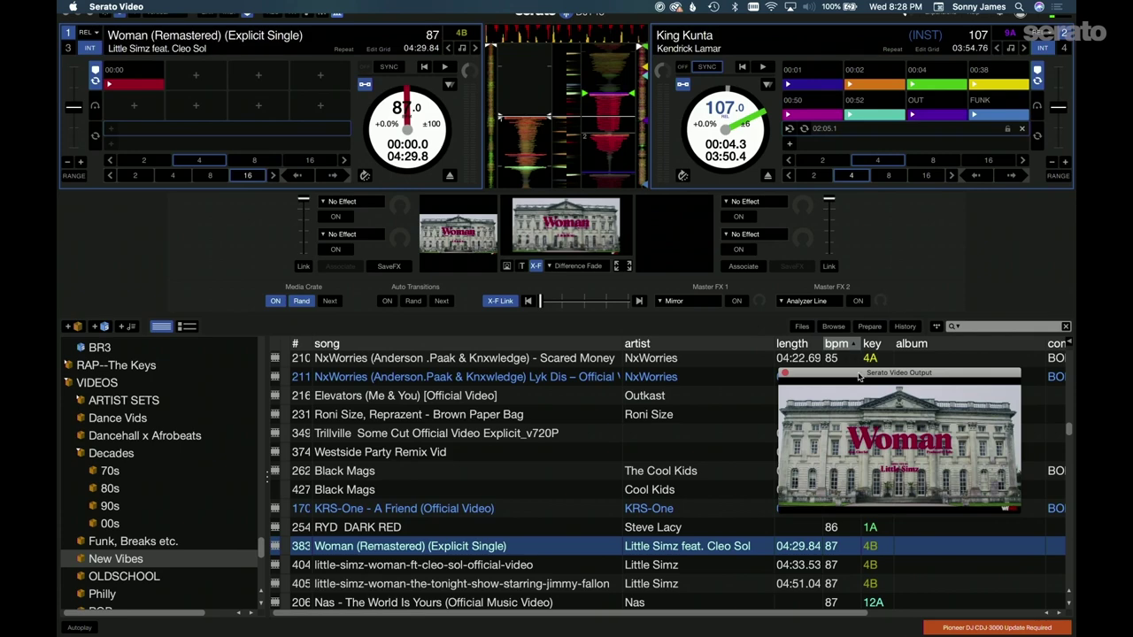
pyautogui.moveTo(858, 377); pyautogui.dragTo(575, 368)
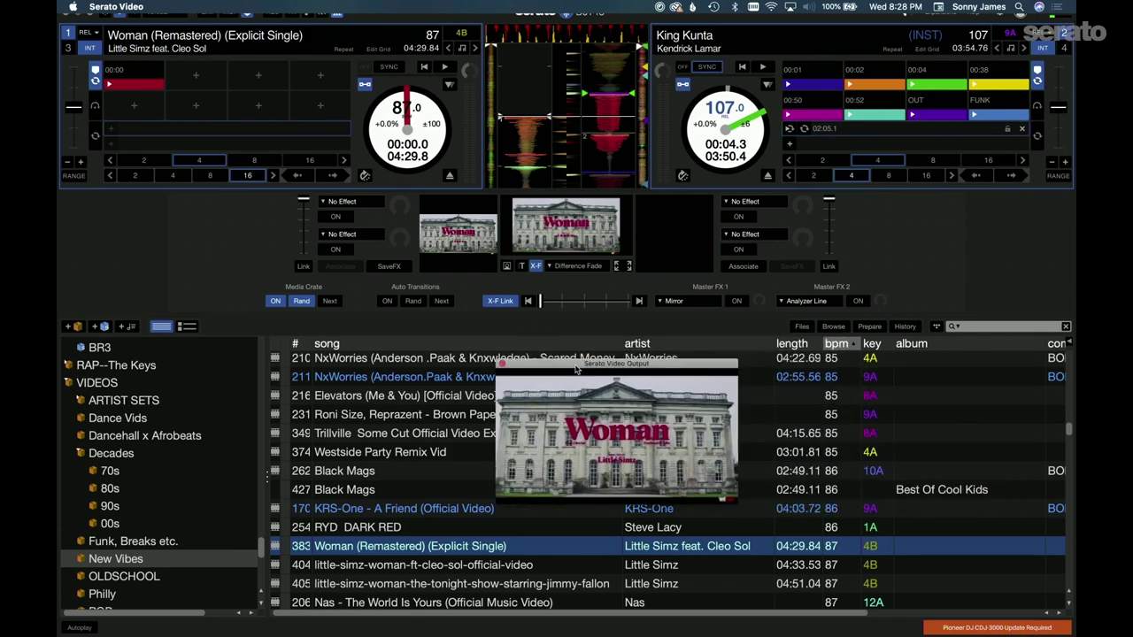
pyautogui.doubleClick(623, 412)
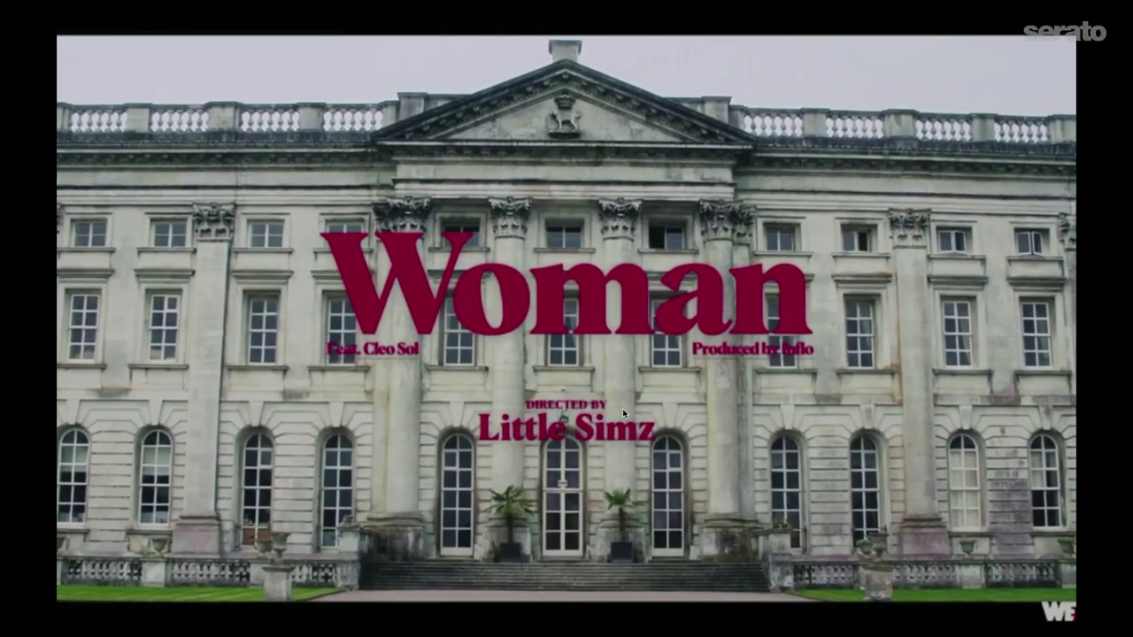
pyautogui.doubleClick(622, 408)
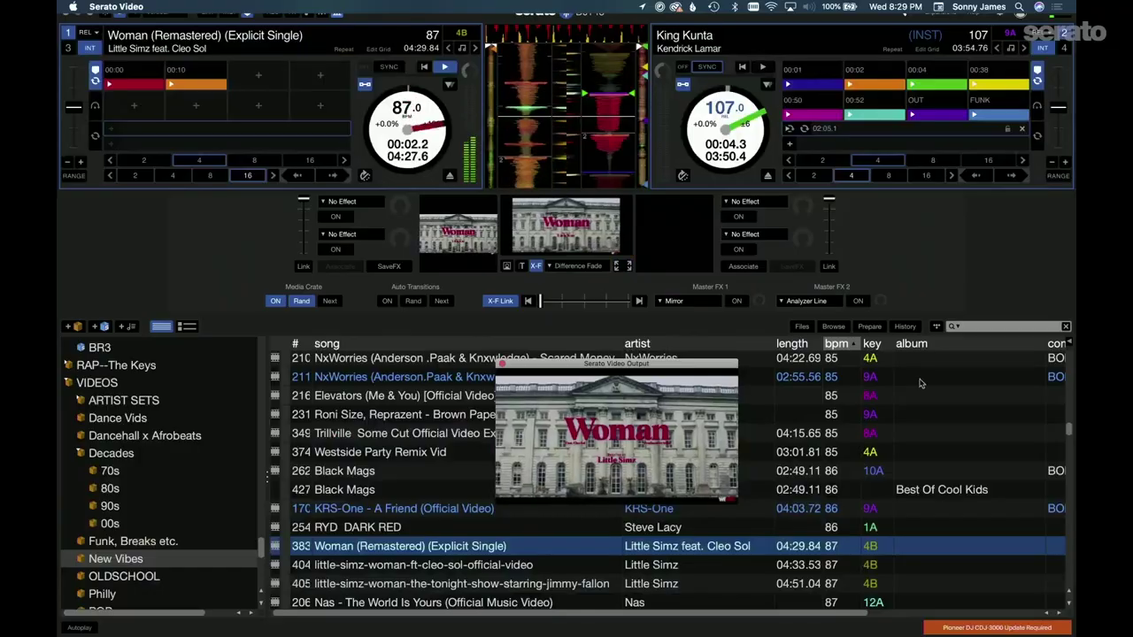
# Turn Quantize off, and show the playing Woman video at full screen before returning it to a floating window.
pyautogui.click(247, 15)
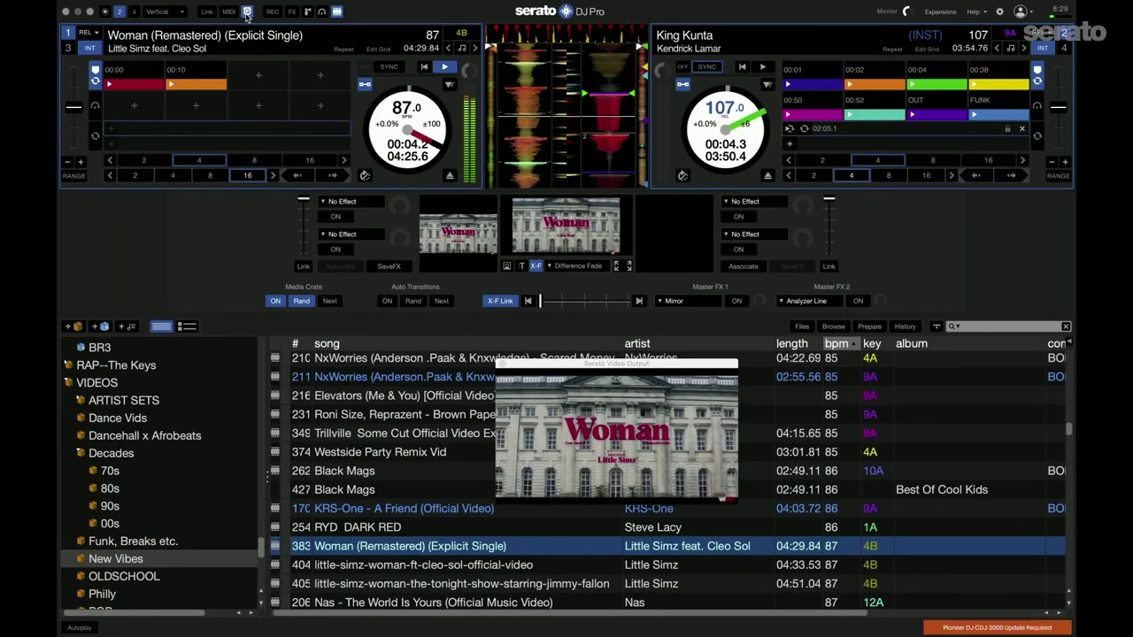
pyautogui.doubleClick(656, 470)
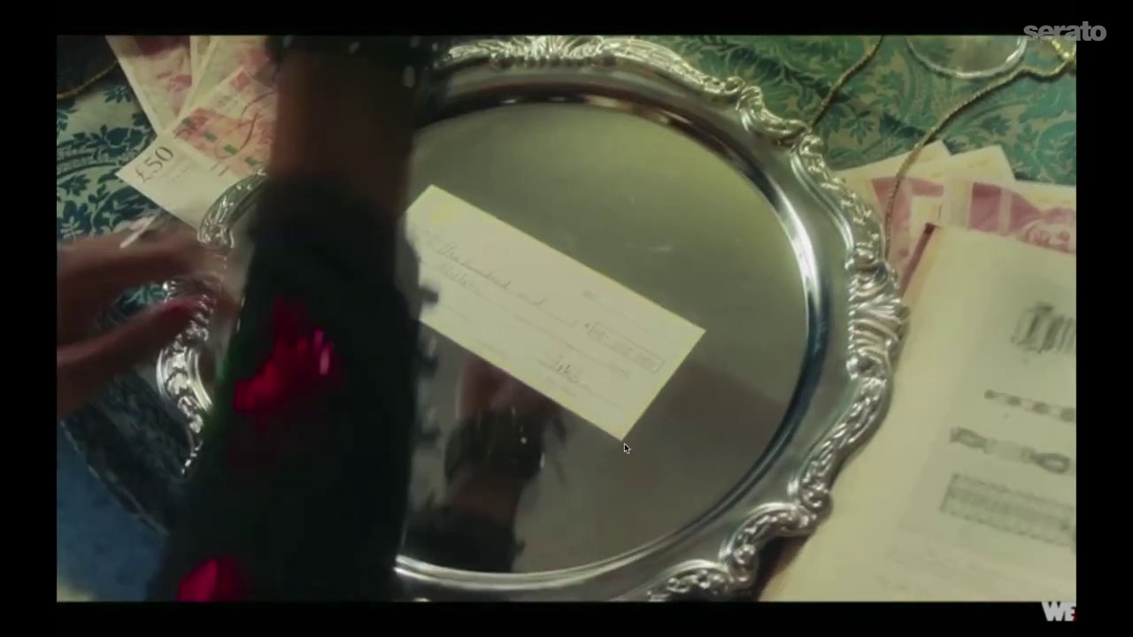
pyautogui.doubleClick(616, 333)
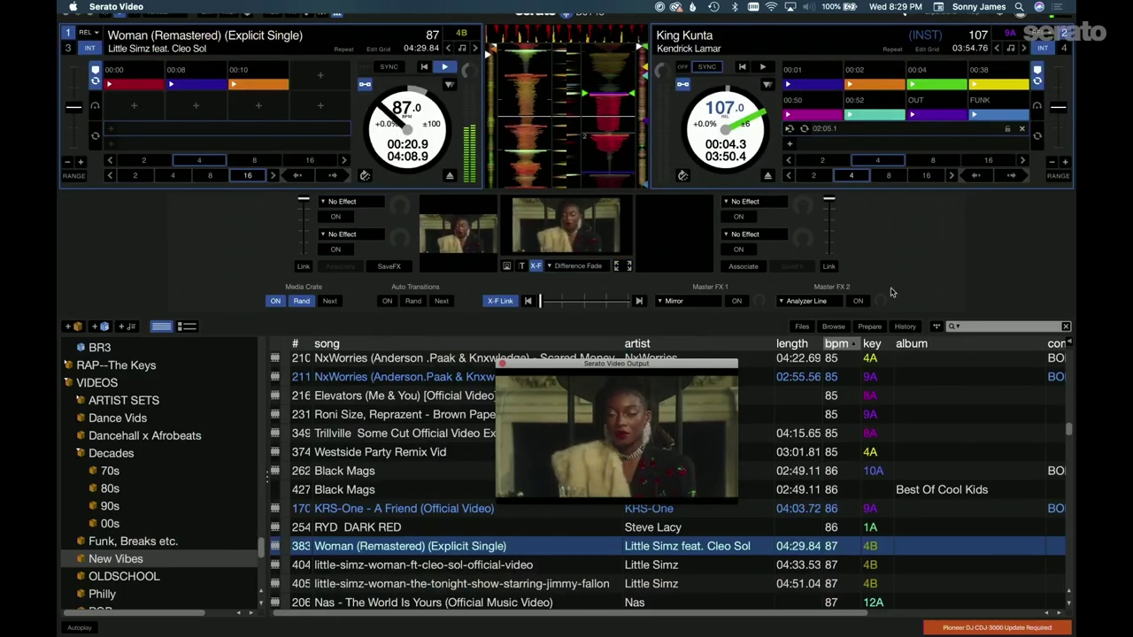
# Load Woman (Remastered) onto deck 2 as well, and view the video output at full screen before returning to the window.
pyautogui.hotkey('shift', 'Right')
pyautogui.doubleClick(654, 457)
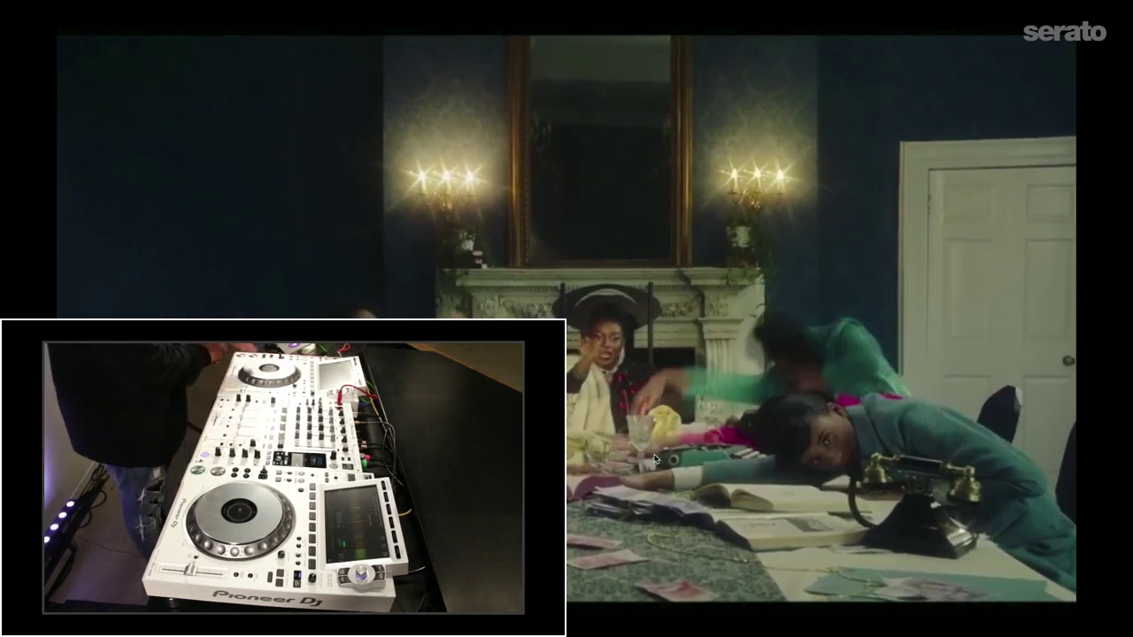
pyautogui.doubleClick(705, 433)
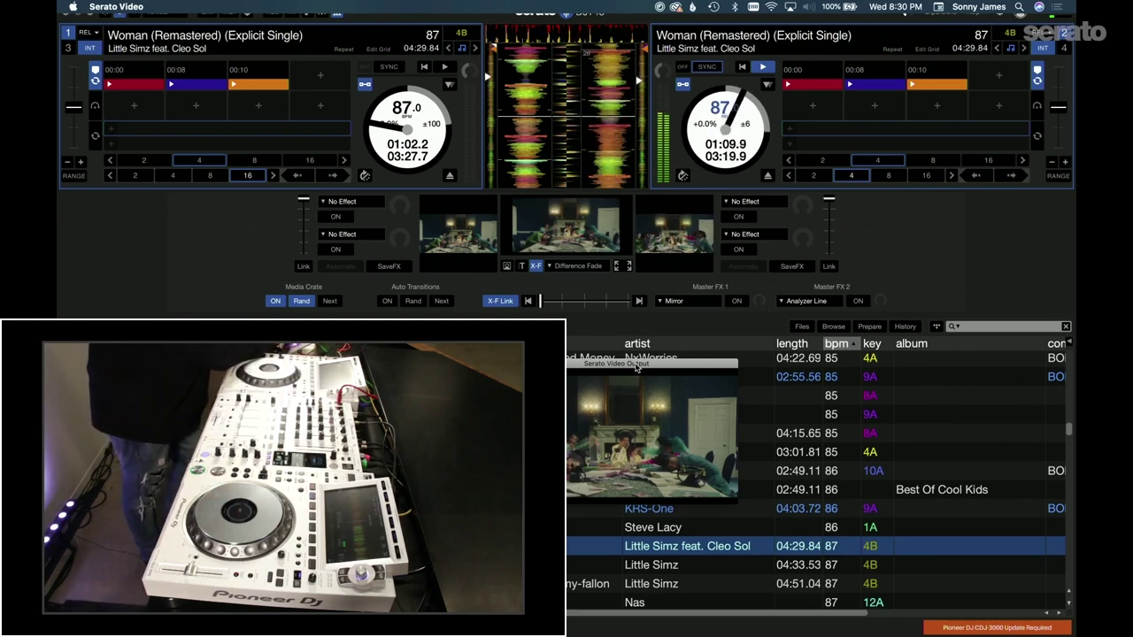
# Reposition the Serato Video Output window over the track list, just below the Master FX controls.
pyautogui.moveTo(636, 367); pyautogui.dragTo(921, 347)
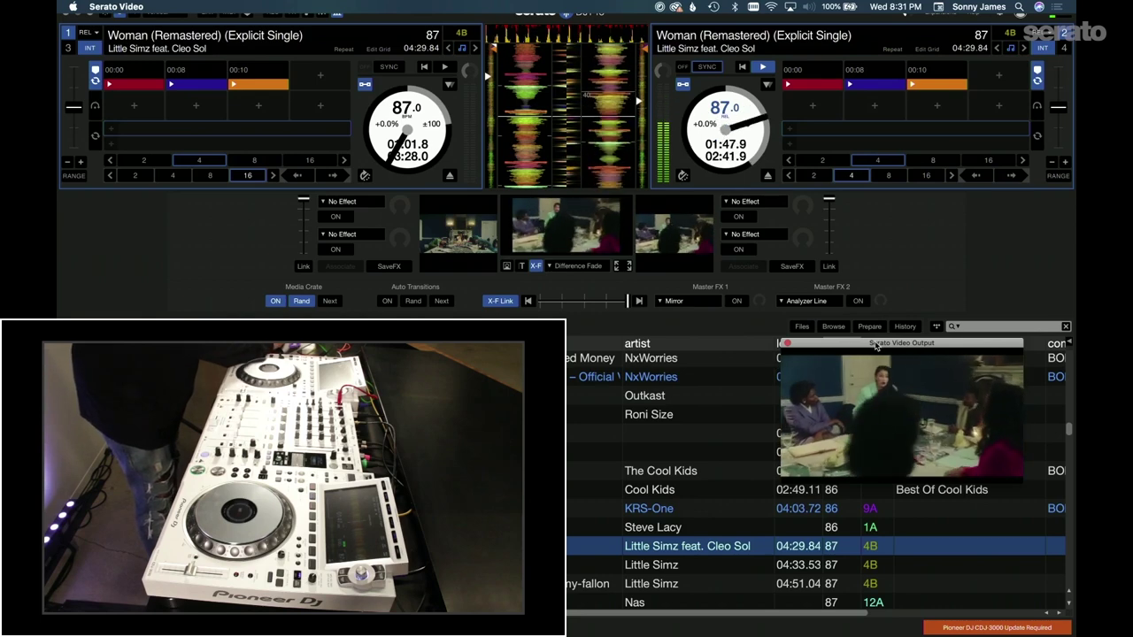
pyautogui.moveTo(866, 344); pyautogui.dragTo(521, 342)
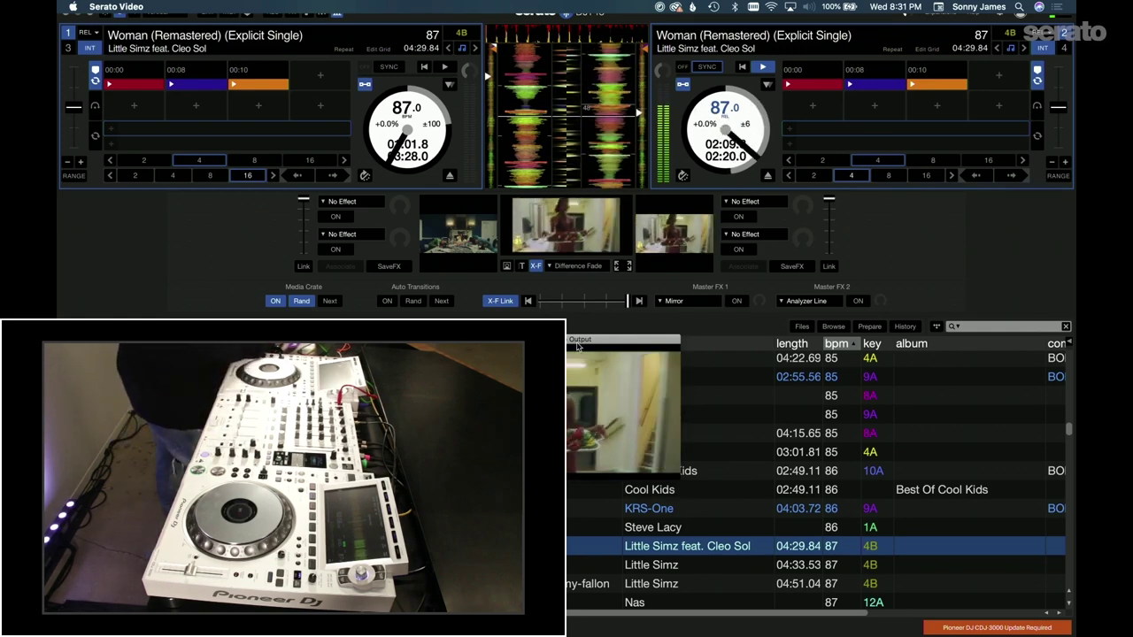
pyautogui.moveTo(576, 345); pyautogui.dragTo(755, 349)
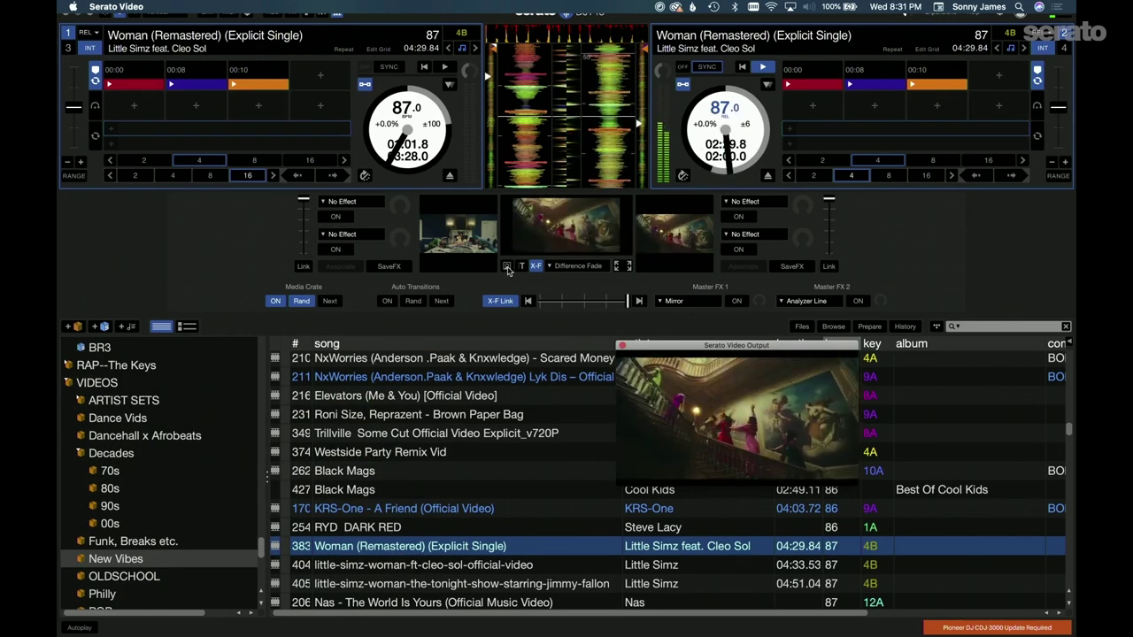
# Show the text effects for the video output and enter "instant classic" as the overlay text.
pyautogui.click(509, 269)
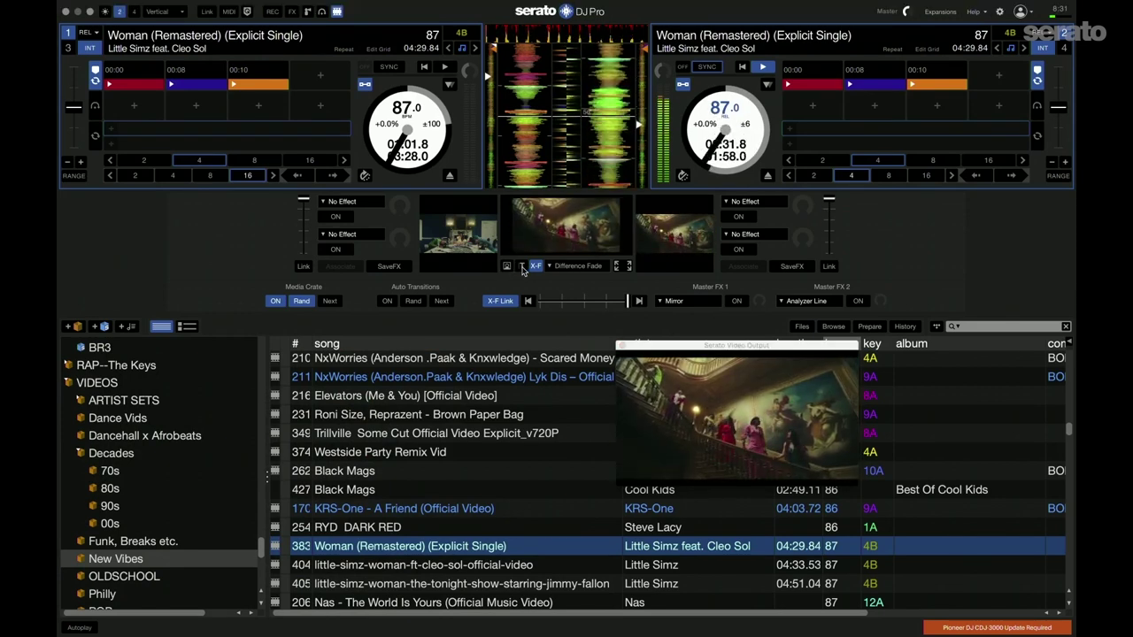
pyautogui.click(522, 267)
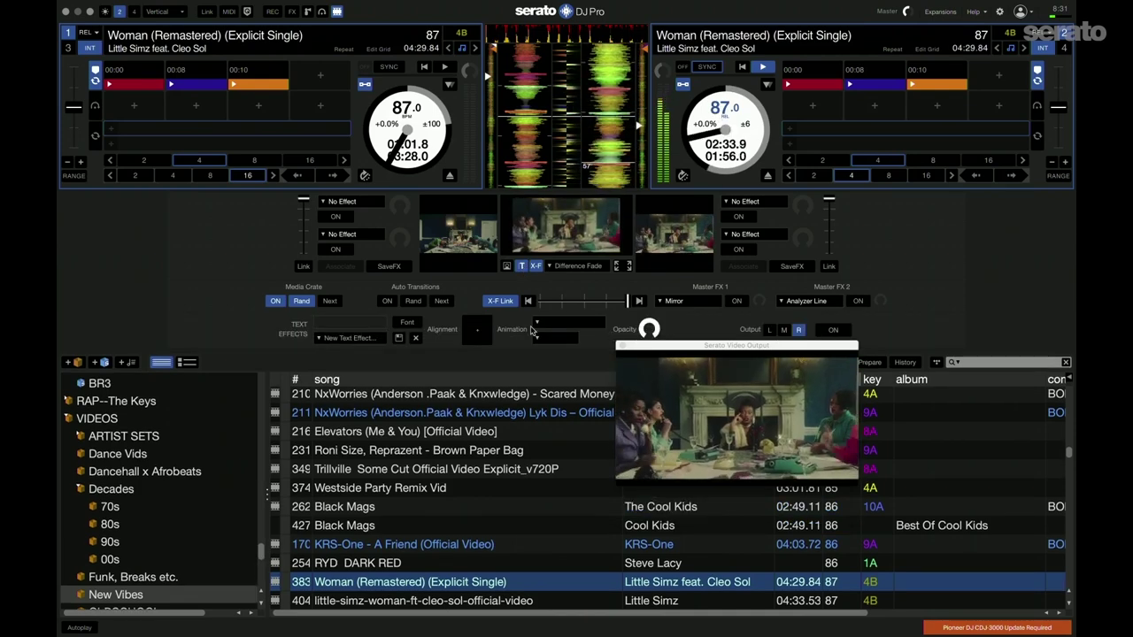
pyautogui.click(377, 328)
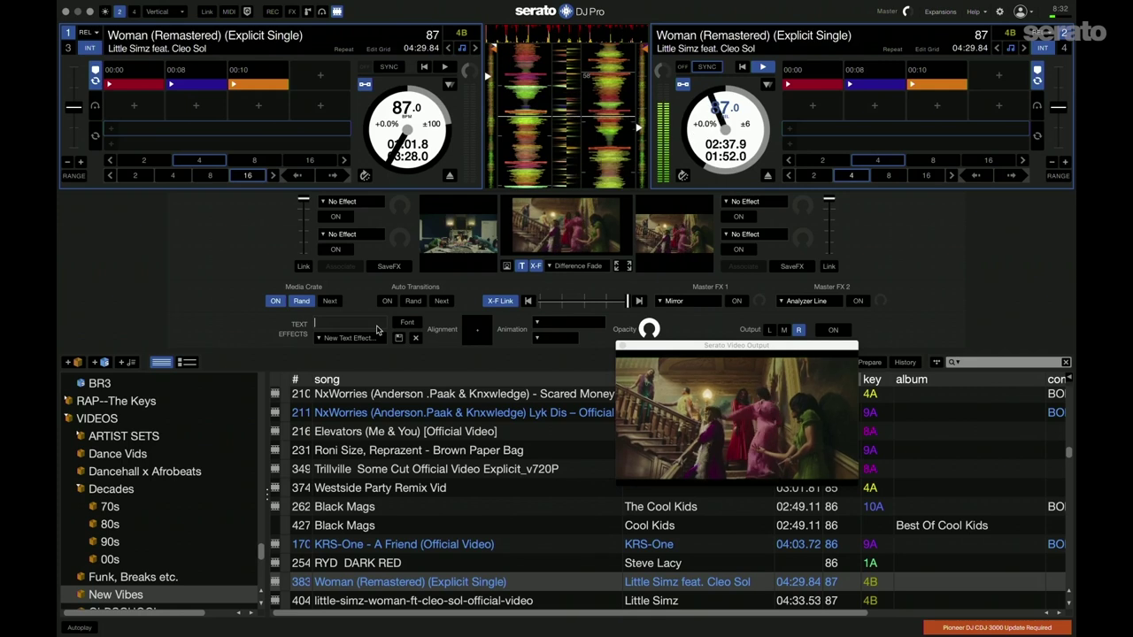
pyautogui.write('Instant classic')
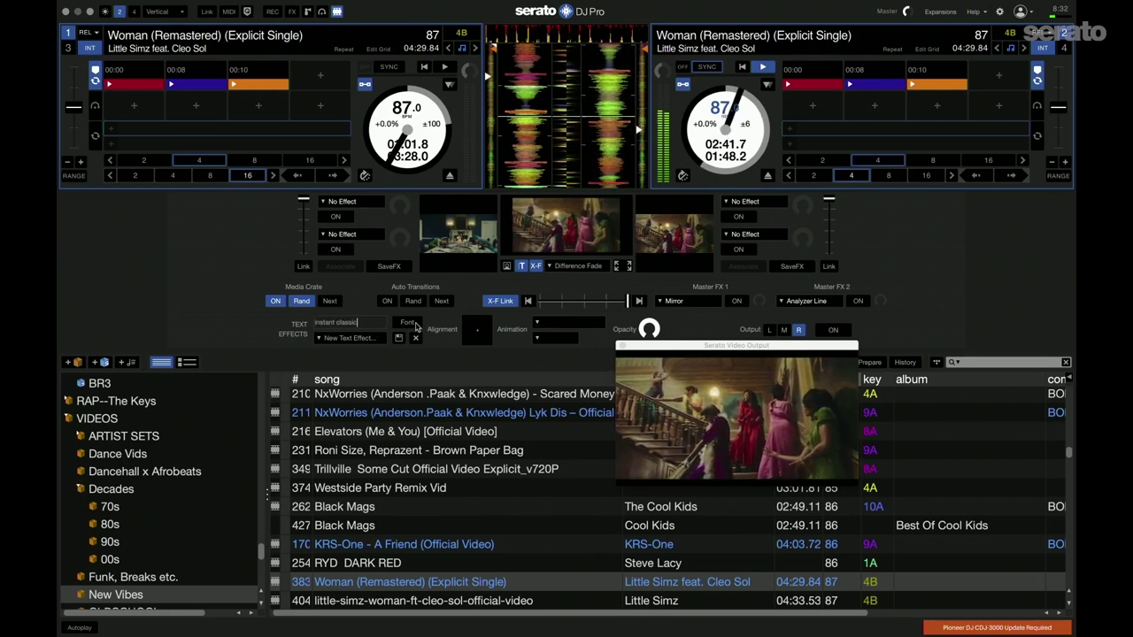
# Set the overlay text's font to ! Jamiroquai ! at size 18 and close the font selection.
pyautogui.click(406, 323)
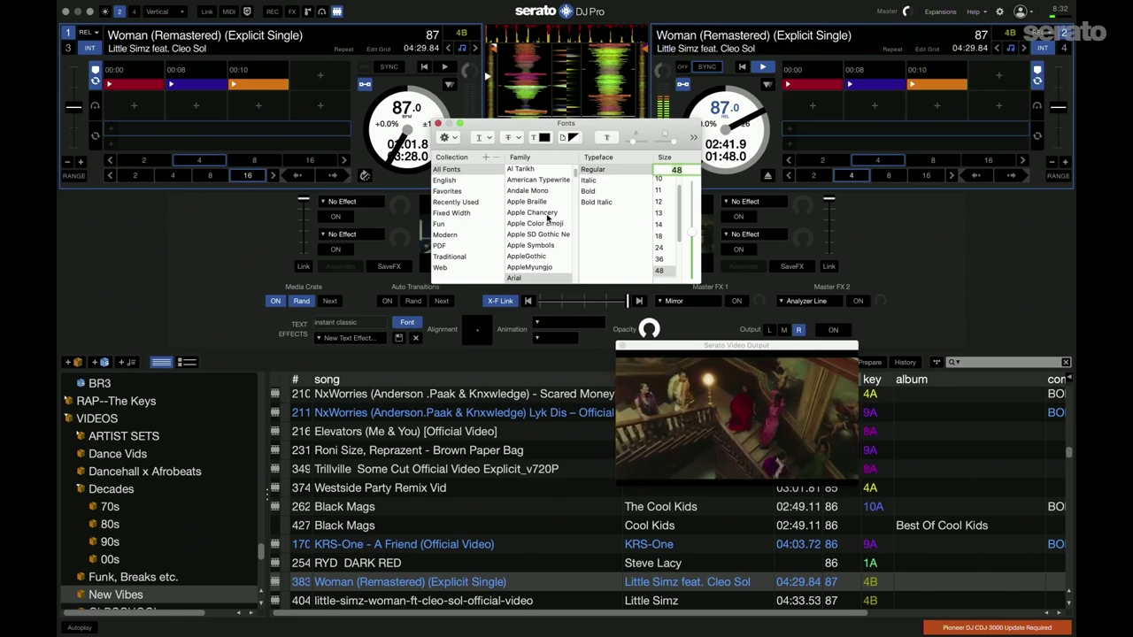
pyautogui.moveTo(597, 130); pyautogui.dragTo(593, 191)
pyautogui.scroll(-2, 536, 239)
pyautogui.click(536, 234)
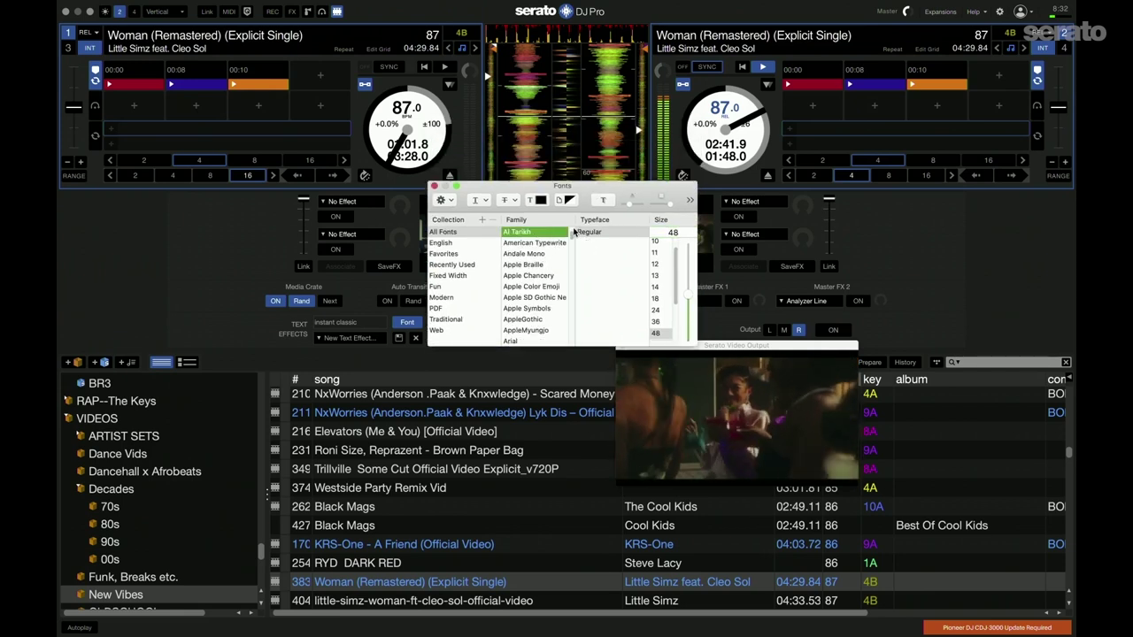
pyautogui.scroll(2, 571, 229)
pyautogui.click(541, 234)
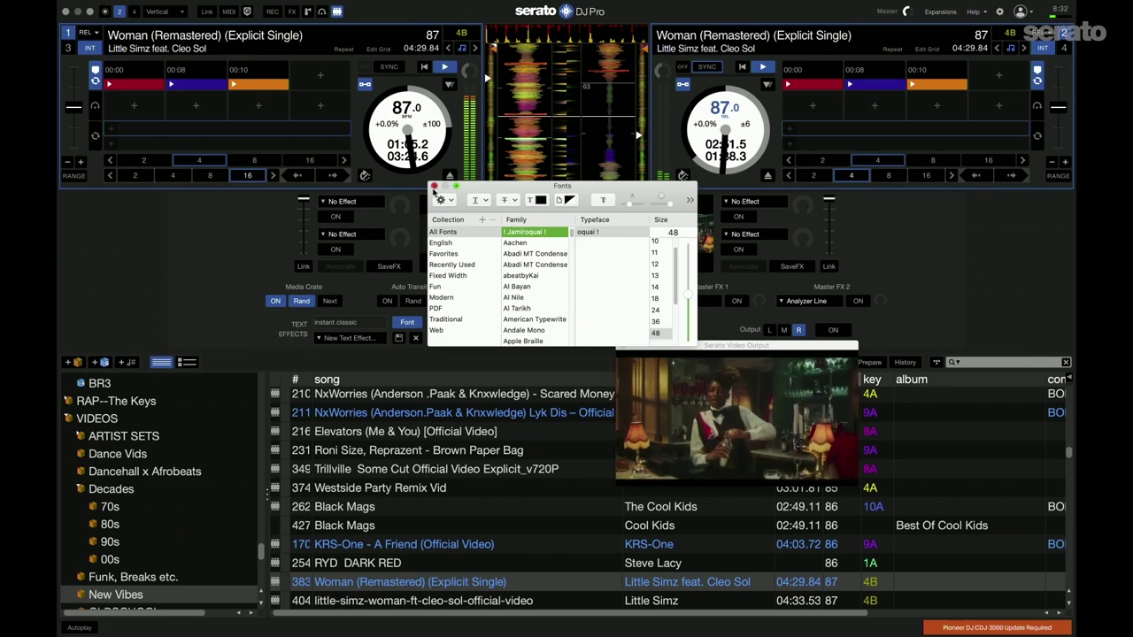
pyautogui.click(655, 299)
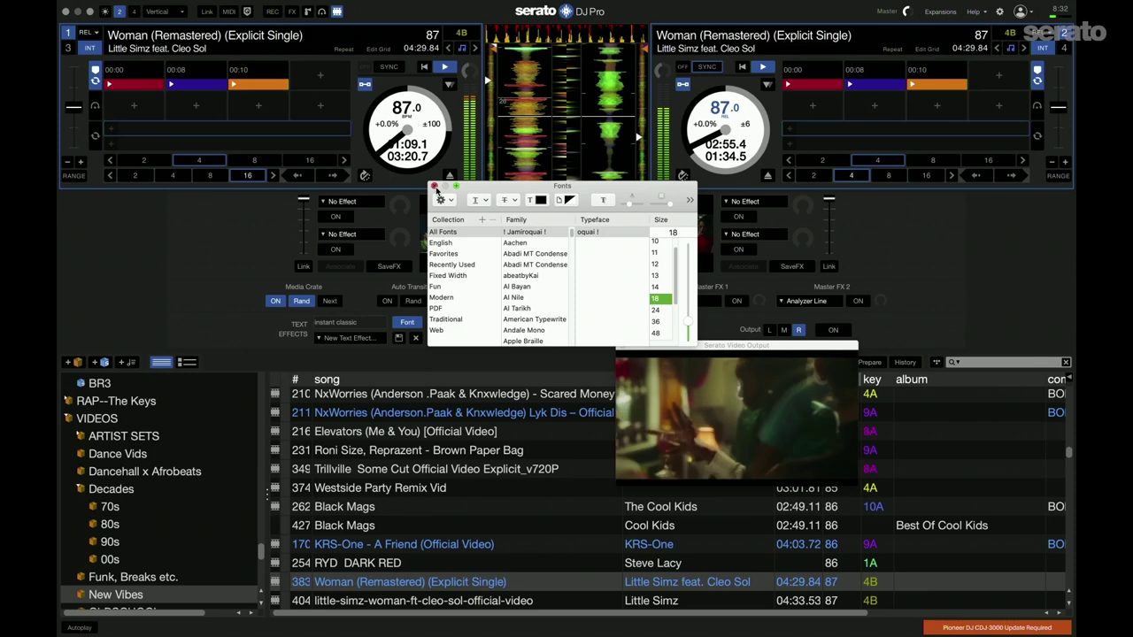
pyautogui.click(433, 187)
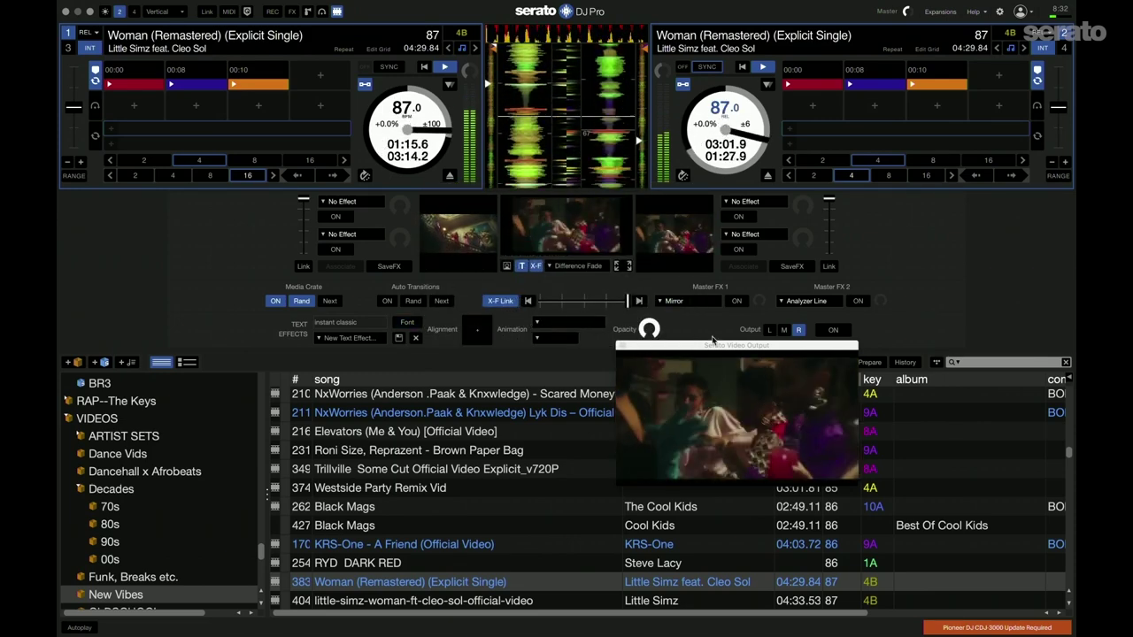
# Move the video output window clear of the text output settings, route the text to output L, and turn it on.
pyautogui.moveTo(713, 345); pyautogui.dragTo(662, 385)
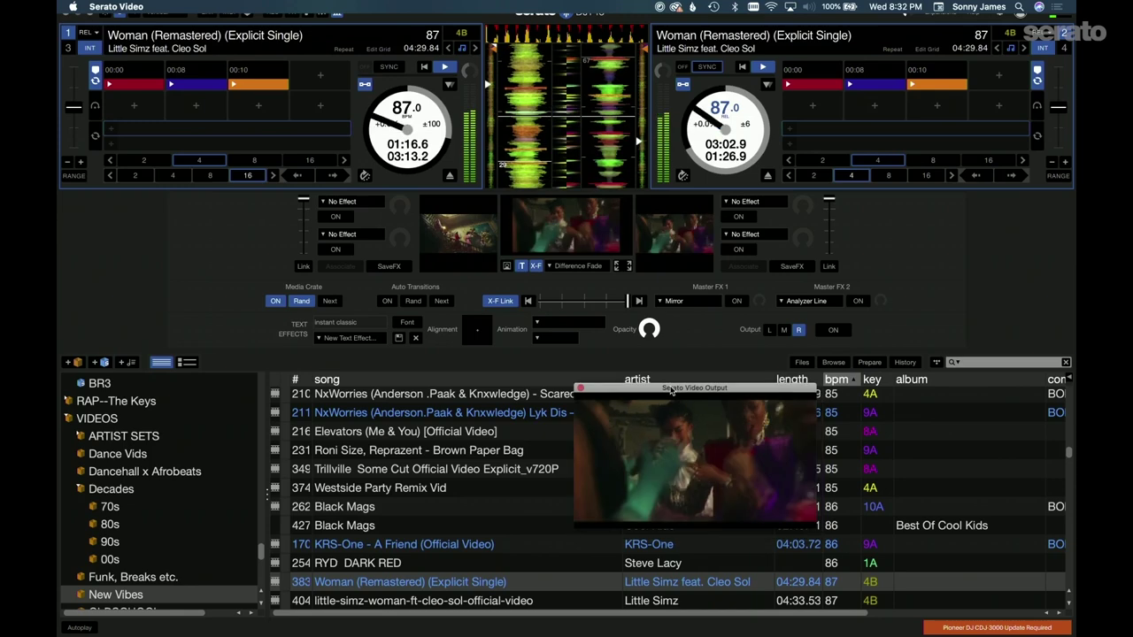
pyautogui.click(796, 334)
pyautogui.click(798, 330)
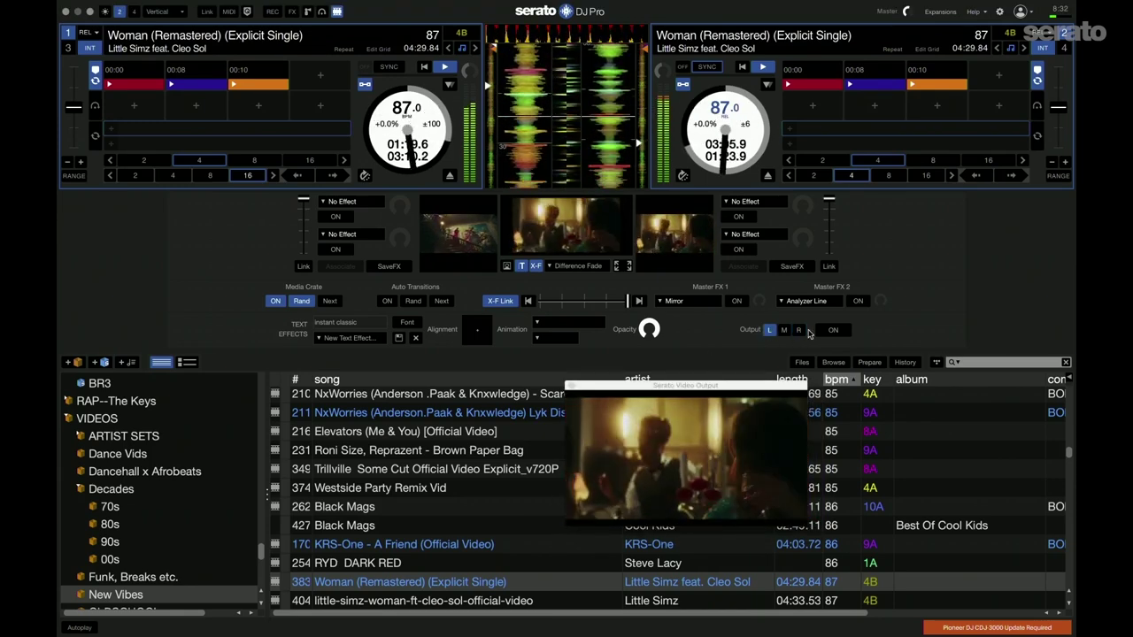
pyautogui.click(833, 330)
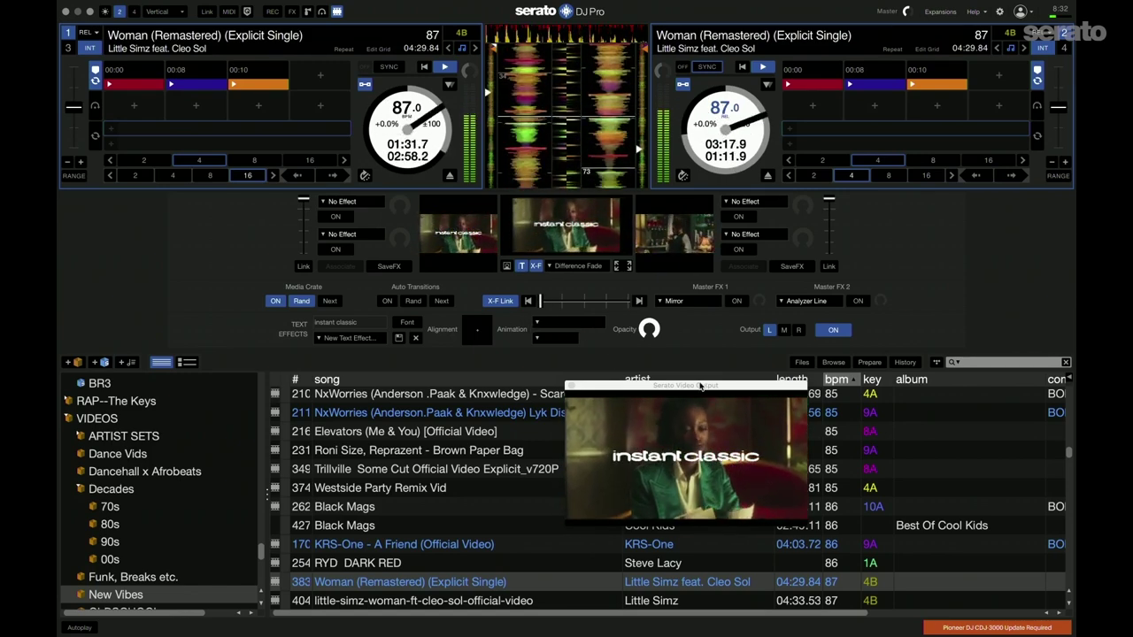
# Move the video output window clear of the animation settings and animate the overlay text with Zoom Bass at Over the Top intensity.
pyautogui.moveTo(700, 431); pyautogui.dragTo(642, 425)
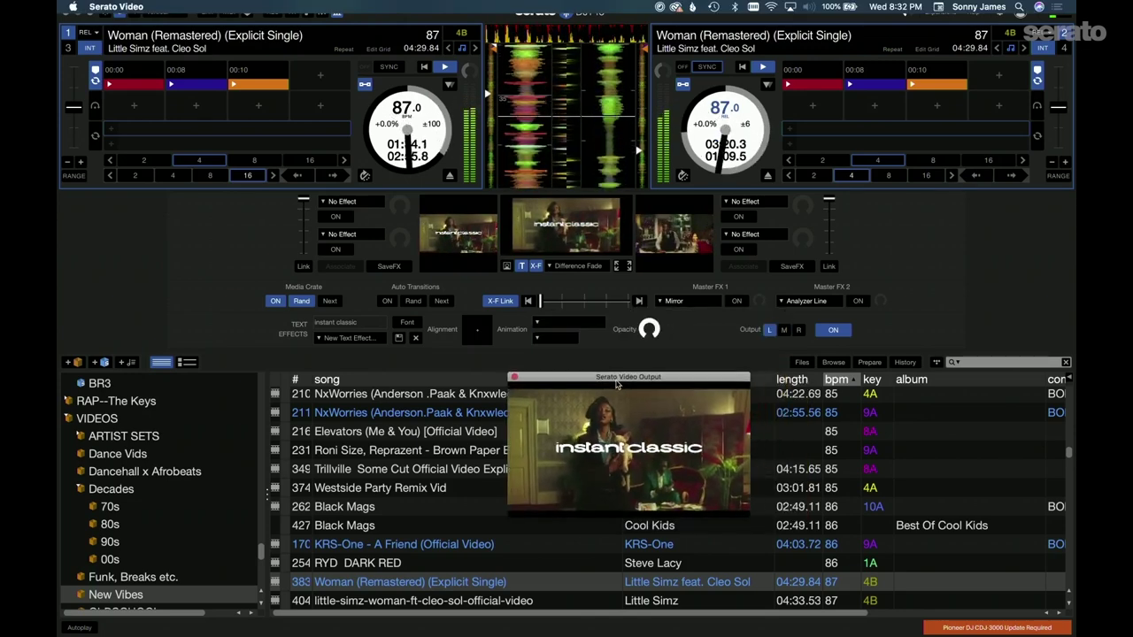
pyautogui.click(558, 329)
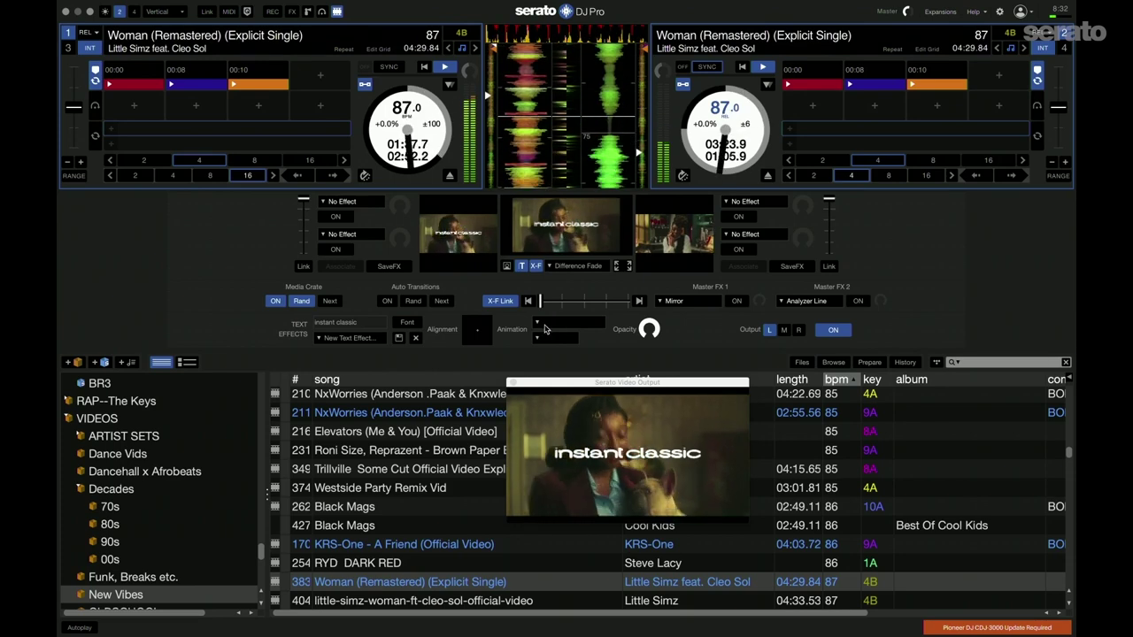
pyautogui.click(537, 327)
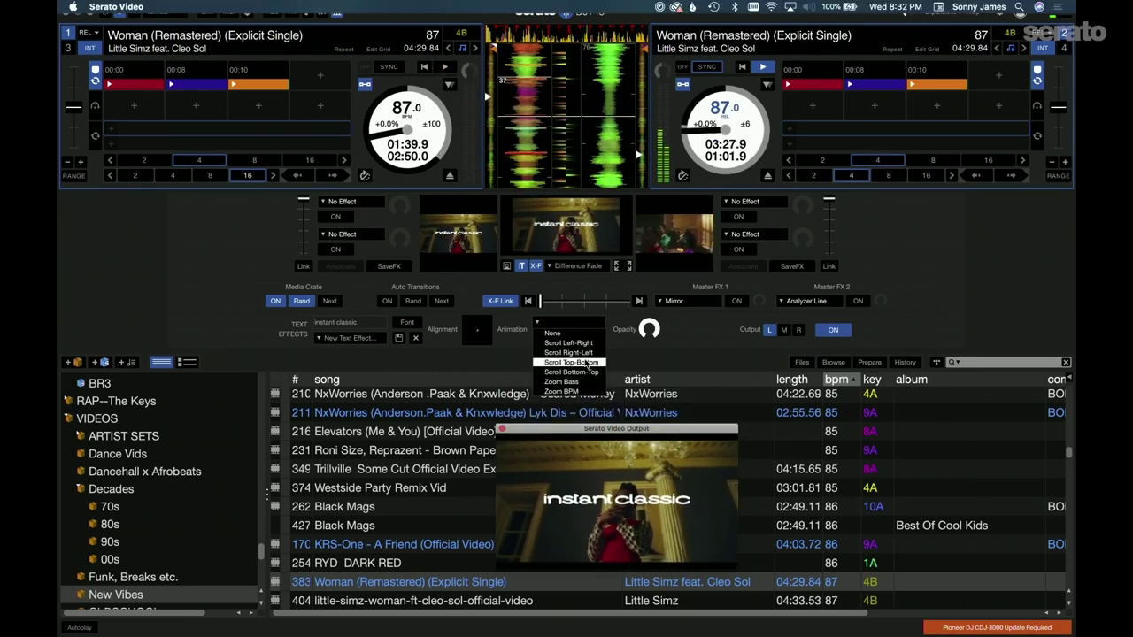
pyautogui.click(571, 382)
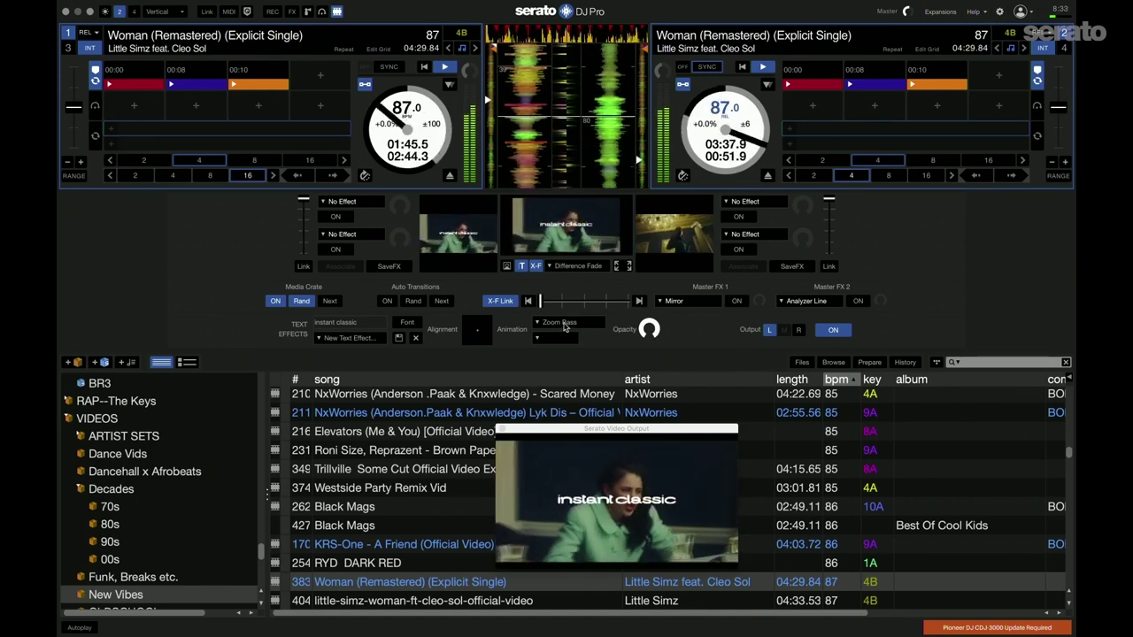
pyautogui.click(546, 342)
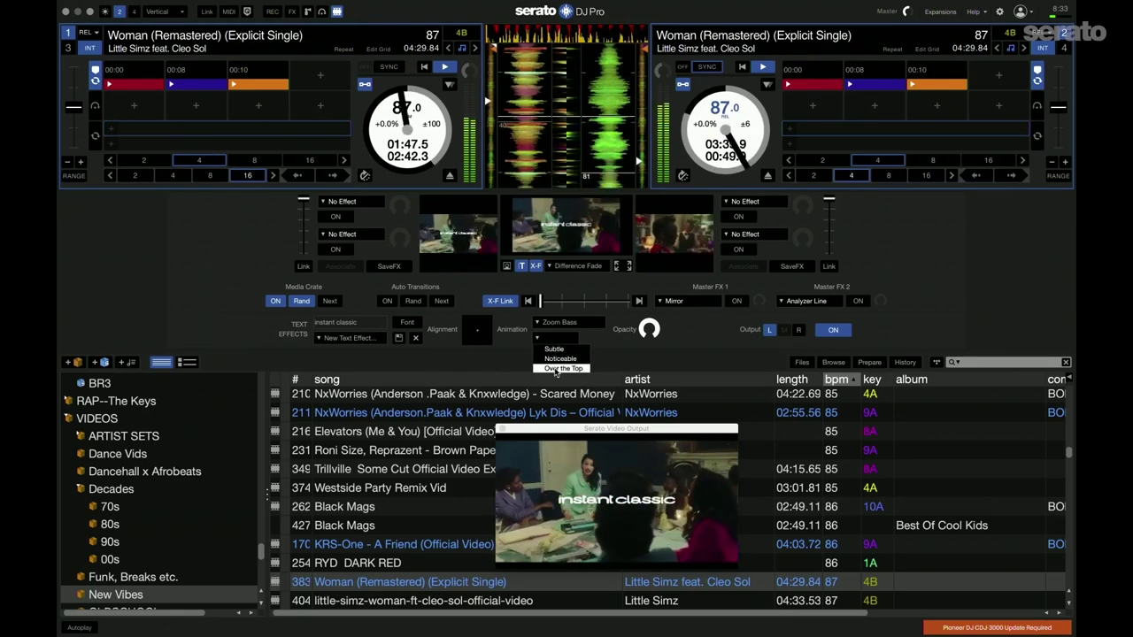
pyautogui.click(554, 370)
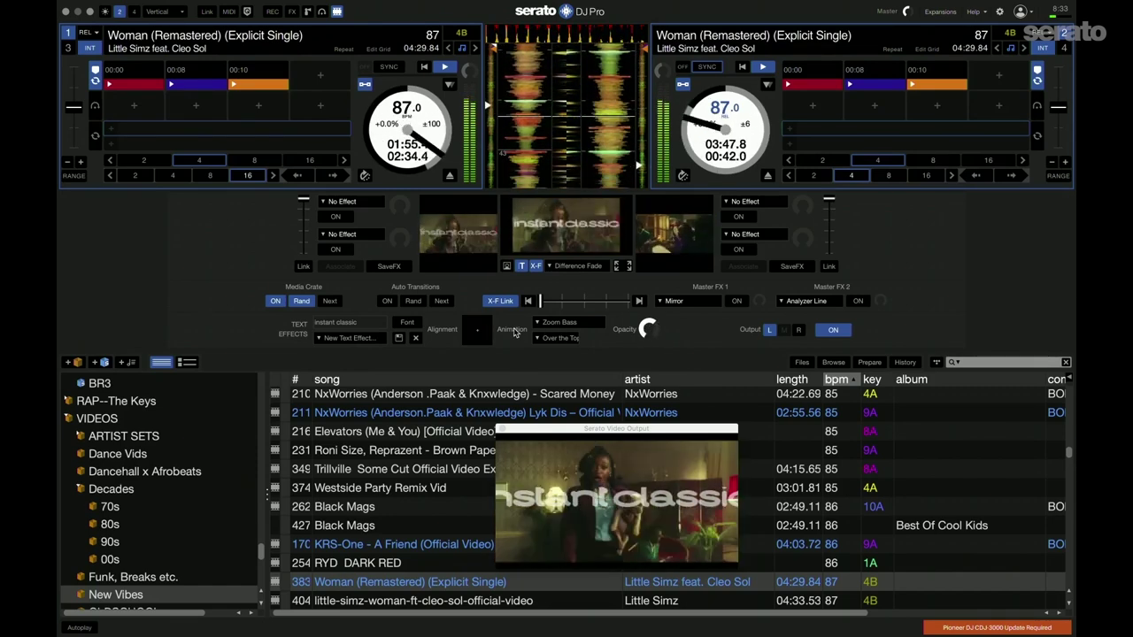
# Reduce the overlay text's font size to 14 and close the font selection.
pyautogui.click(405, 323)
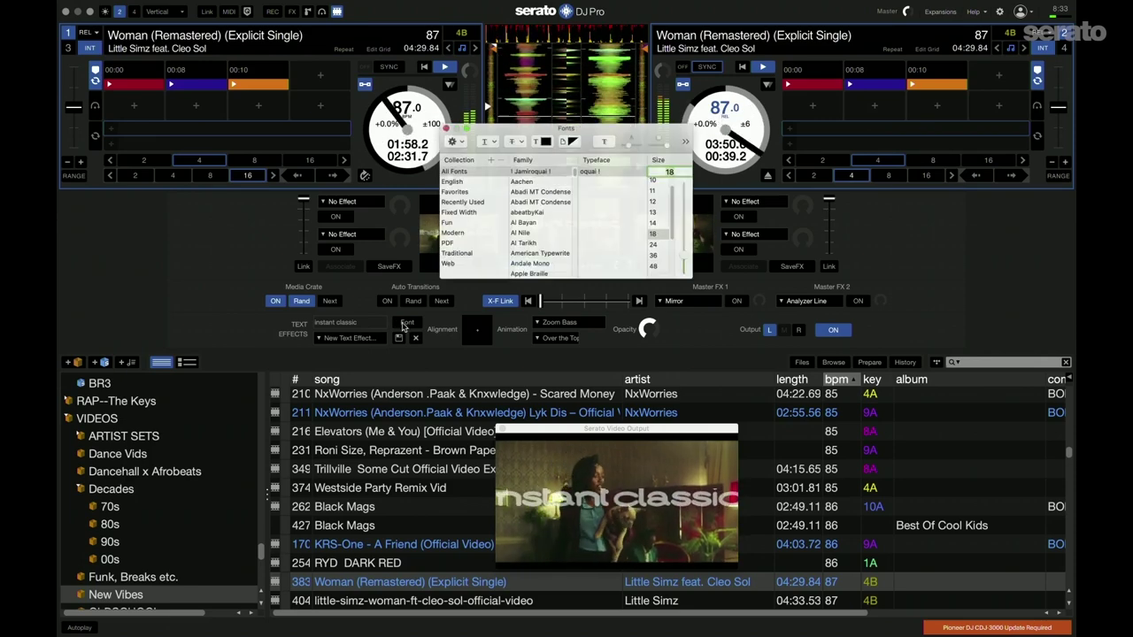
pyautogui.click(659, 225)
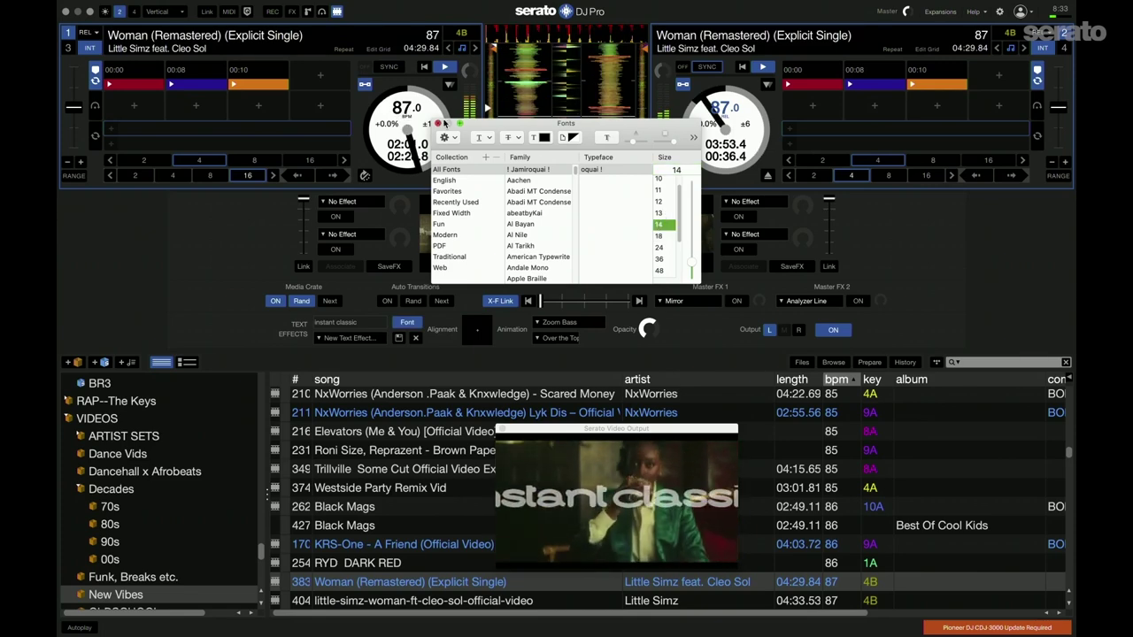
pyautogui.click(440, 125)
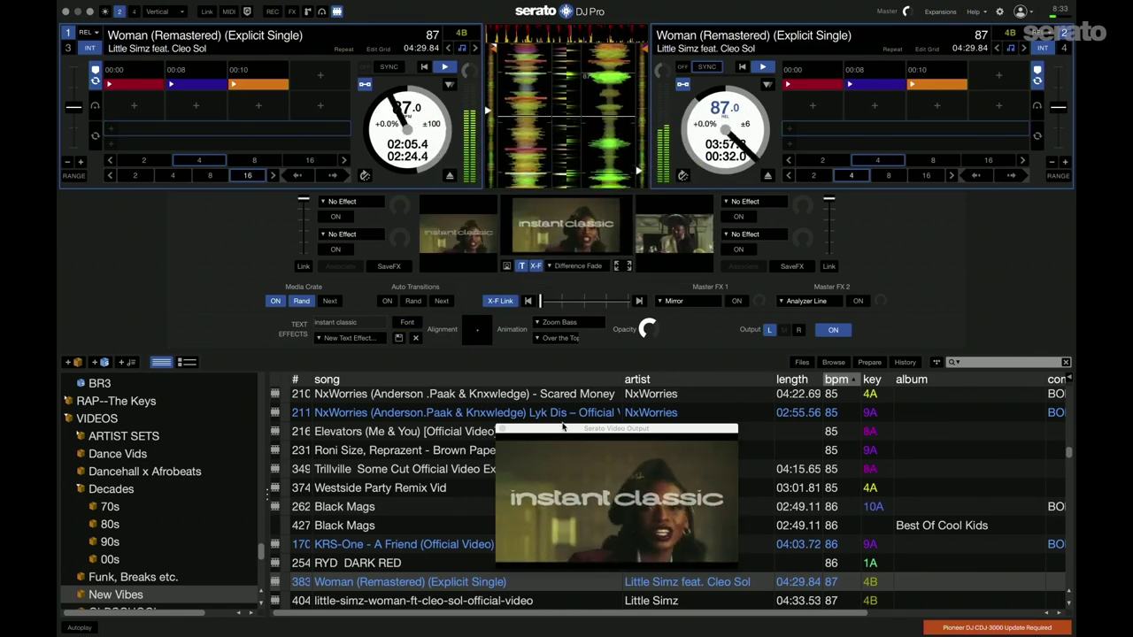
# Preview the video output full screen, return to the small window, and turn the overlay text's opacity down to zero.
pyautogui.doubleClick(582, 456)
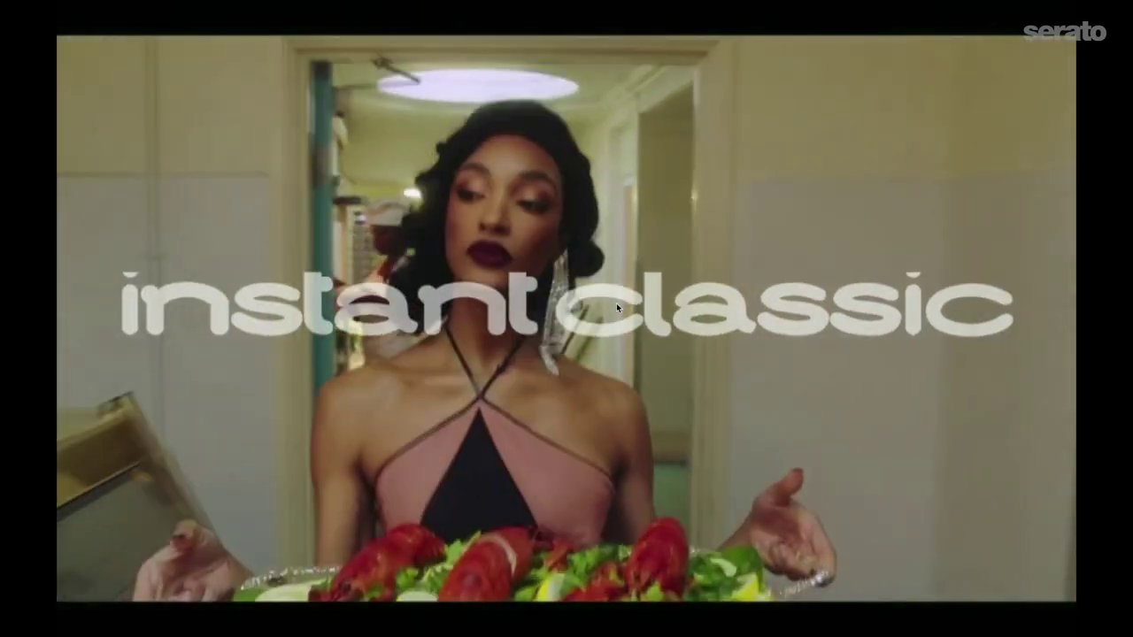
pyautogui.doubleClick(616, 303)
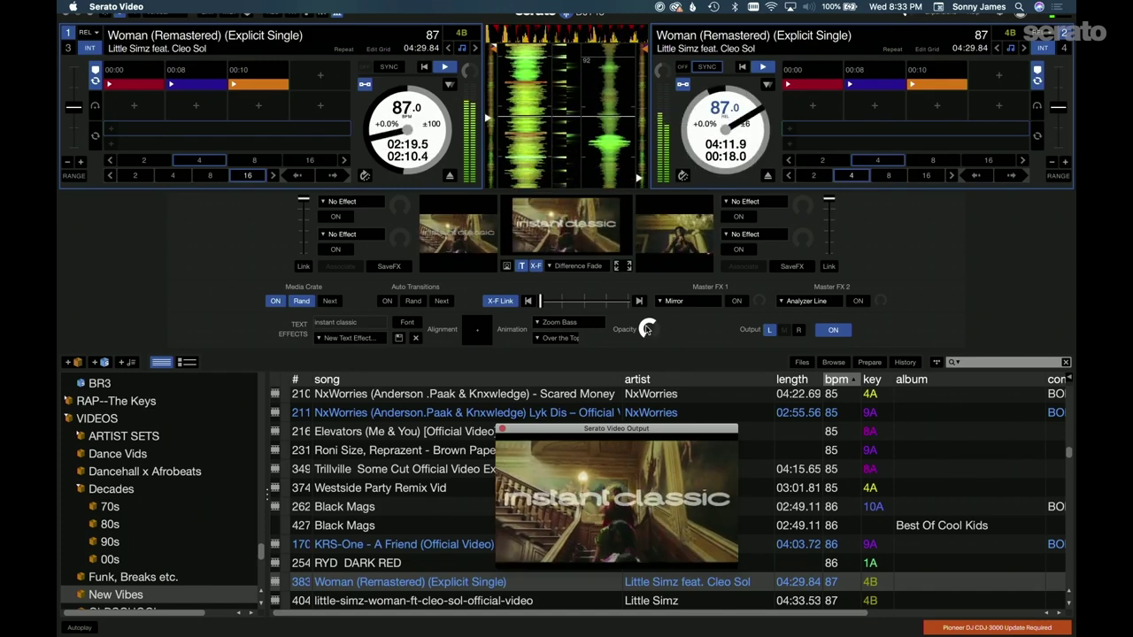
pyautogui.click(646, 329)
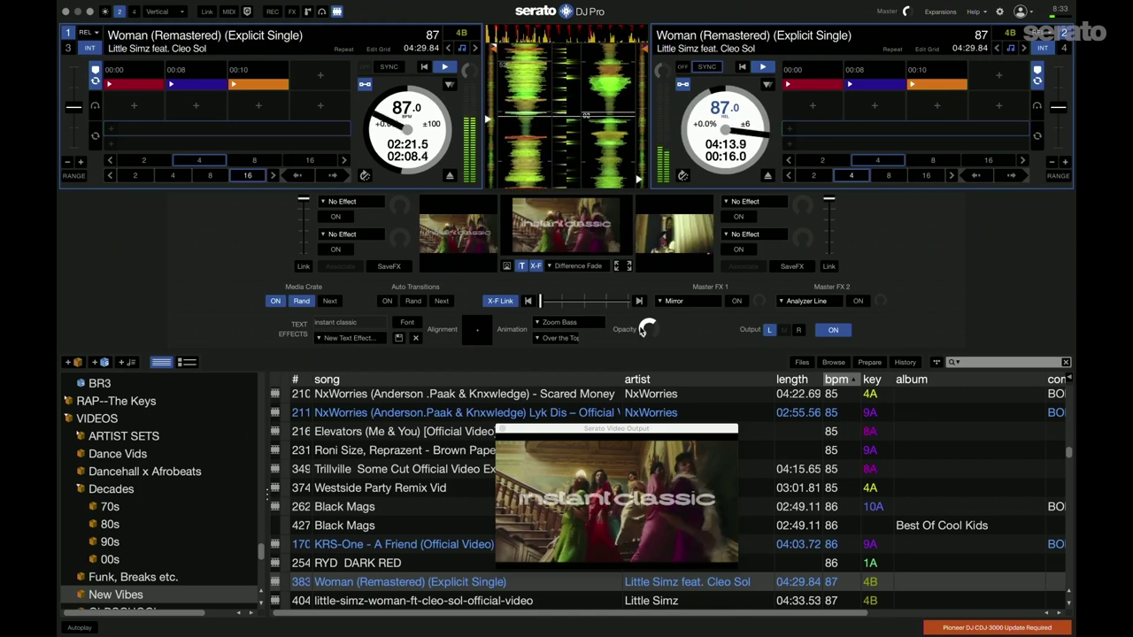
pyautogui.moveTo(640, 344); pyautogui.dragTo(644, 417)
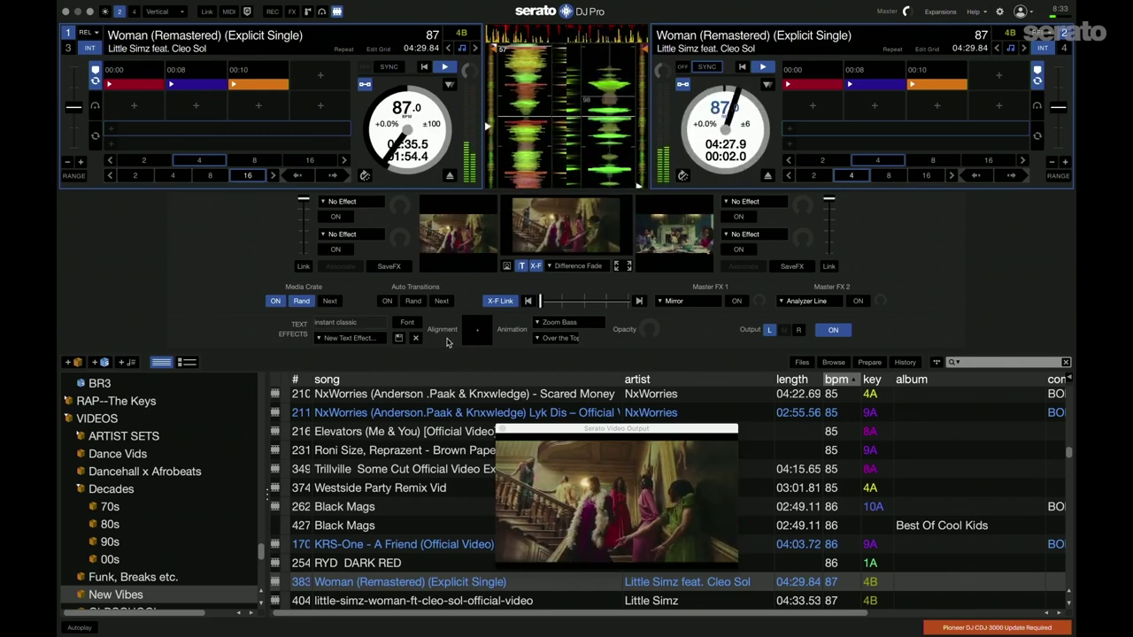
# Switch from the text effects to the image effects and load the white circle logo PNG as the overlay image.
pyautogui.click(521, 266)
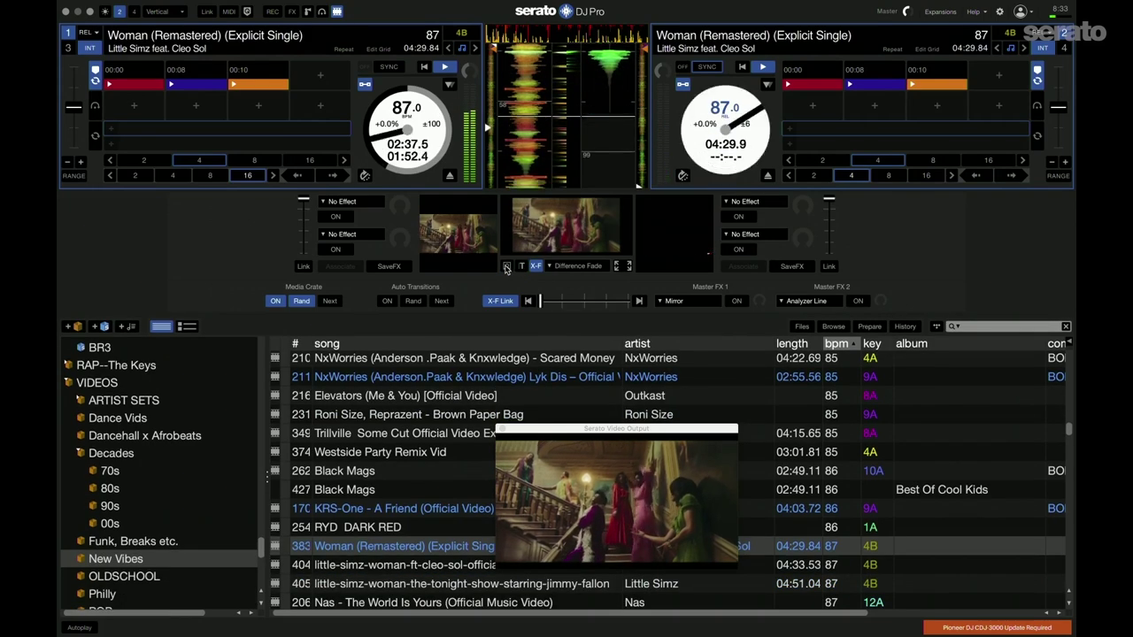
pyautogui.click(506, 266)
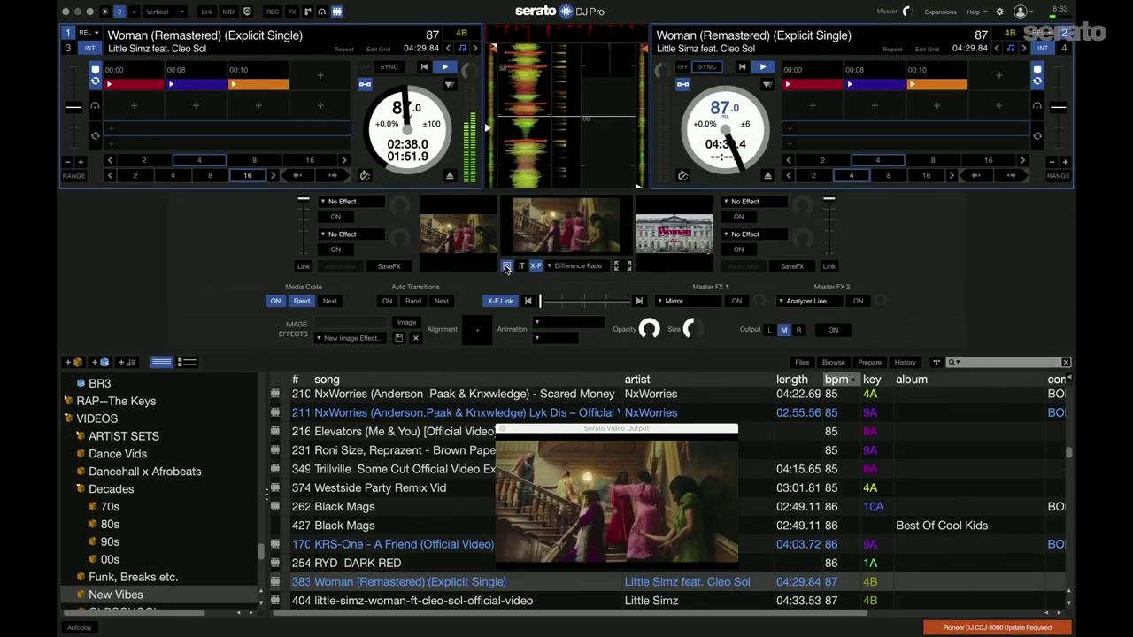
pyautogui.click(404, 324)
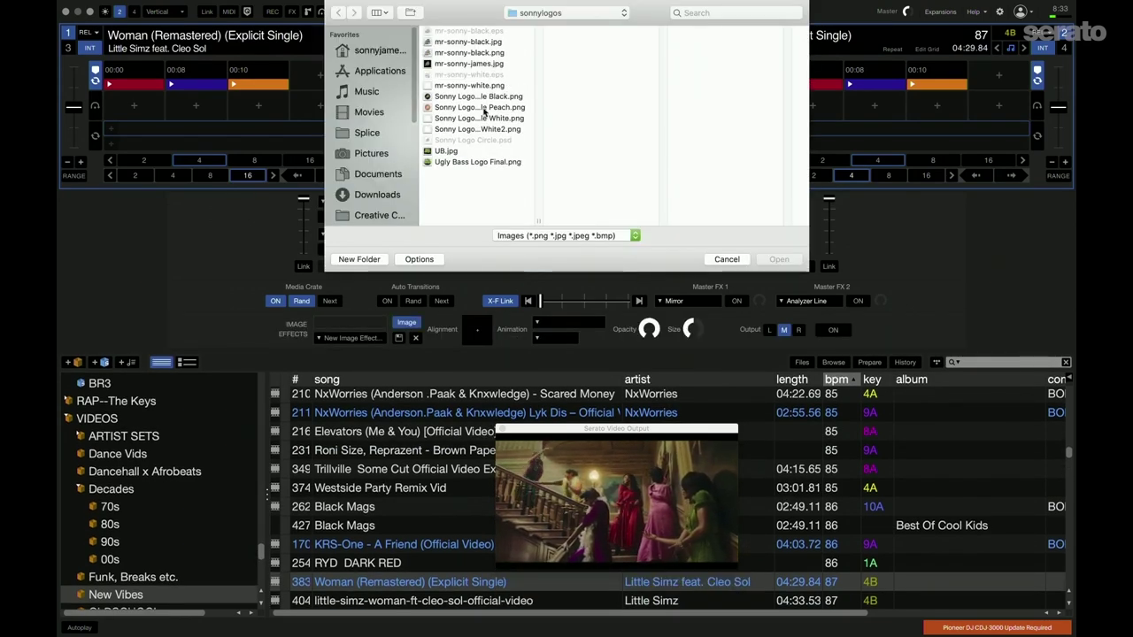
pyautogui.click(478, 118)
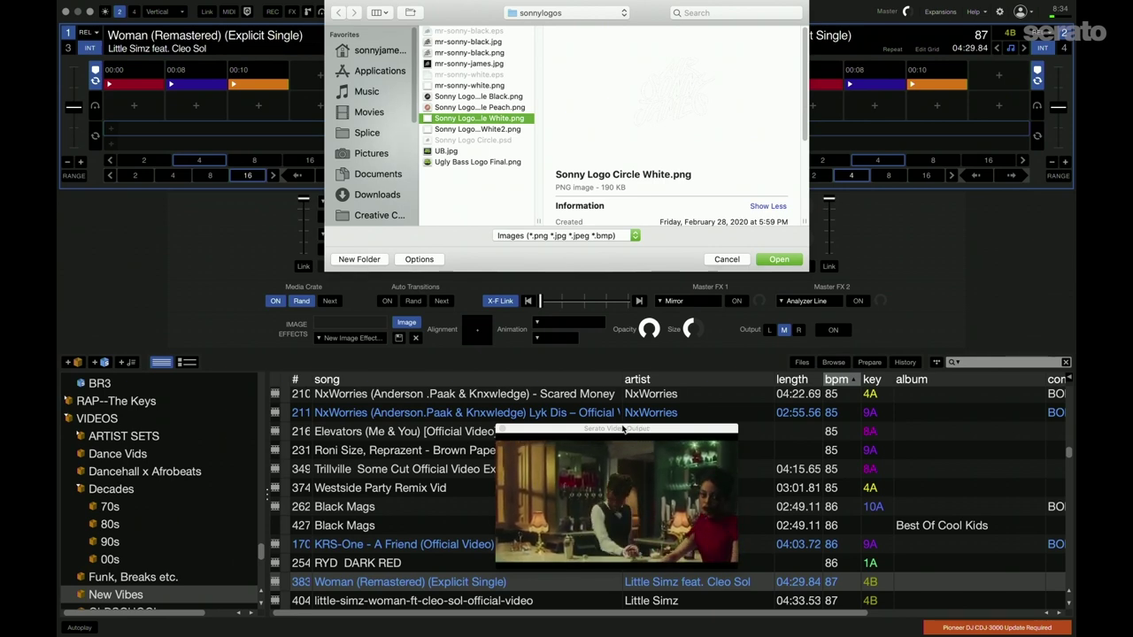
pyautogui.click(623, 429)
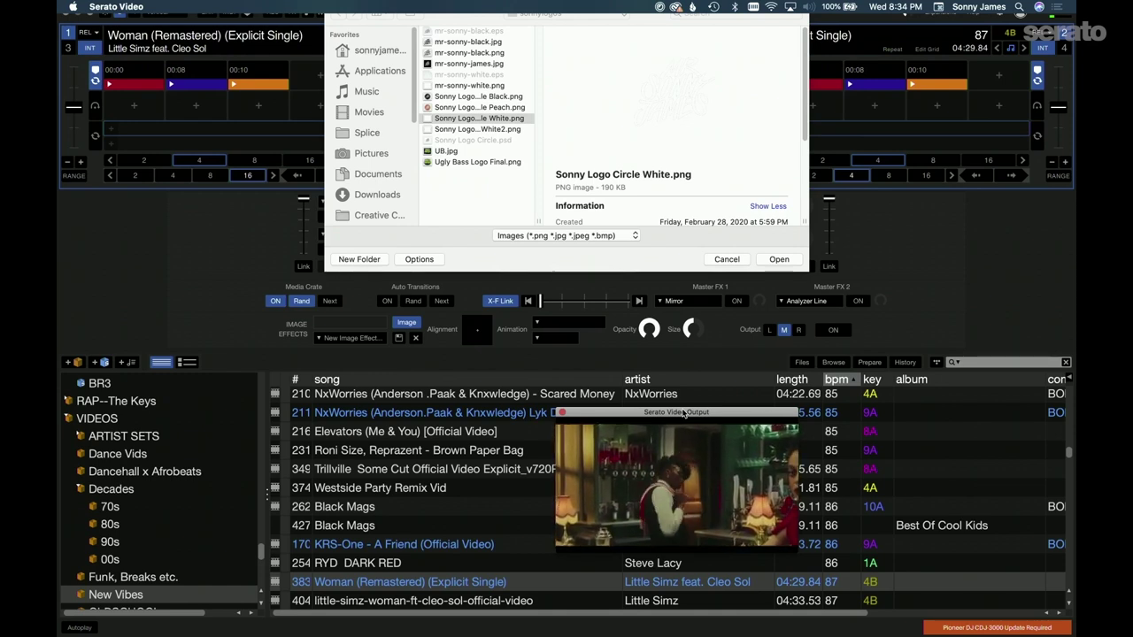
pyautogui.moveTo(684, 412); pyautogui.dragTo(665, 394)
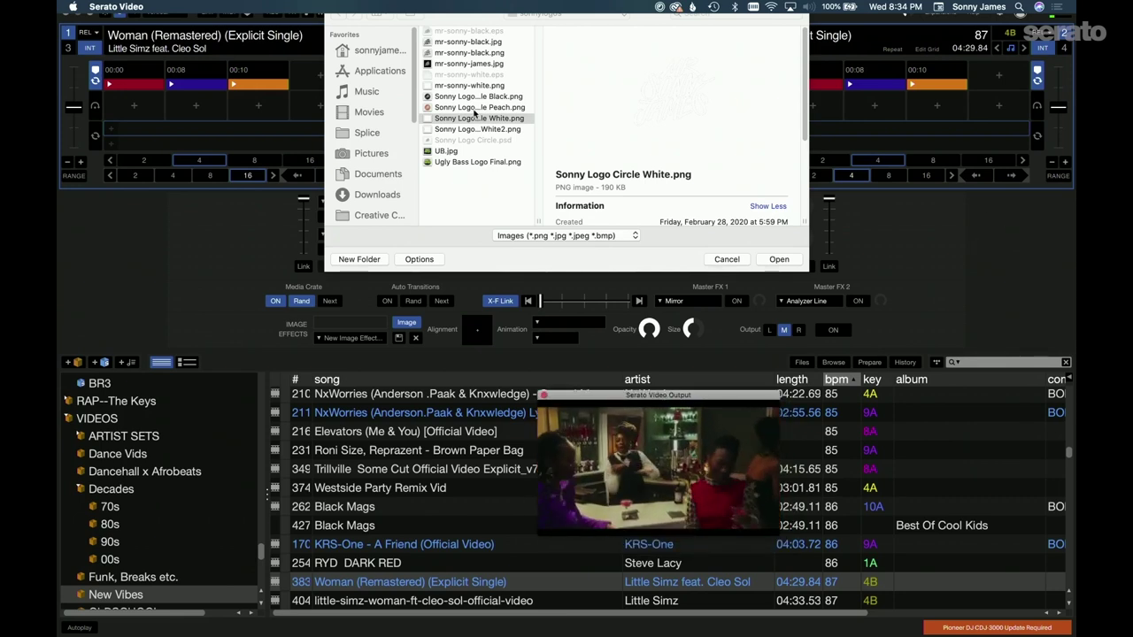
pyautogui.click(474, 119)
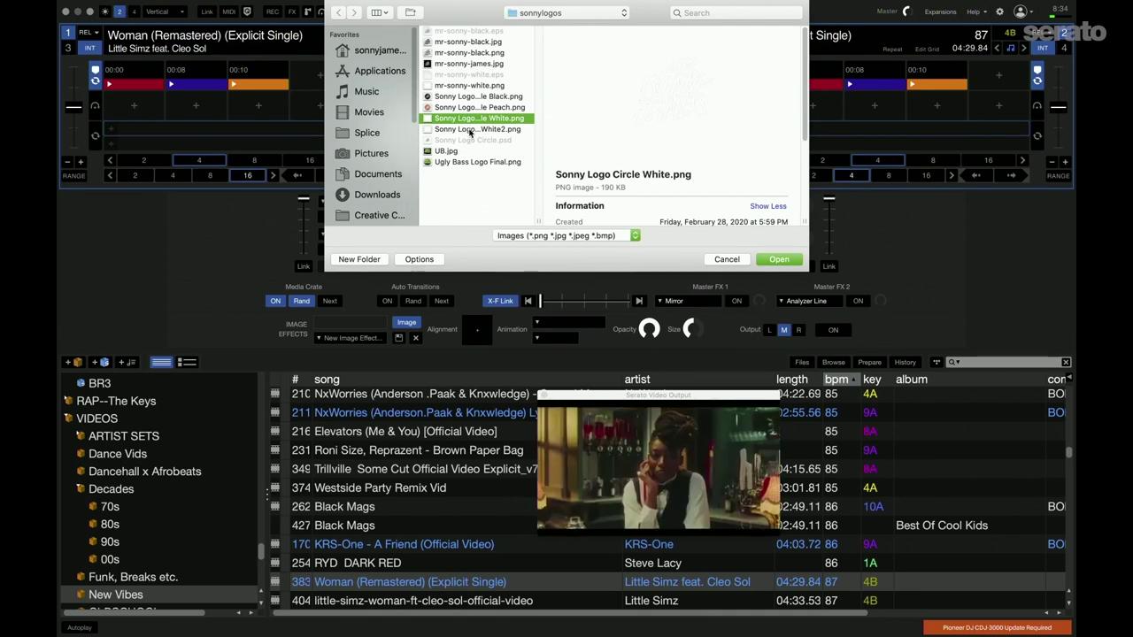
pyautogui.click(793, 262)
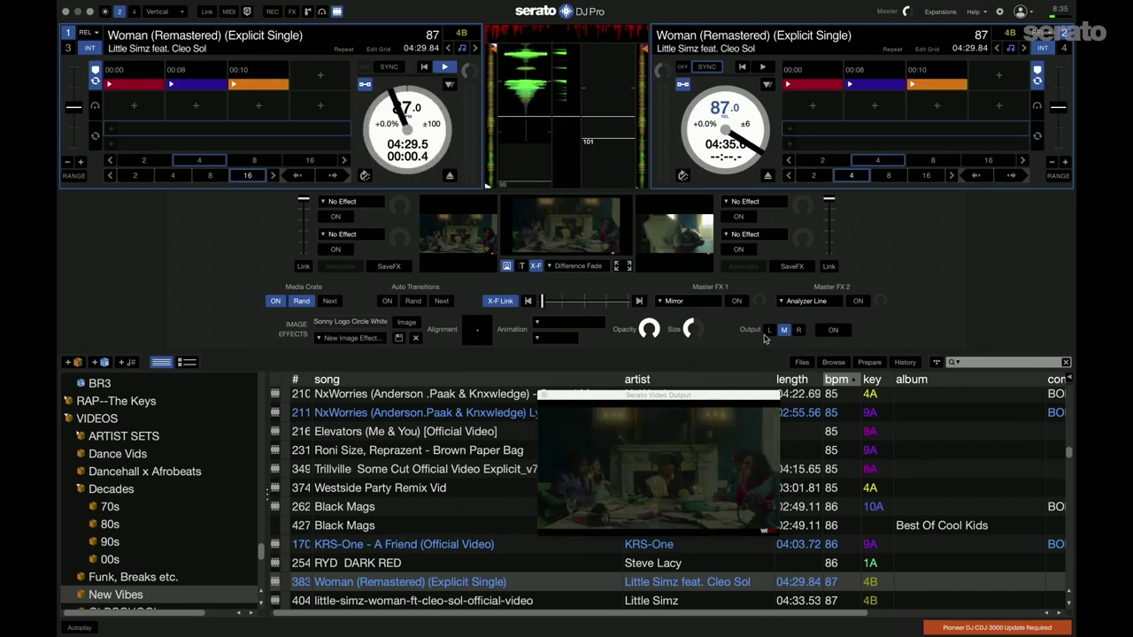
# Turn on the logo overlay and reduce its size and opacity.
pyautogui.click(829, 333)
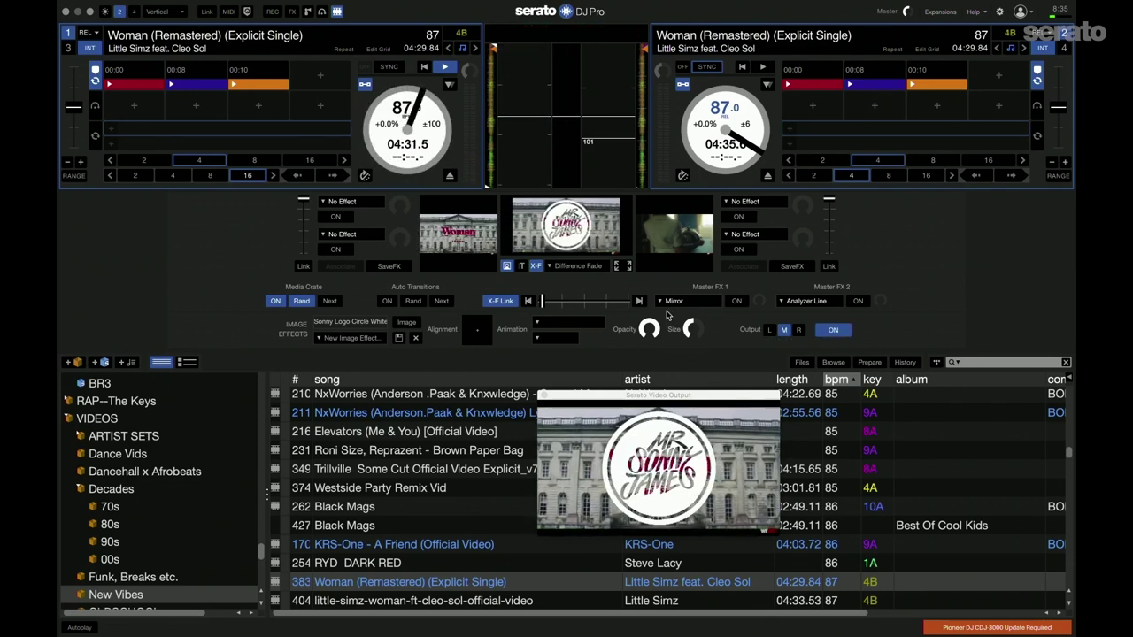
pyautogui.moveTo(688, 329); pyautogui.dragTo(635, 387)
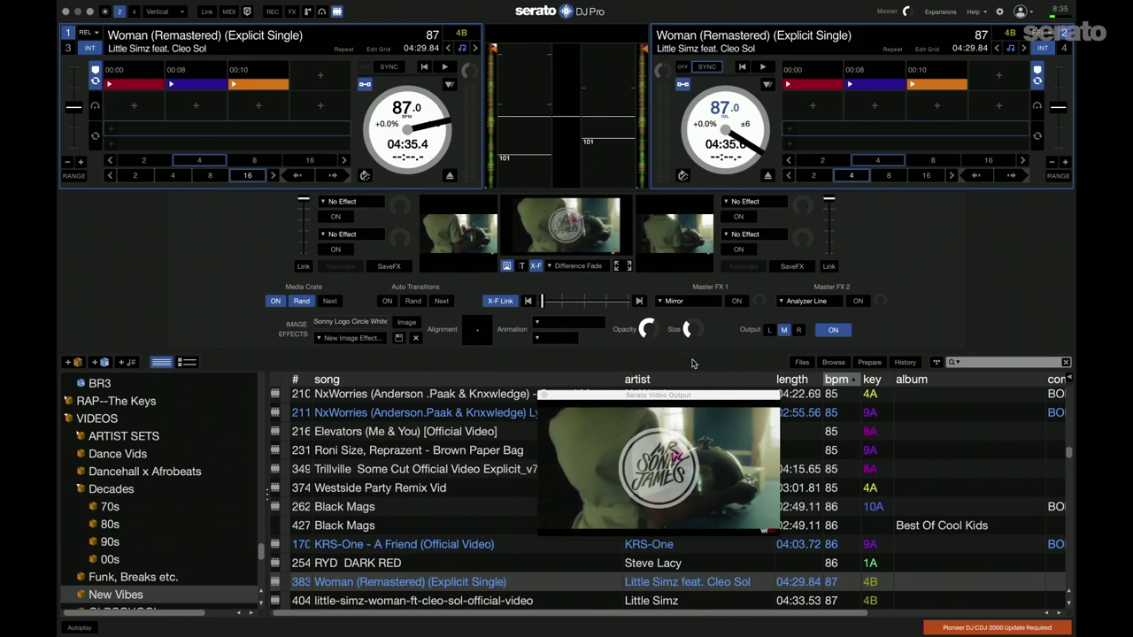
# Find "Passin' Me By (Official Music Video)" by The Pharcyde in the New Vibes crate and load it onto deck 1.
pyautogui.click(423, 563)
pyautogui.press('Down')
pyautogui.press('Down')
pyautogui.press('Down')
pyautogui.press('Down')
pyautogui.press('Down')
pyautogui.press('Down')
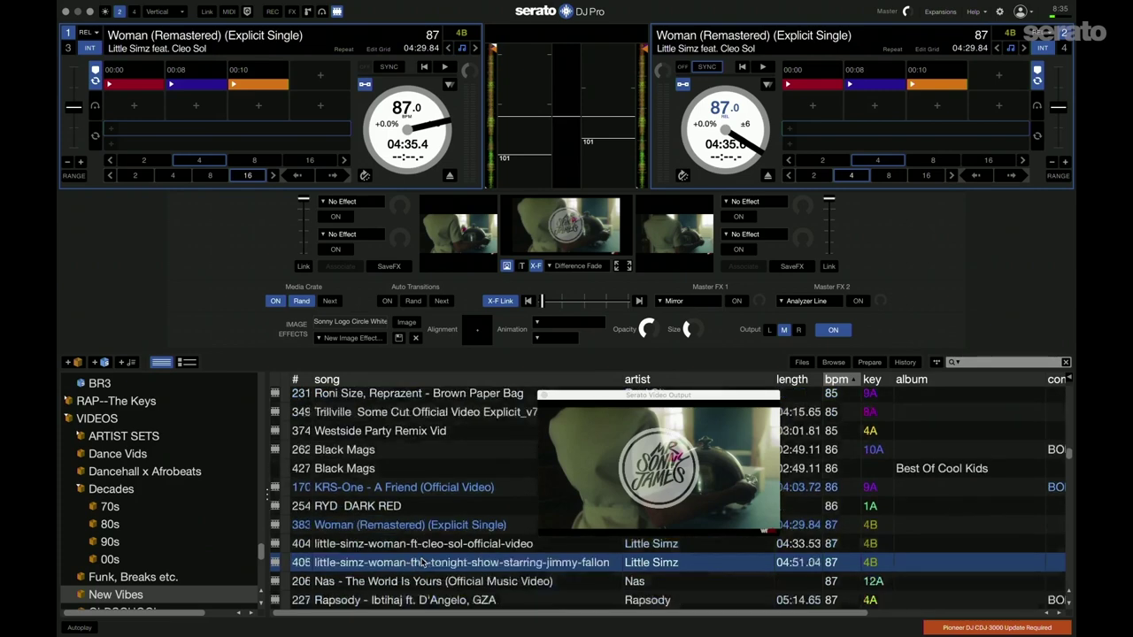
pyautogui.press('Up')
pyautogui.press('Down')
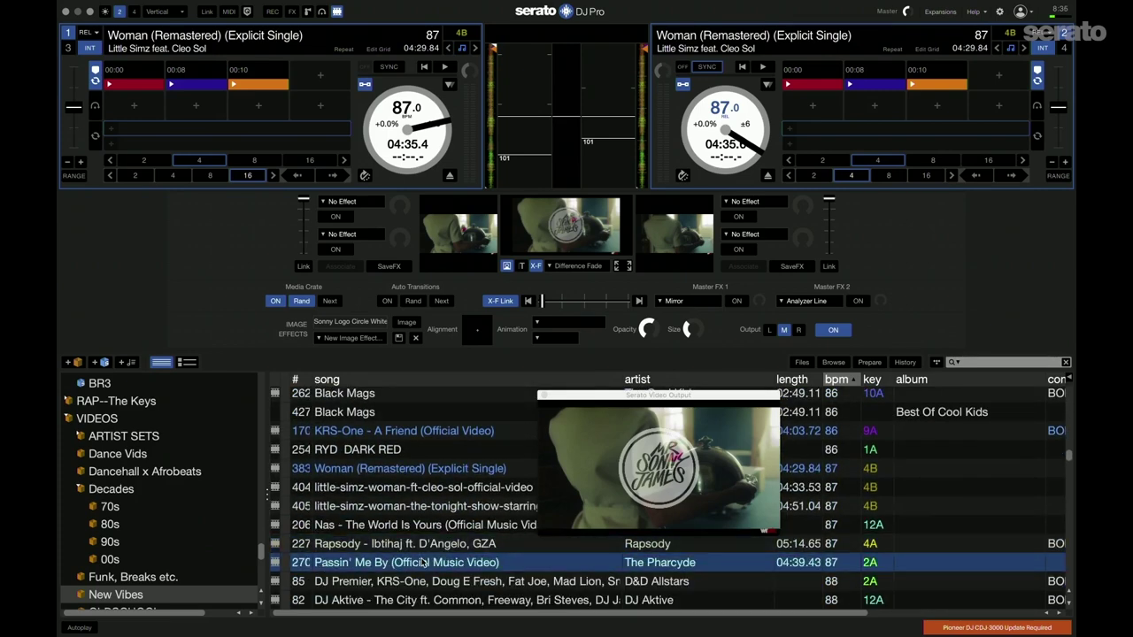
pyautogui.hotkey('shift', 'Left')
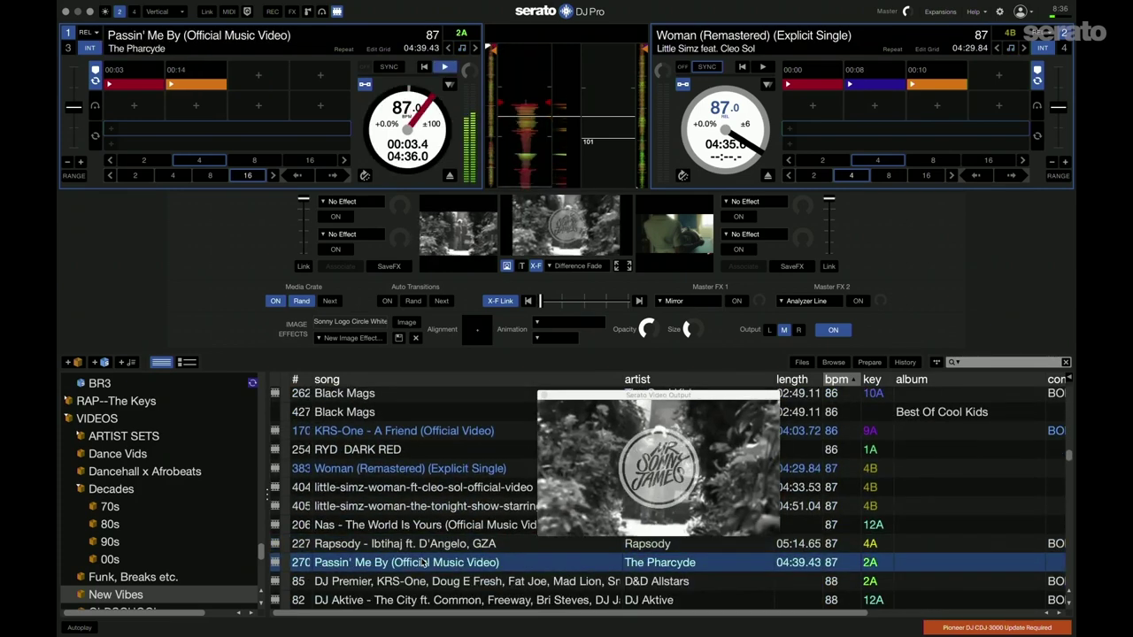
# Animate the logo overlay with Scroll Right-Left at Slow speed and preview the video output full screen.
pyautogui.click(631, 493)
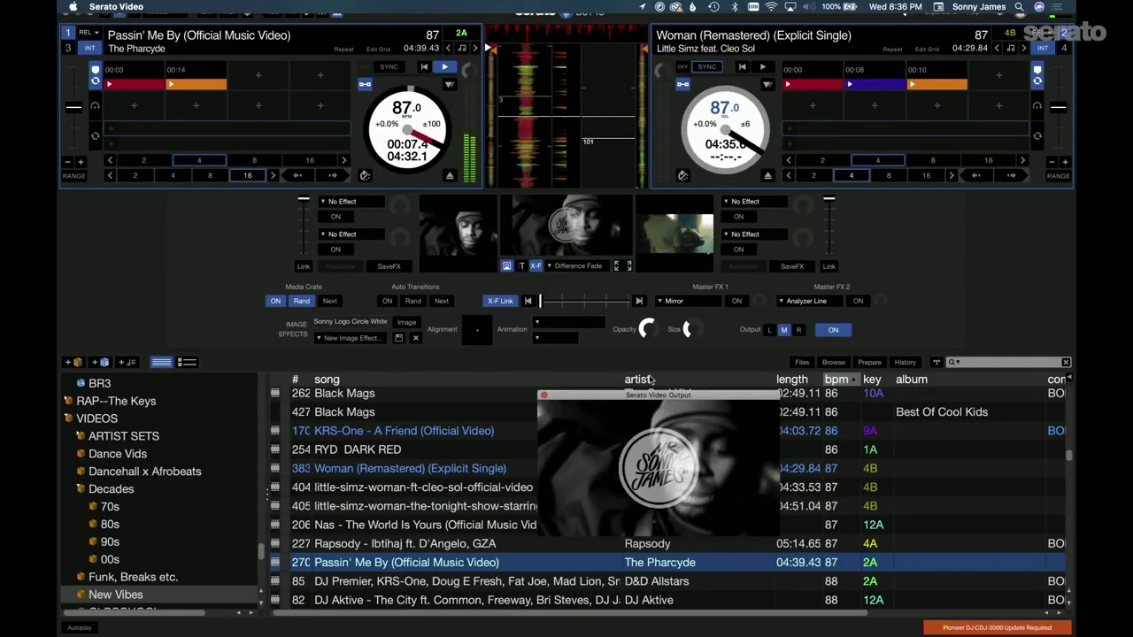
pyautogui.click(559, 330)
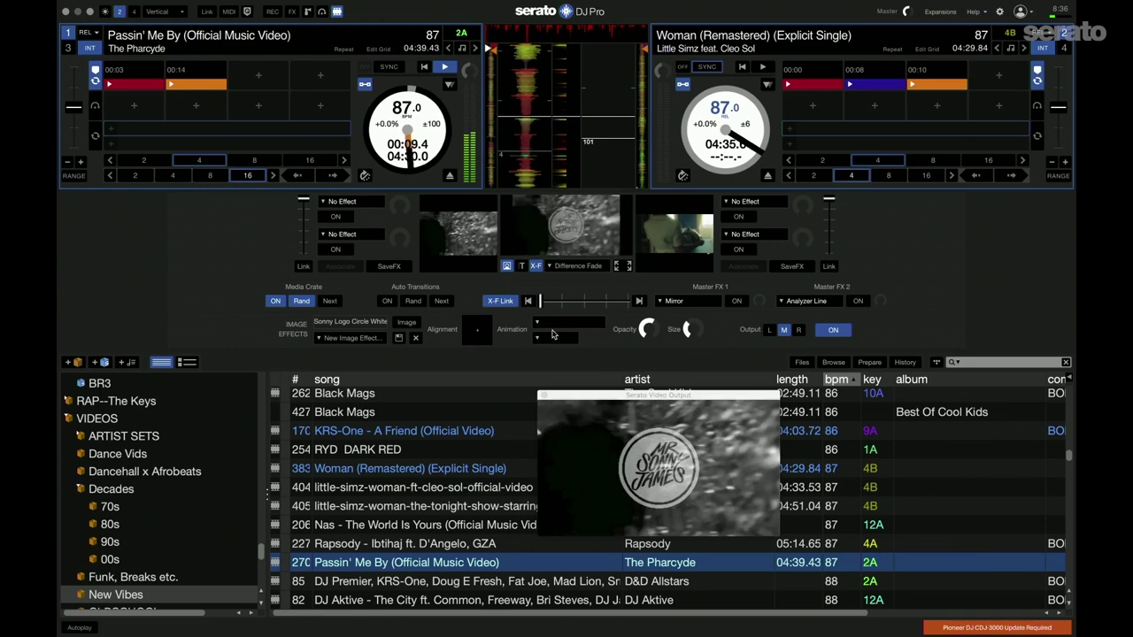
pyautogui.click(570, 322)
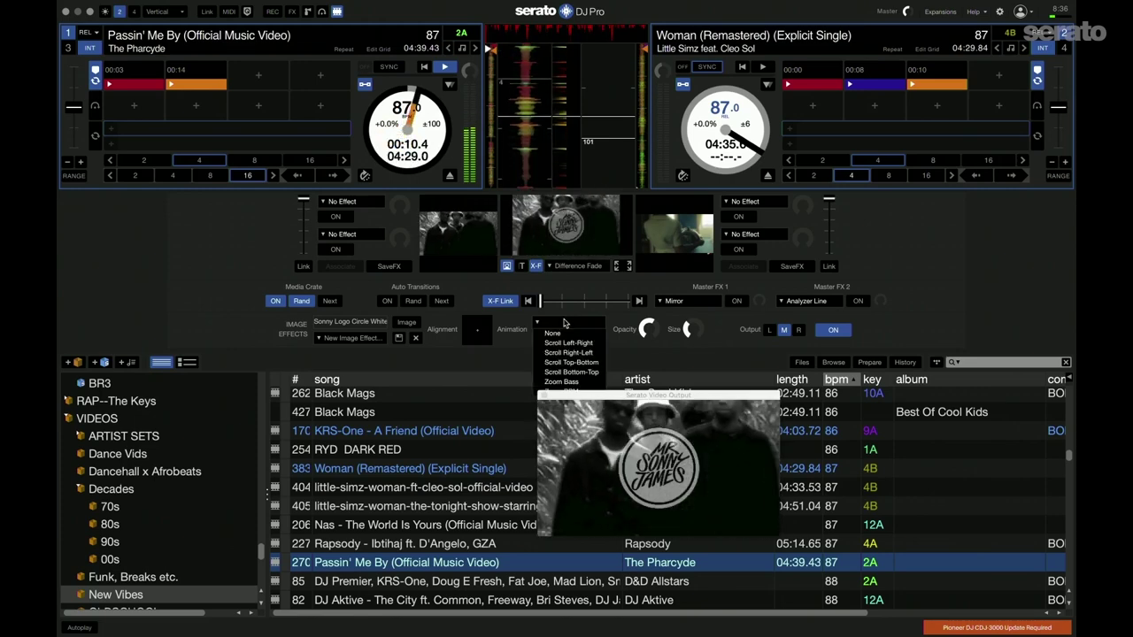
pyautogui.click(571, 352)
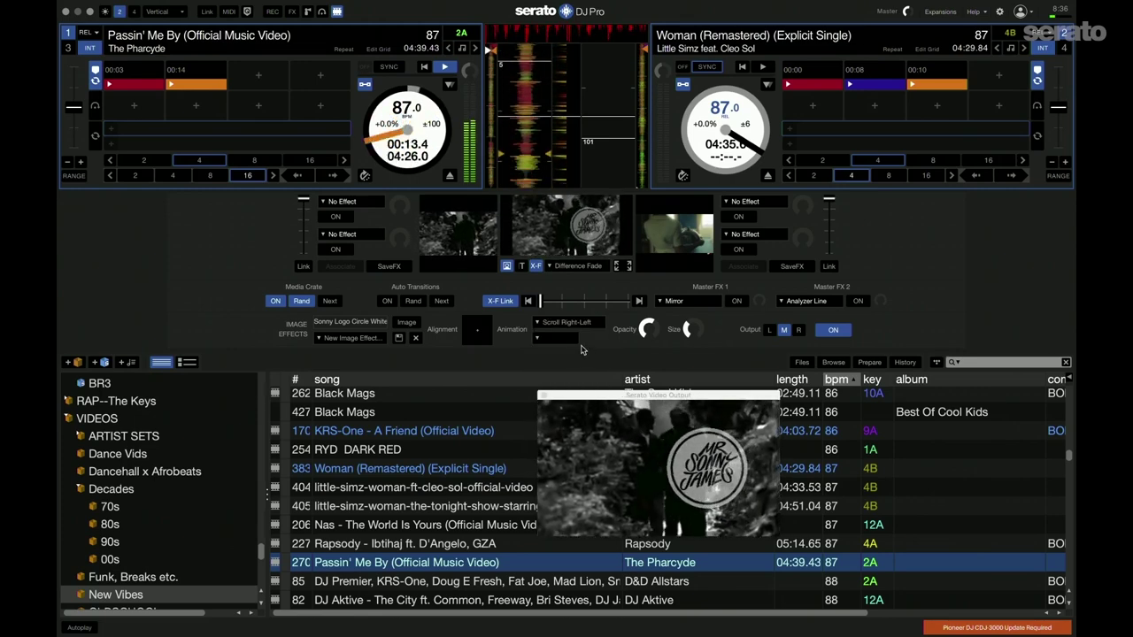
pyautogui.click(538, 337)
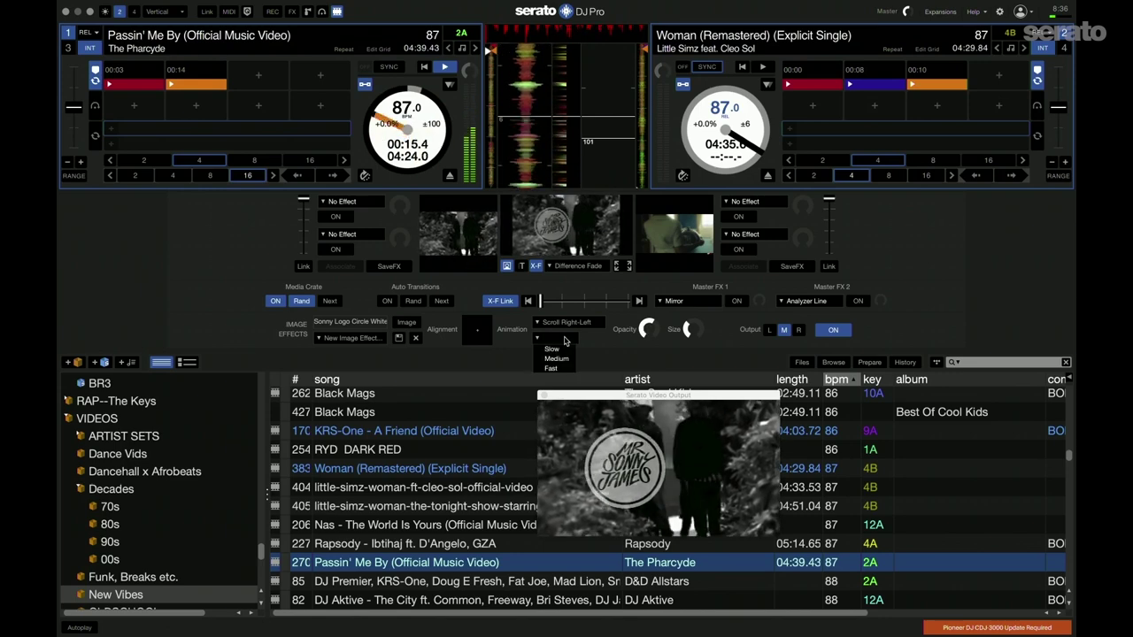
pyautogui.click(557, 354)
pyautogui.doubleClick(755, 392)
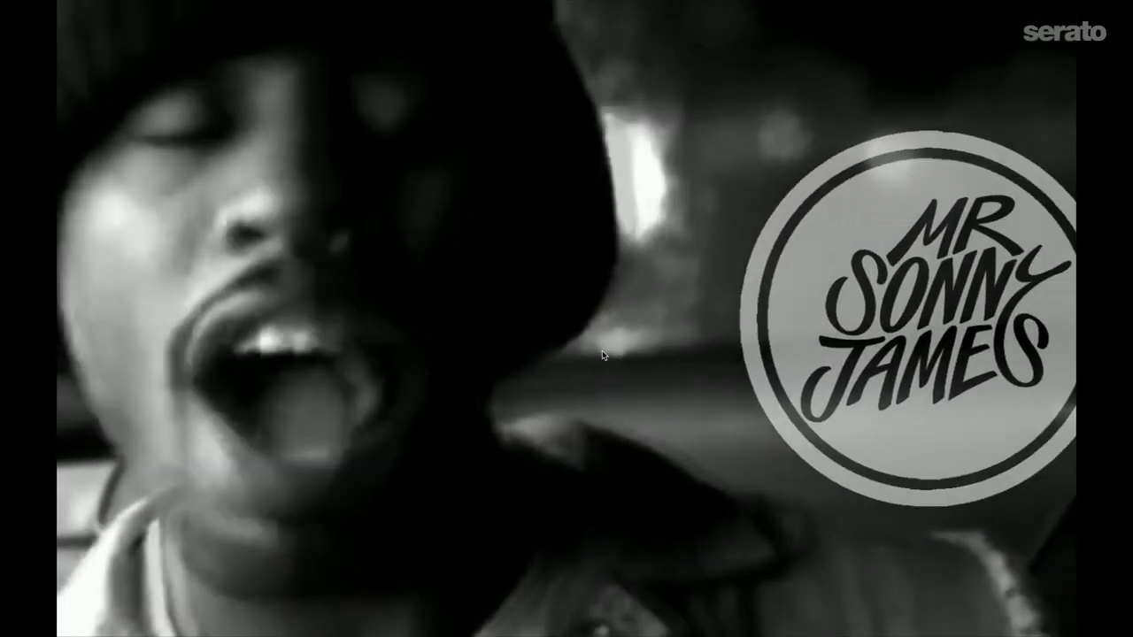
pyautogui.doubleClick(601, 356)
# Move the video output window away from the overlay settings and turn off the logo overlay.
pyautogui.moveTo(708, 399); pyautogui.dragTo(763, 383)
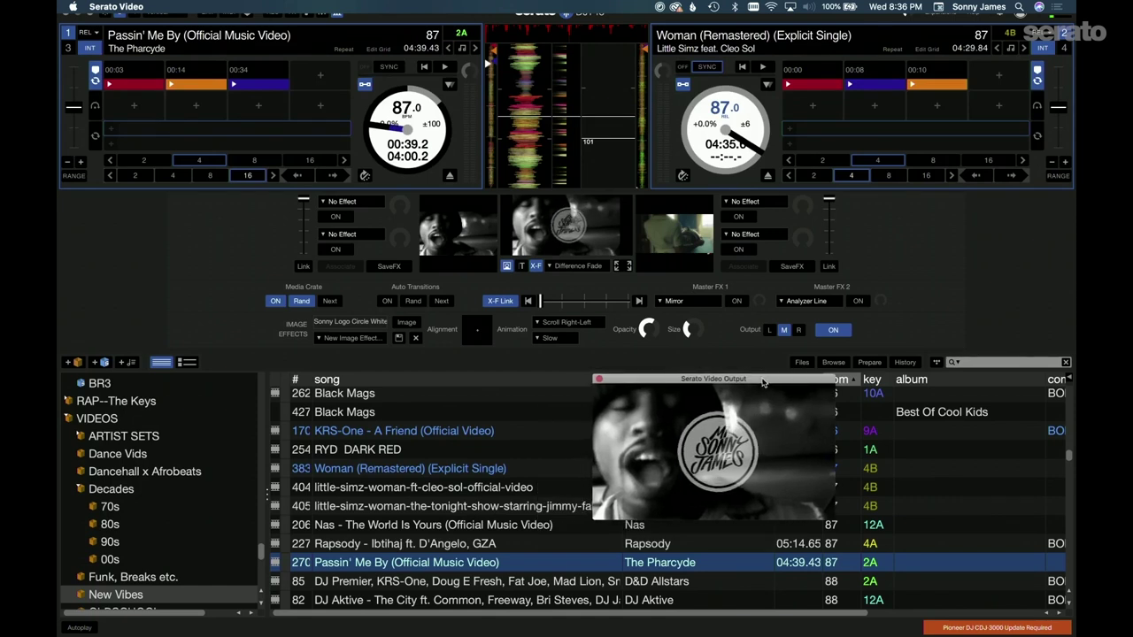
pyautogui.click(830, 334)
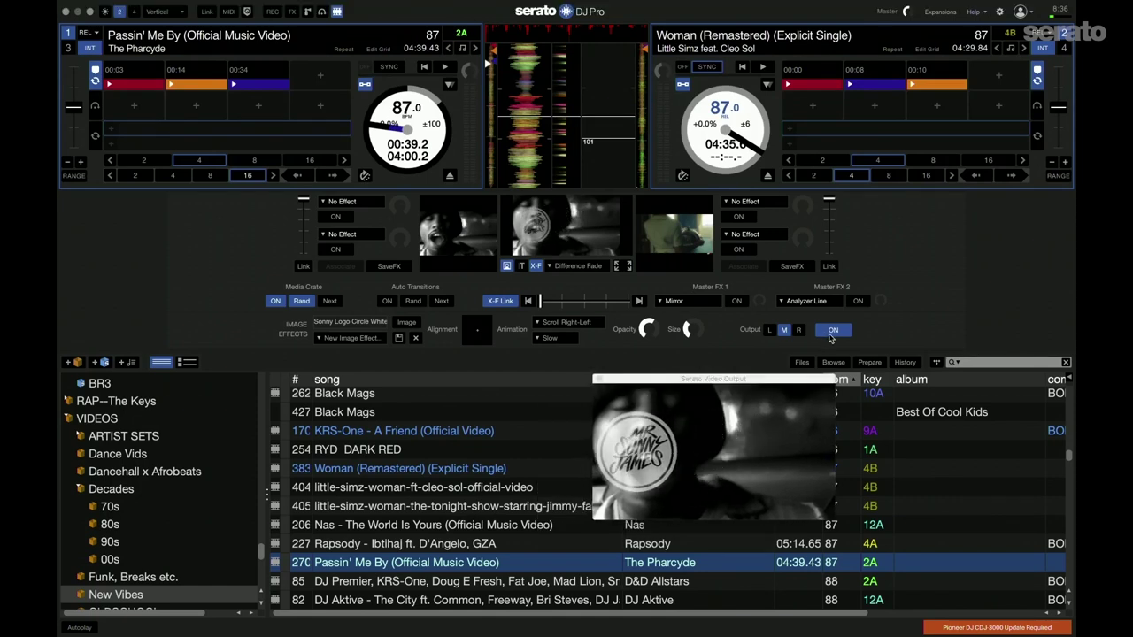
pyautogui.click(829, 331)
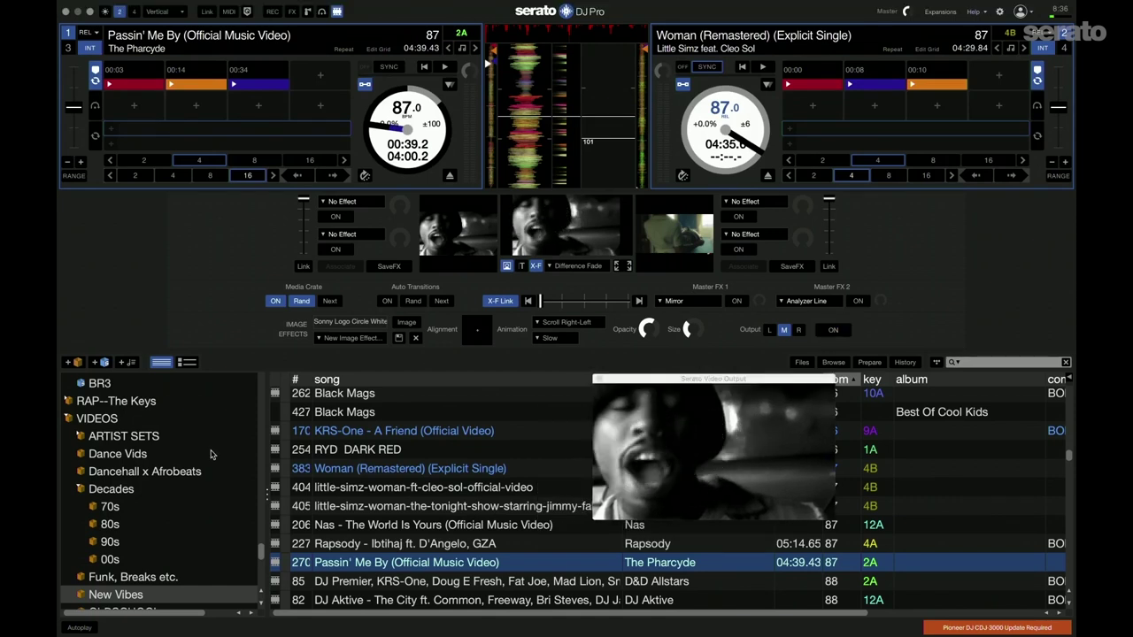
# Show the Media collection, move the video output window clear of the track list, and widen the song column.
pyautogui.scroll(15, 212, 453)
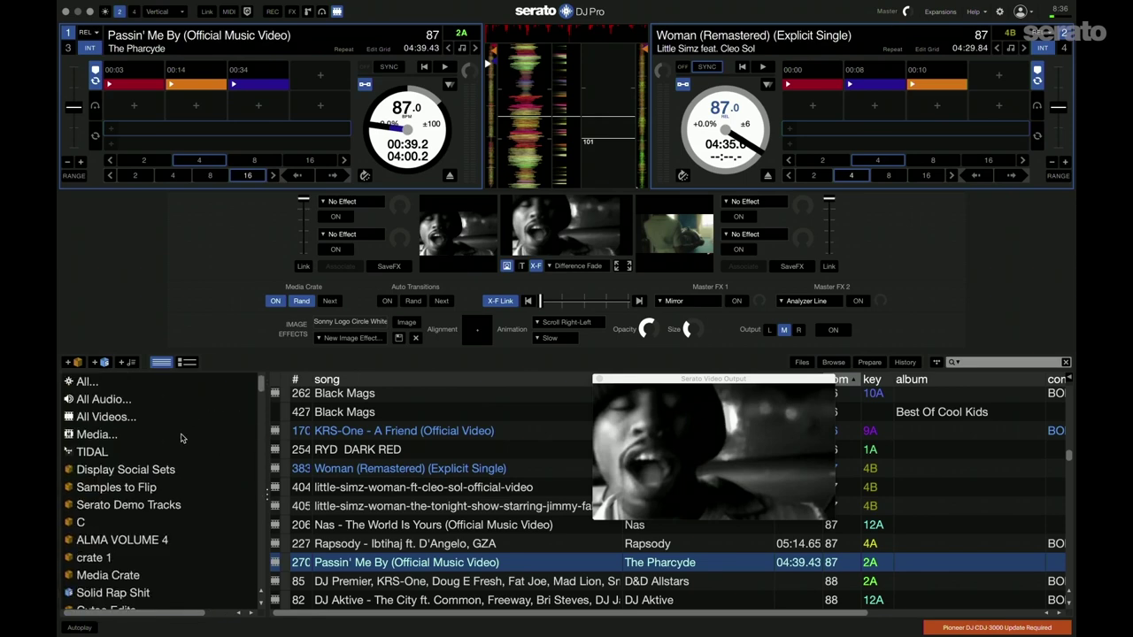
pyautogui.click(182, 436)
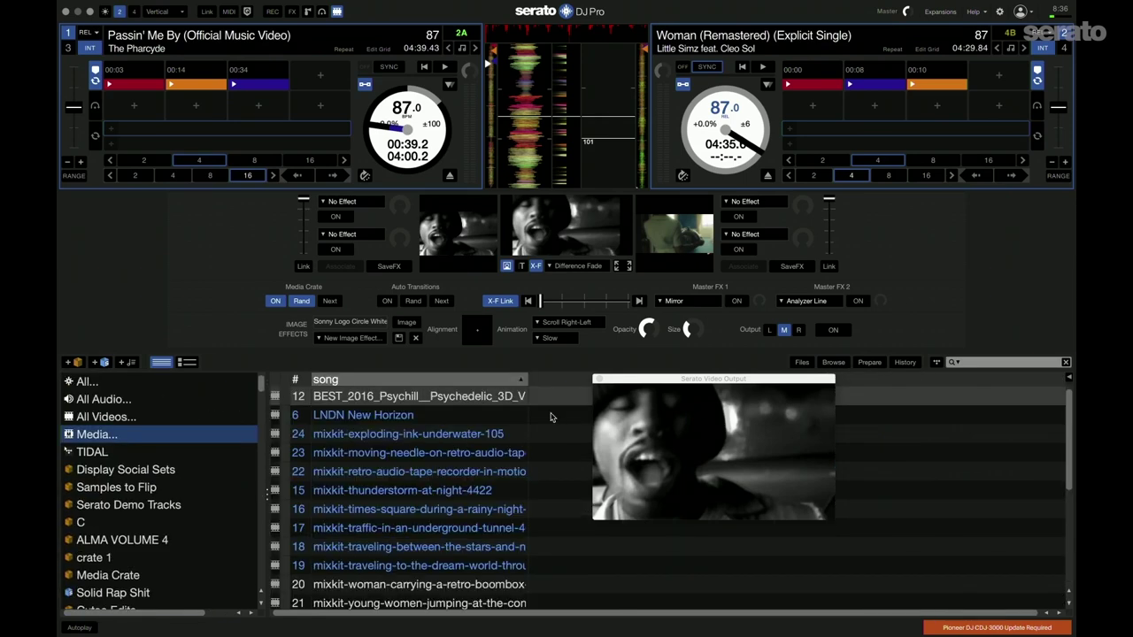
pyautogui.moveTo(637, 383); pyautogui.dragTo(757, 135)
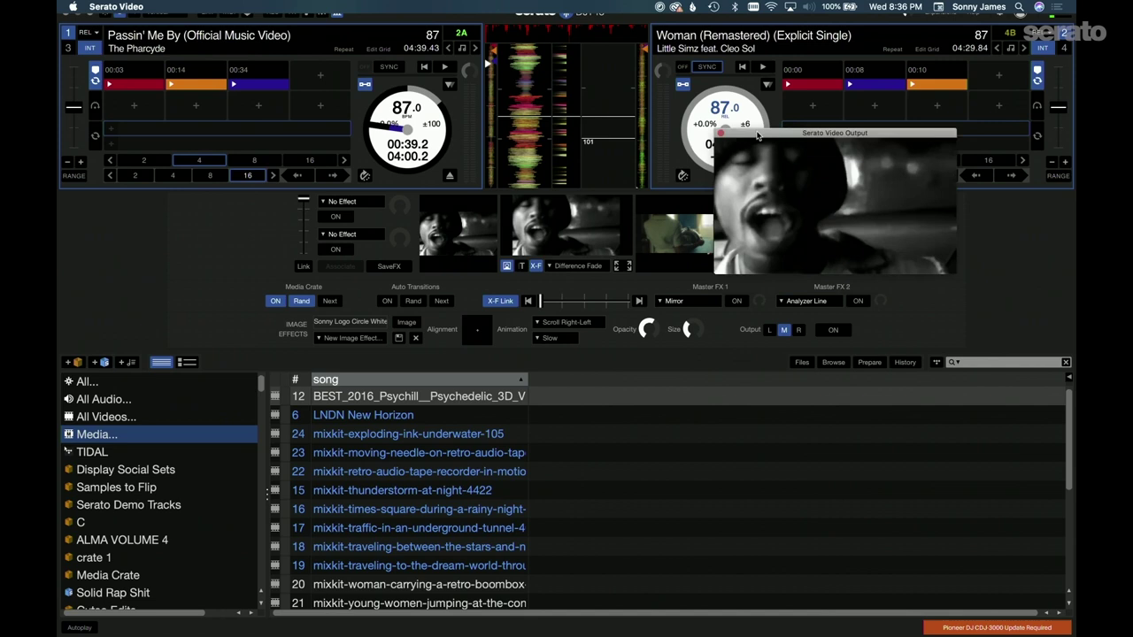
pyautogui.click(529, 381)
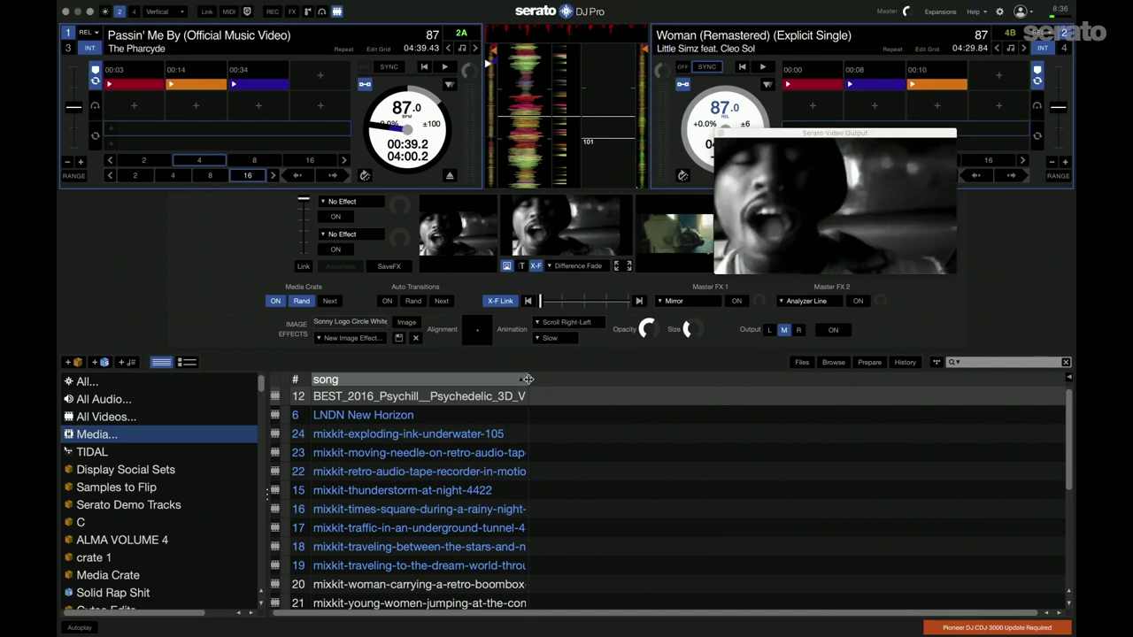
pyautogui.moveTo(528, 379); pyautogui.dragTo(578, 381)
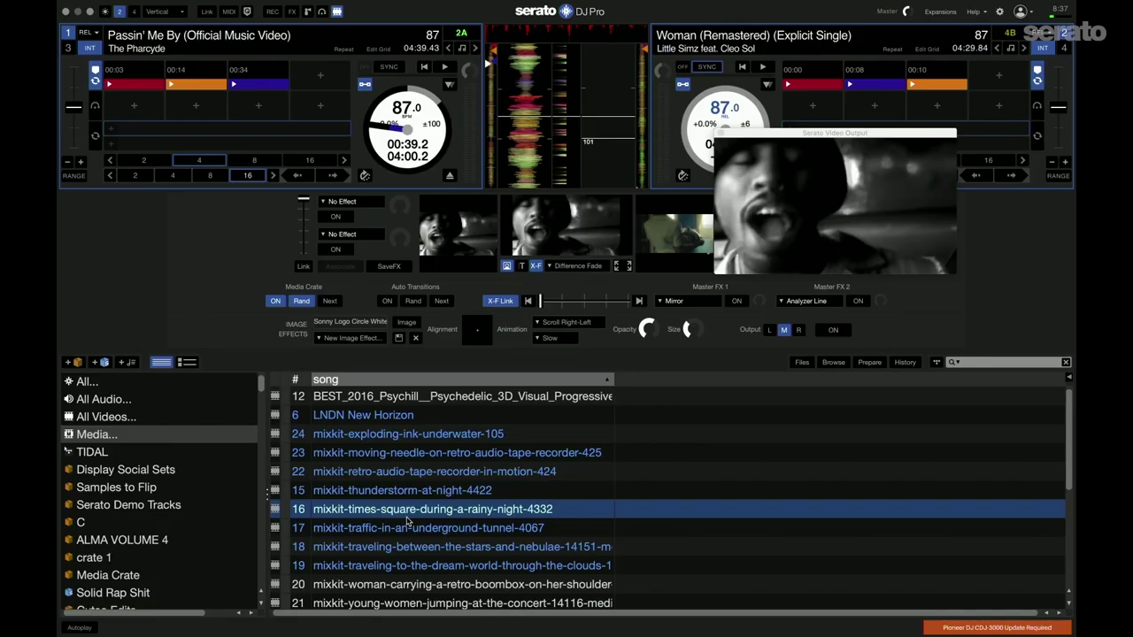
# Look through the mixkit visual clips and load mixkit-exploding-ink-underwater-105 onto deck 1.
pyautogui.press('Down')
pyautogui.press('Down')
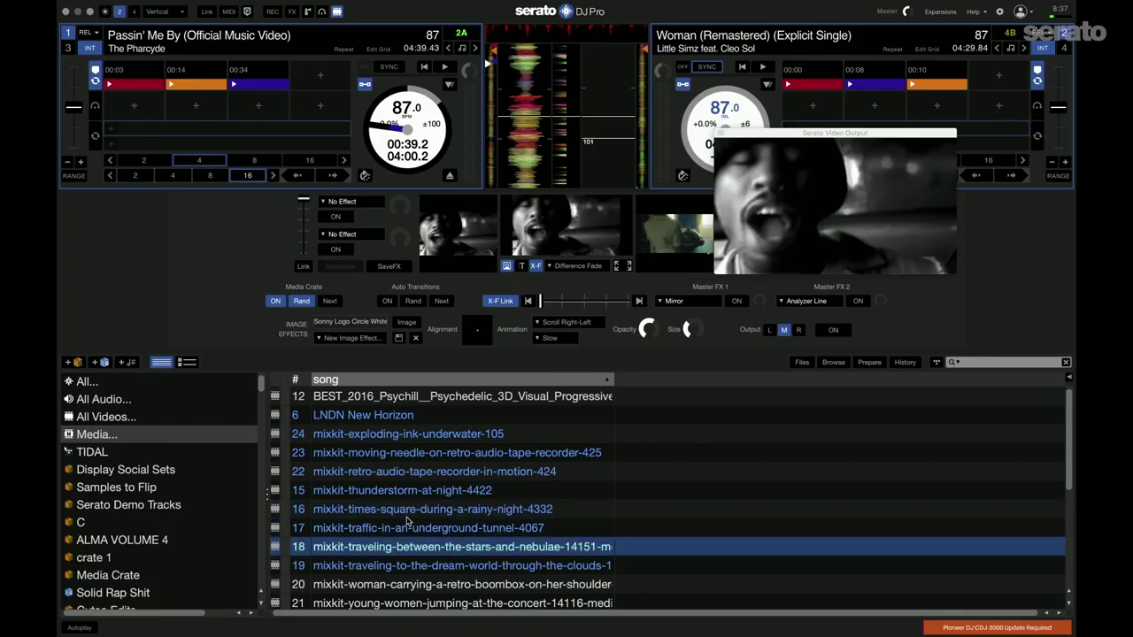
pyautogui.press('Up')
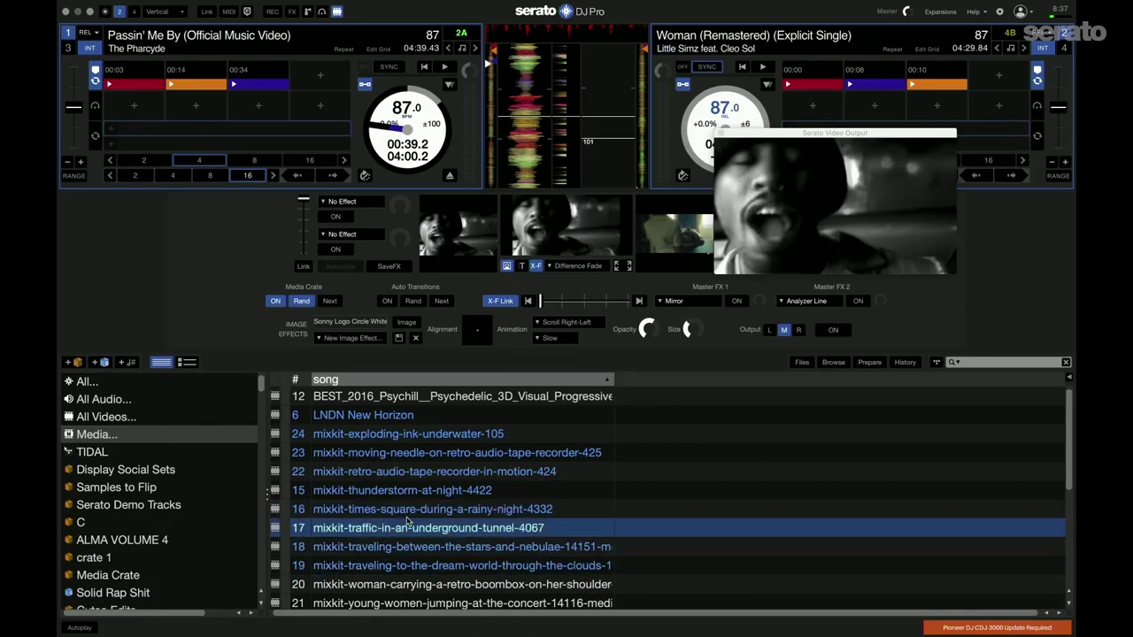
pyautogui.press('Up')
pyautogui.press('Up')
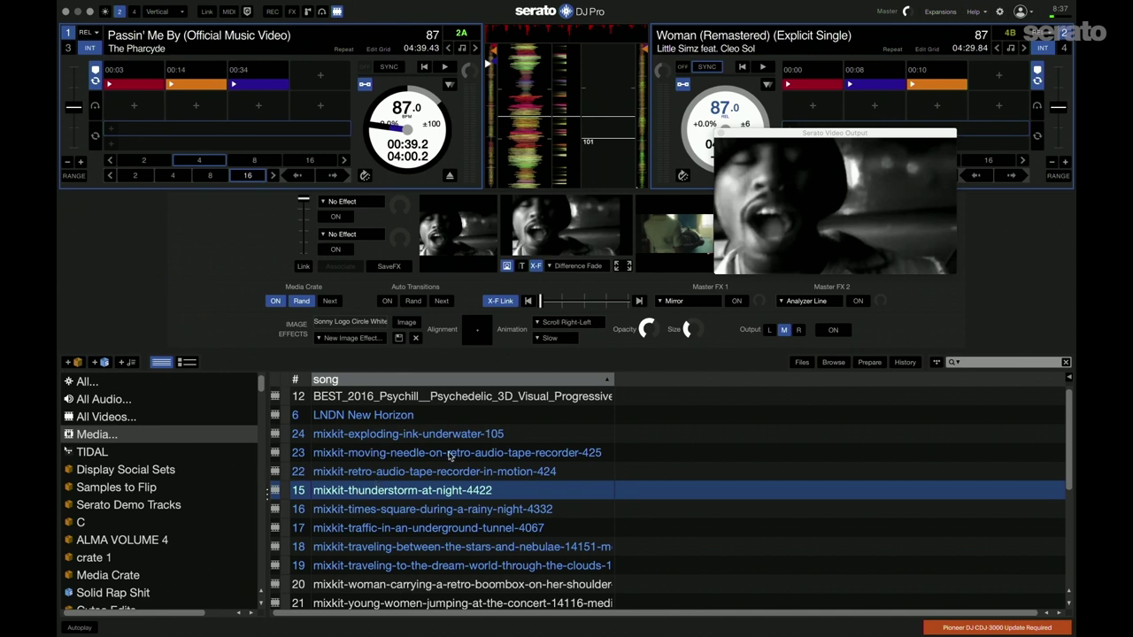
pyautogui.scroll(-1, 451, 457)
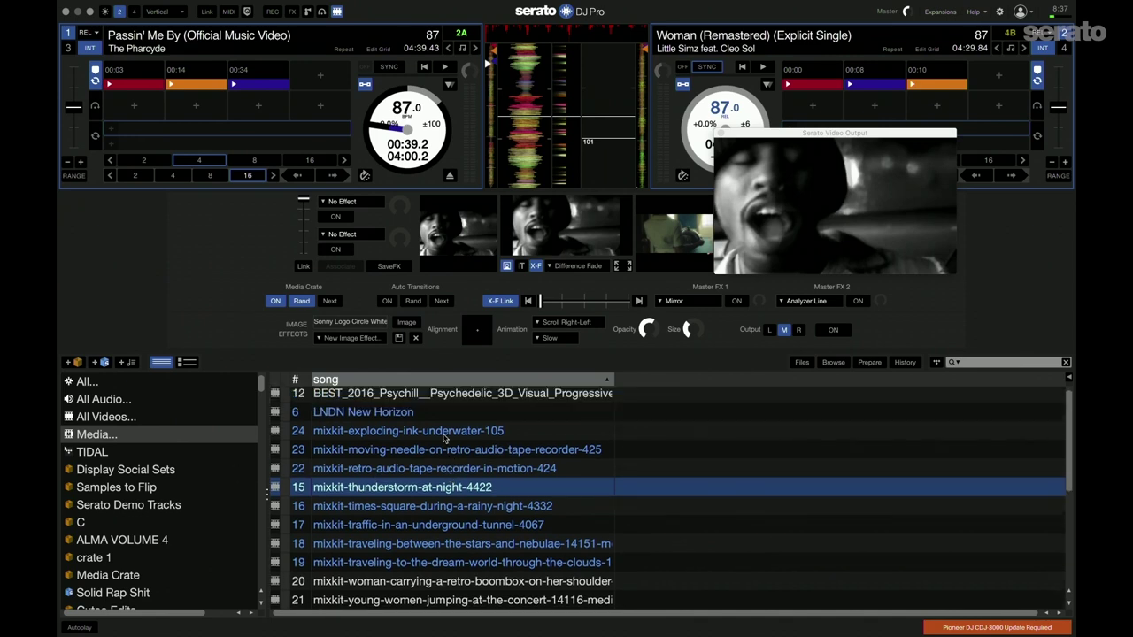
pyautogui.click(403, 447)
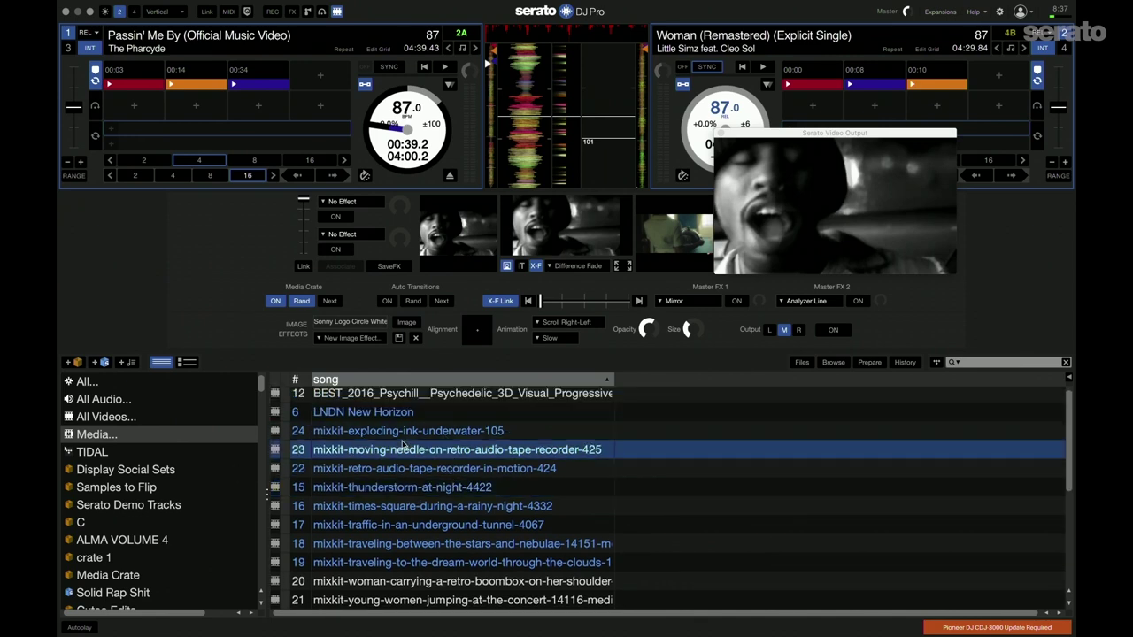
pyautogui.press('Up')
pyautogui.hotkey('shift', 'Left')
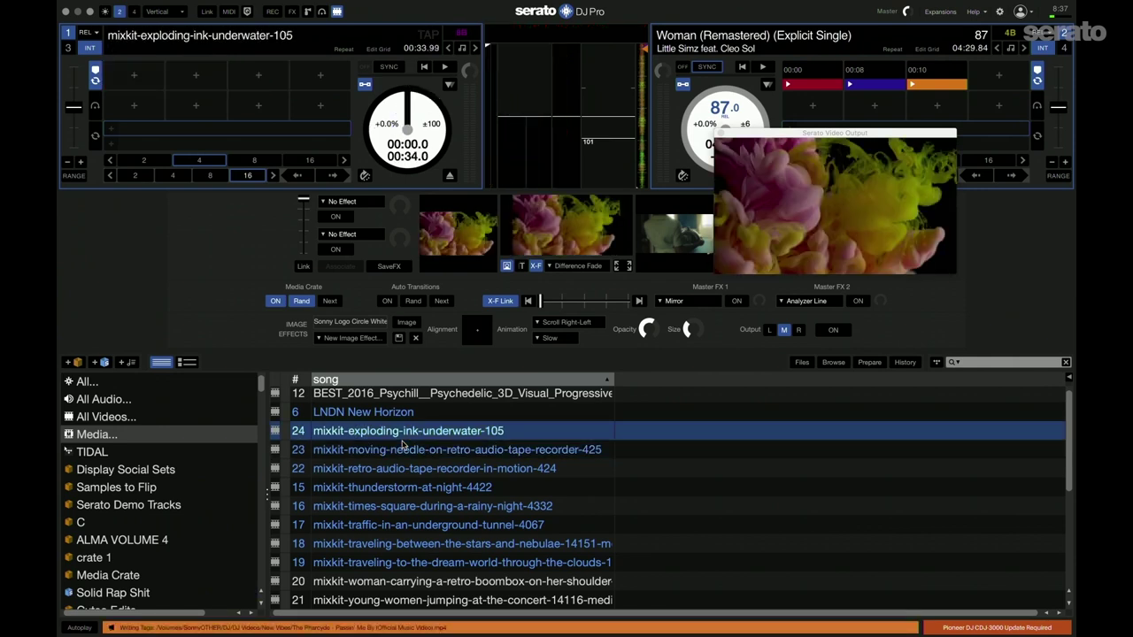
# Play the exploding ink clip and preview it full screen, then return the video output to its window.
pyautogui.press('space')
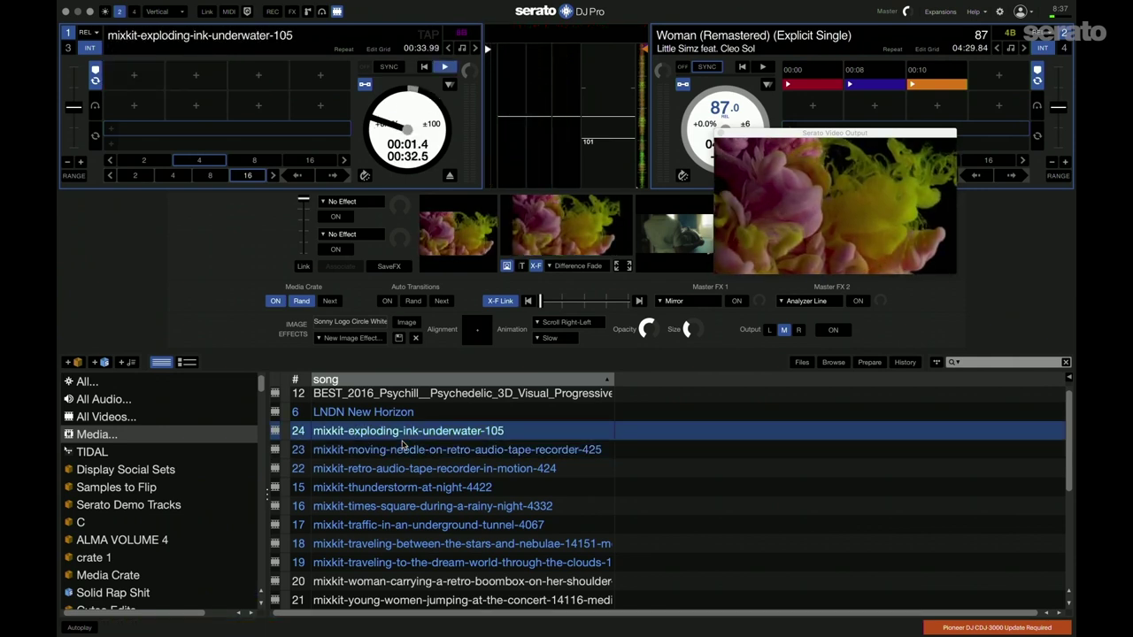
pyautogui.doubleClick(873, 268)
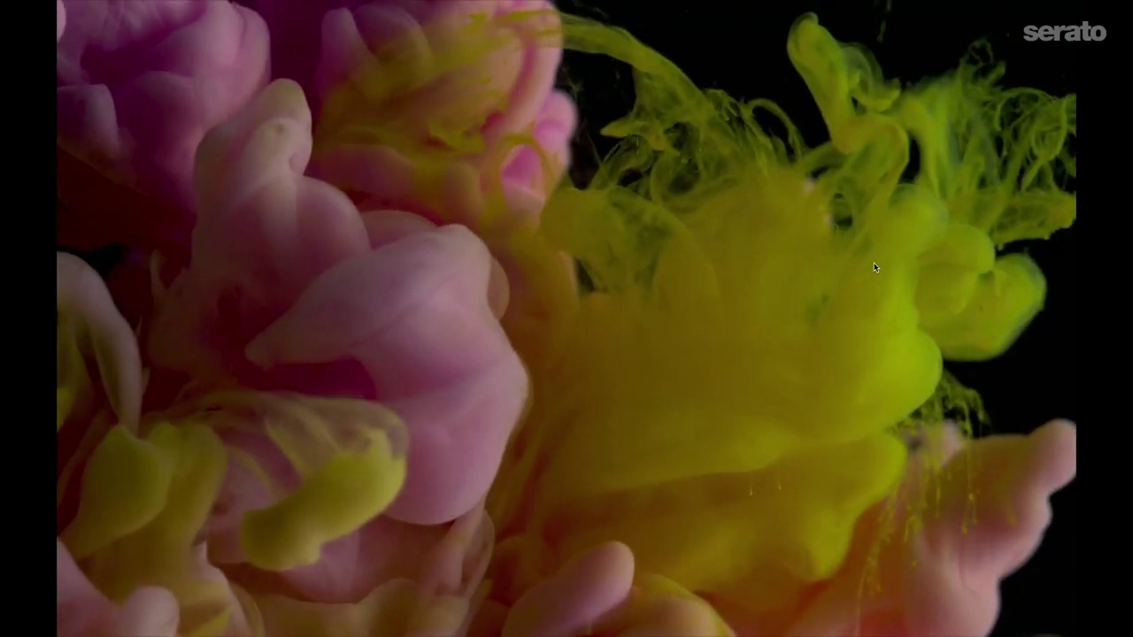
pyautogui.doubleClick(733, 286)
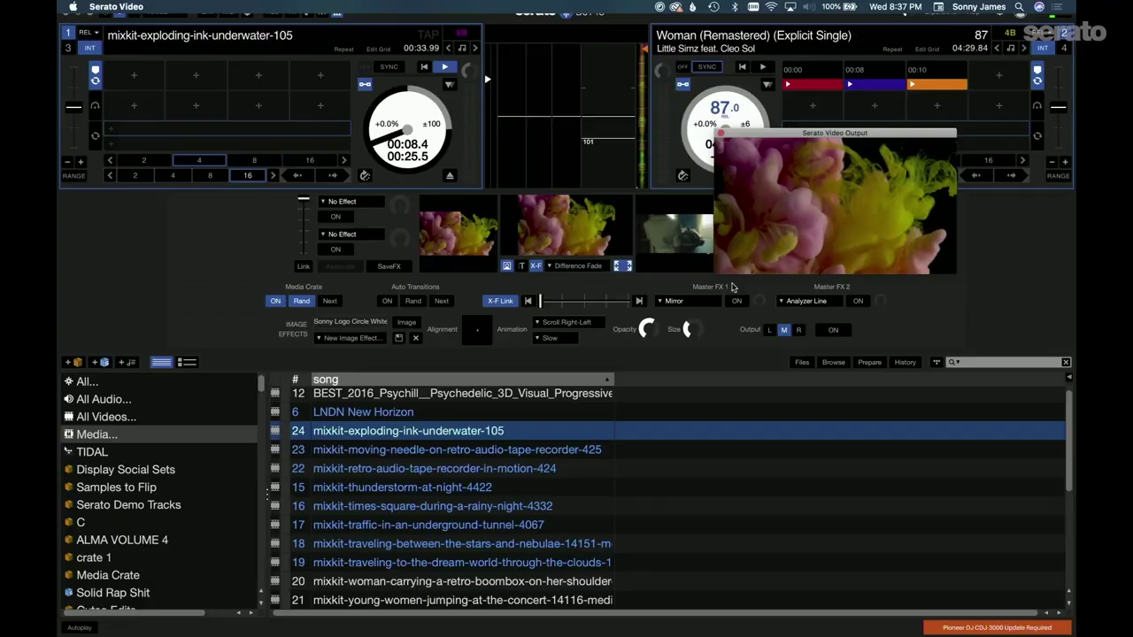
# Load mixkit-moving-needle-on-retro-audio-tape-recorder-425 onto deck 1 and select the mixkit-retro-audio-tape-recorder-in-motion-424 clip in the list.
pyautogui.click(421, 453)
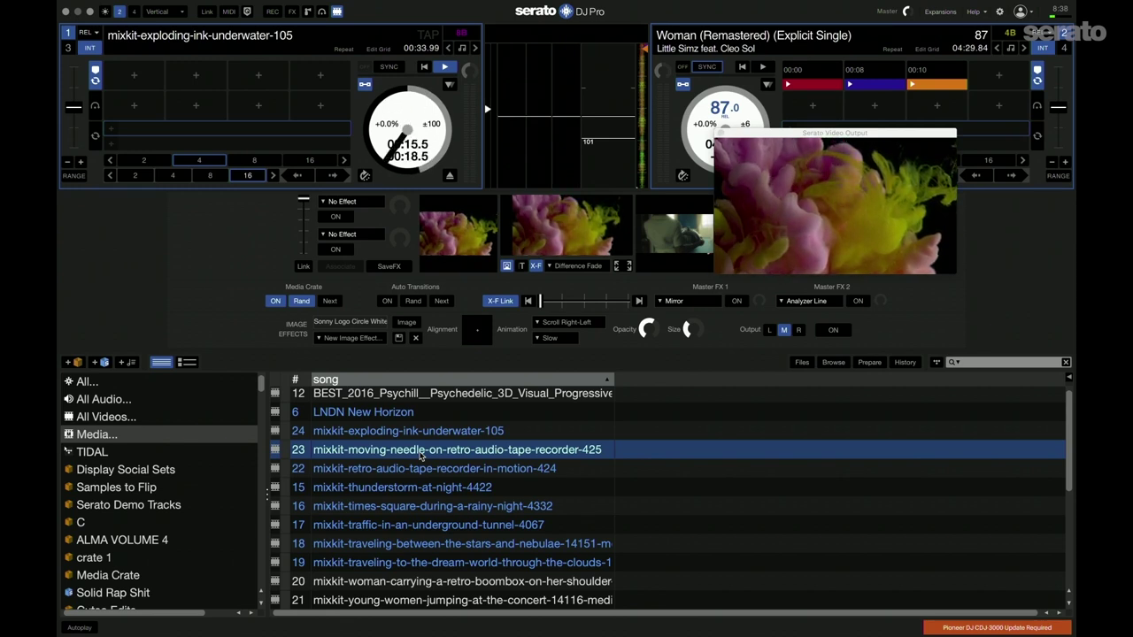
pyautogui.hotkey('shift', 'Left')
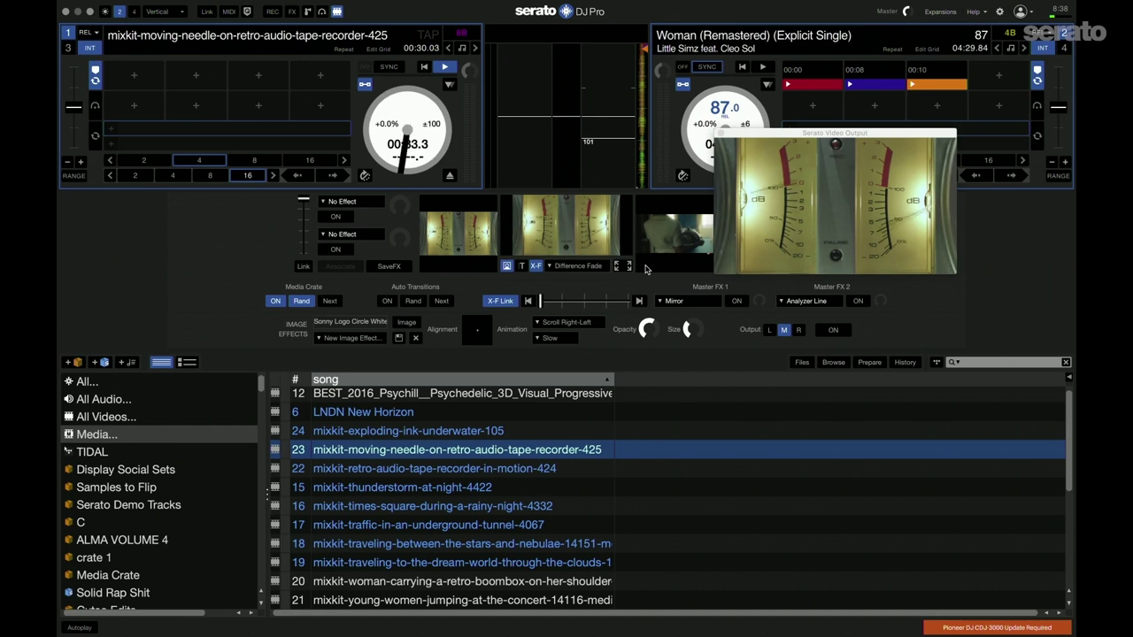
pyautogui.click(469, 468)
pyautogui.press('Down')
pyautogui.click(469, 468)
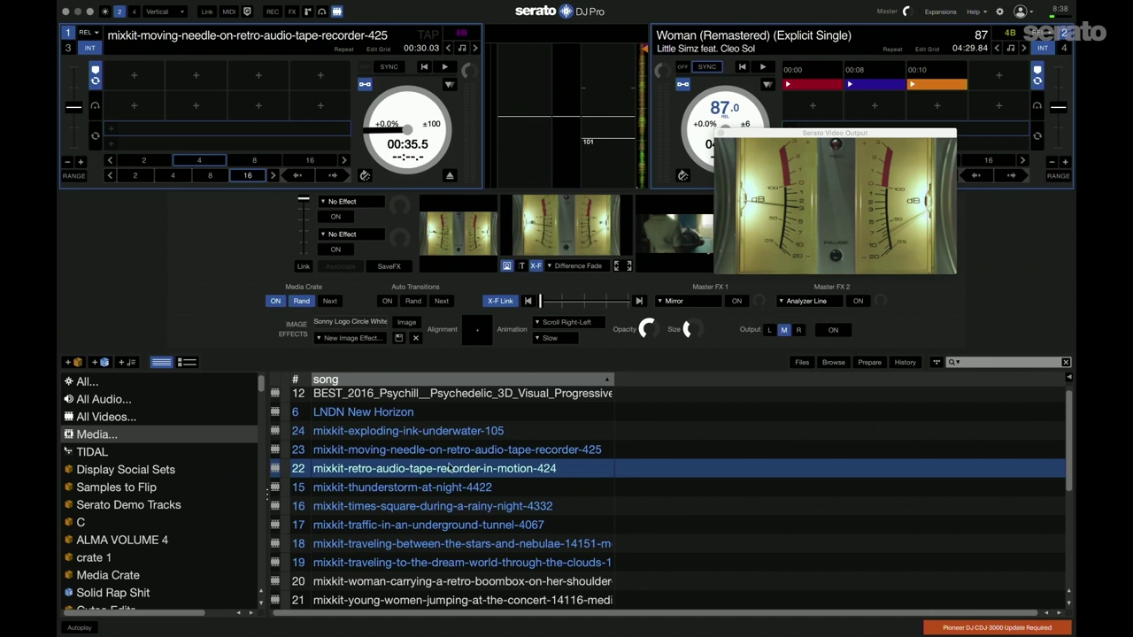
# Find the Flaunt Edwards x J Rocc crate under Edits Galore and open it.
pyautogui.scroll(-10, 202, 512)
pyautogui.scroll(-10, 202, 512)
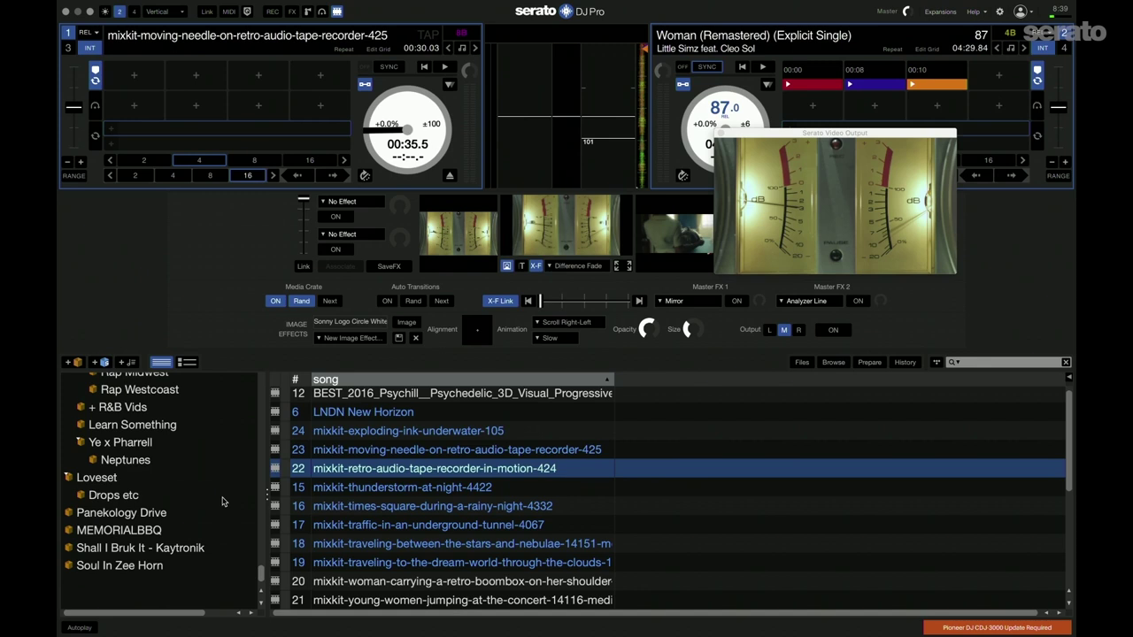
pyautogui.scroll(3, 221, 502)
pyautogui.scroll(15, 221, 501)
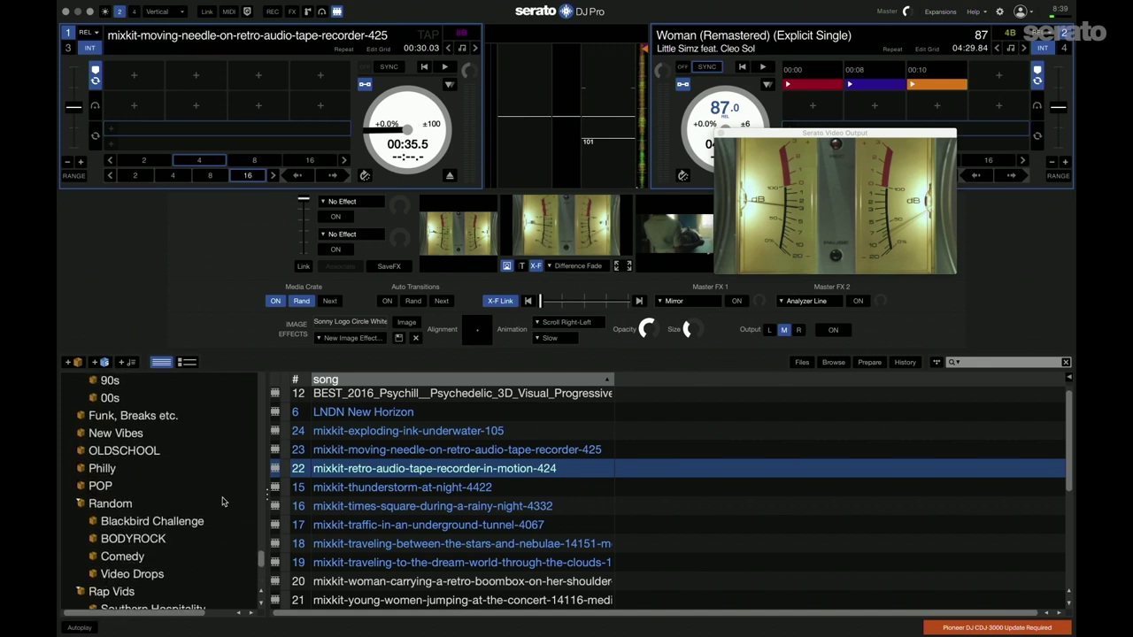
pyautogui.scroll(20, 222, 502)
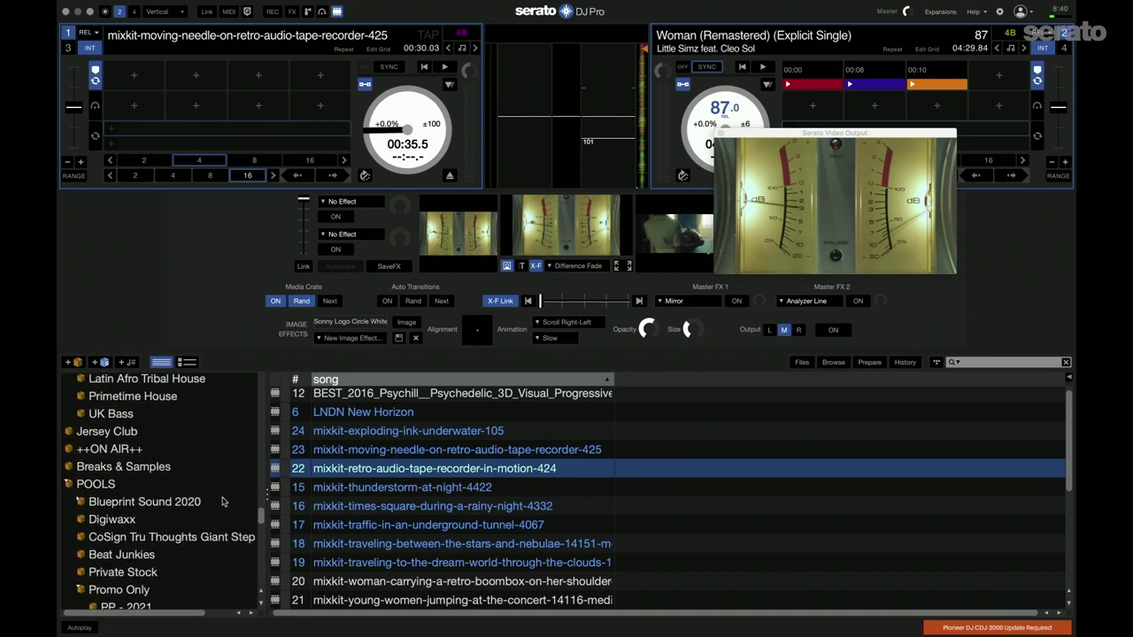
pyautogui.scroll(20, 222, 502)
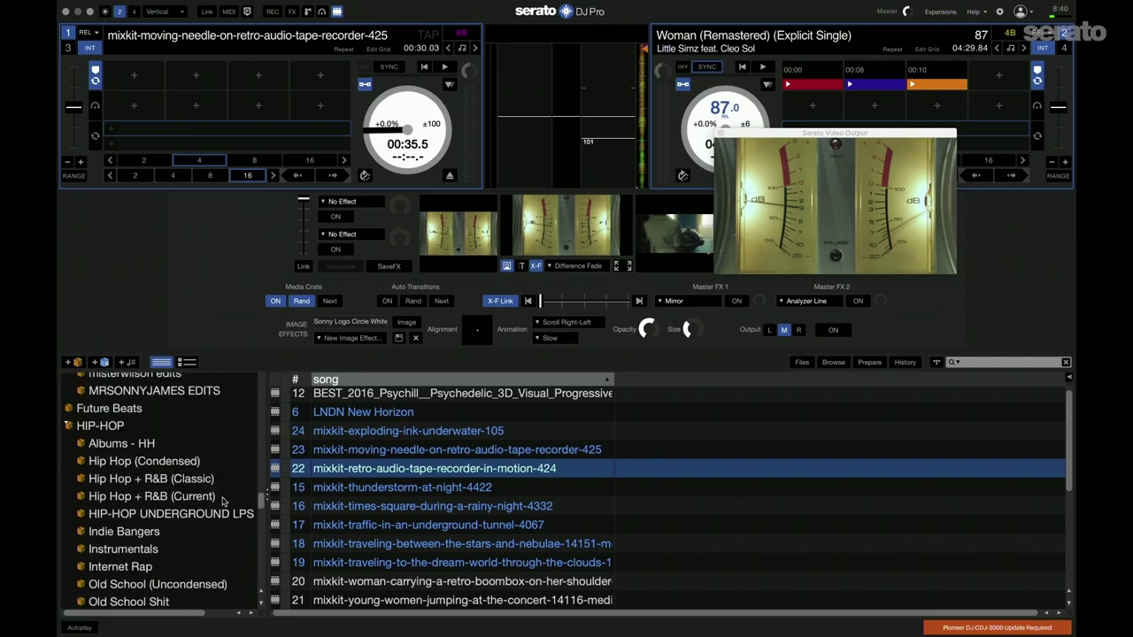
pyautogui.scroll(3, 166, 498)
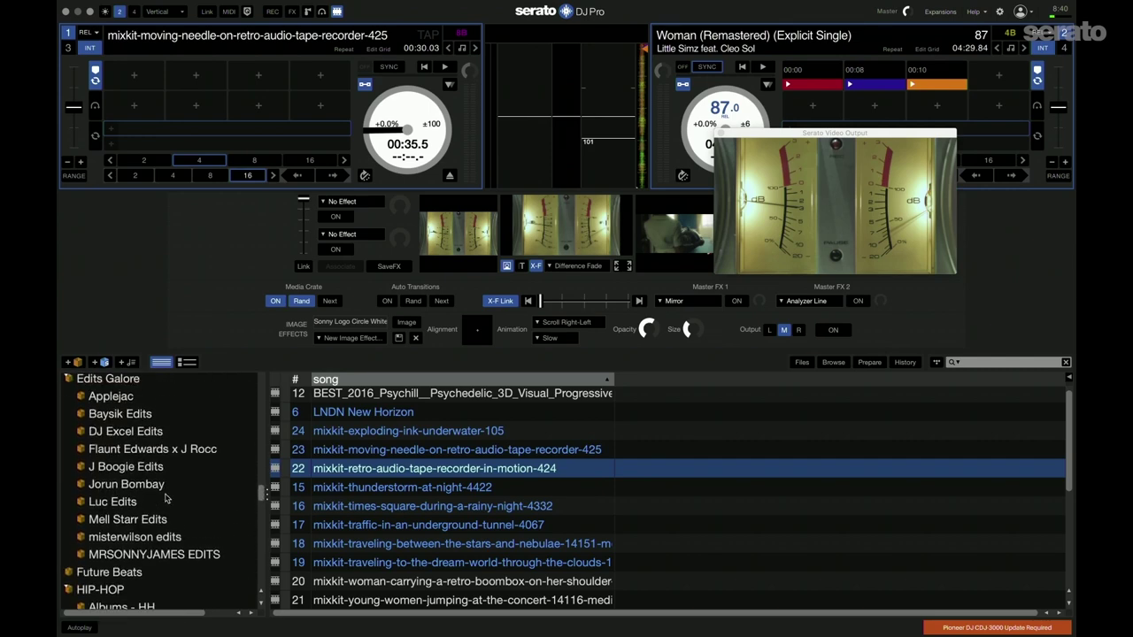
pyautogui.click(133, 481)
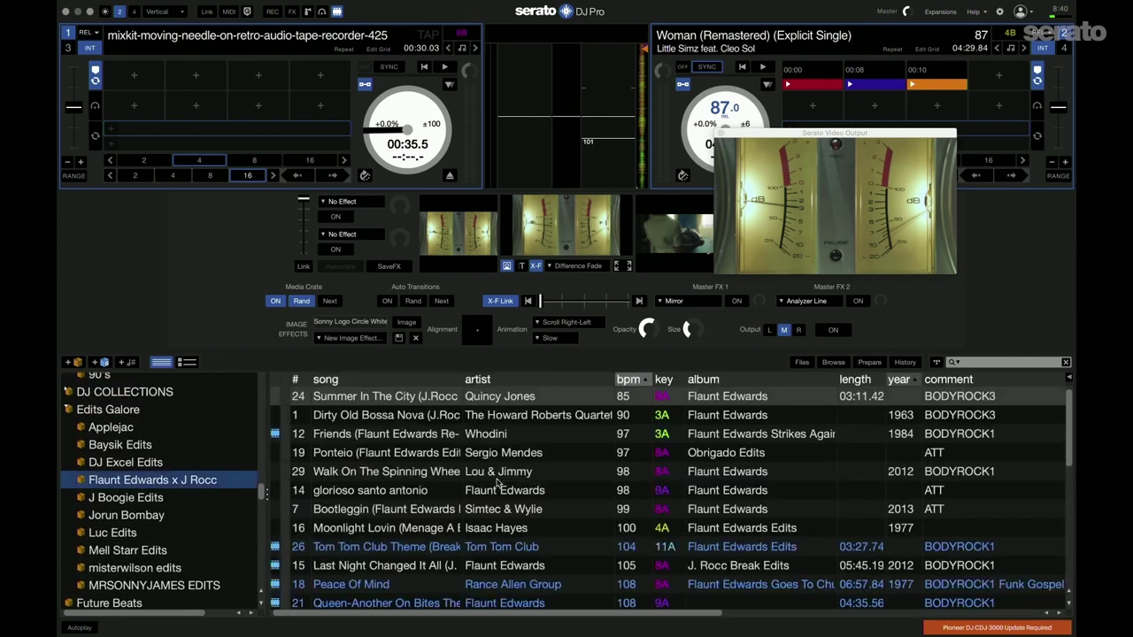
# Load Peace Of Mind by Rance Allen Group onto deck 1 and start playing it.
pyautogui.scroll(-1, 500, 482)
pyautogui.scroll(-1, 449, 504)
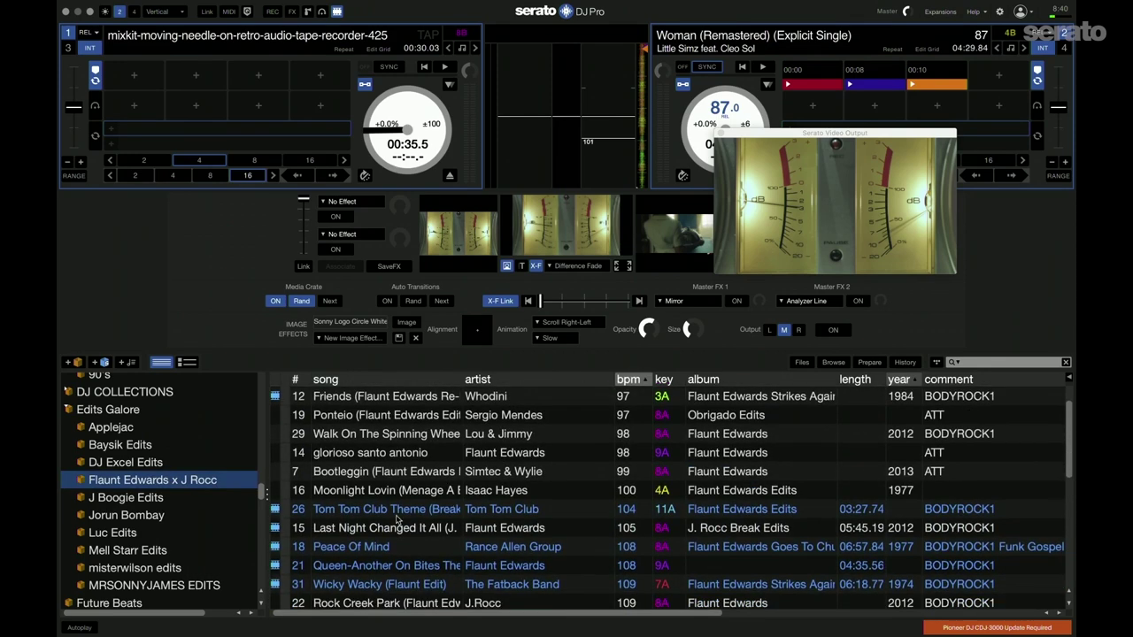
pyautogui.click(370, 544)
pyautogui.hotkey('shift', 'Left')
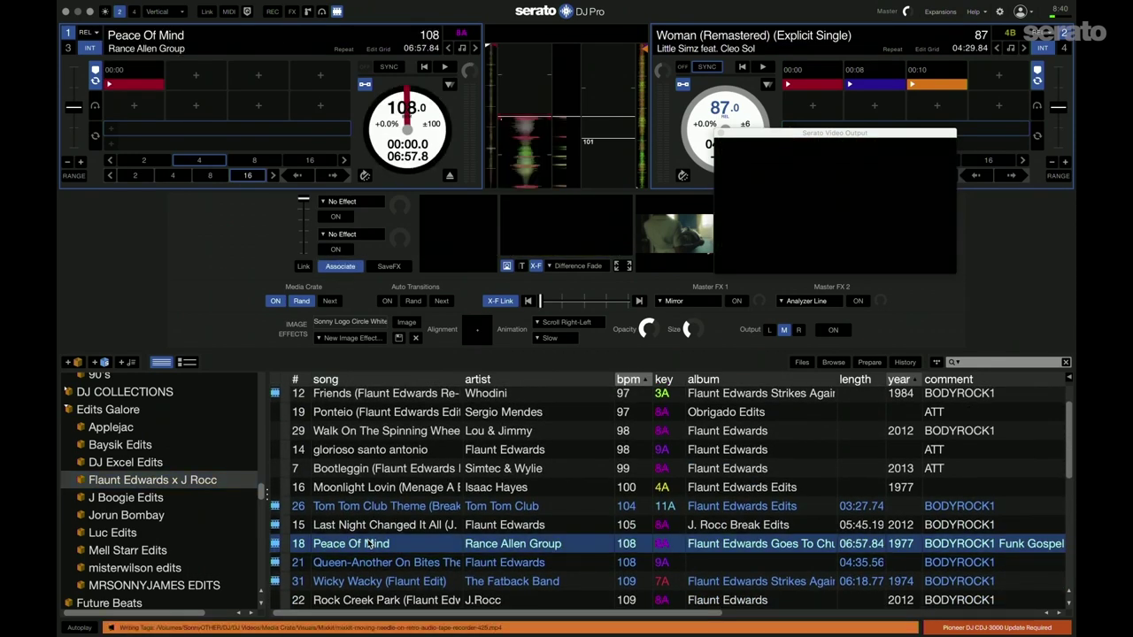
pyautogui.press('w')
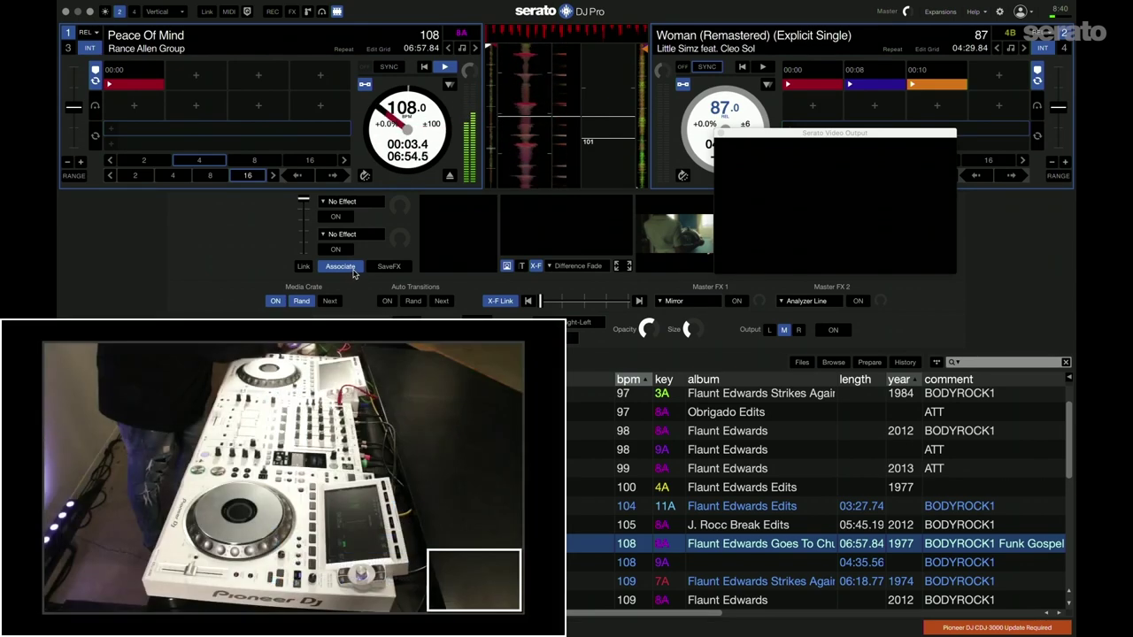
# Turn off the video association for Peace Of Mind and reload the track so a Media Crate visual accompanies it.
pyautogui.press('Up')
pyautogui.press('Down')
pyautogui.hotkey('shift', 'Left')
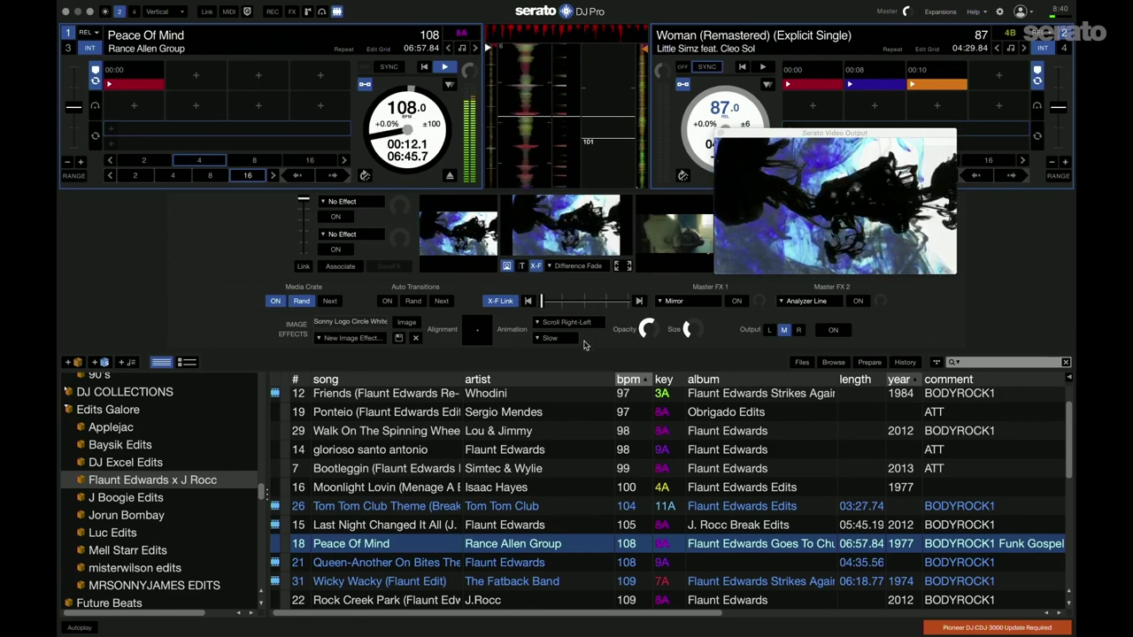
# Show the text effects instead of the image effects and raise the opacity of the enabled "instant classic" text overlay.
pyautogui.click(521, 267)
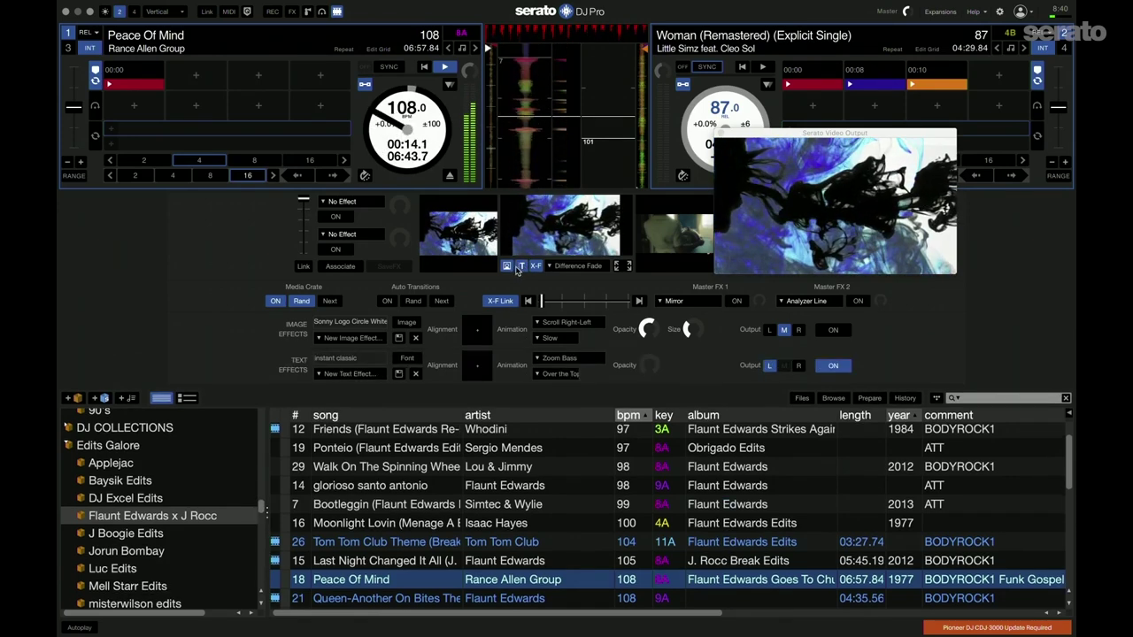
pyautogui.click(507, 266)
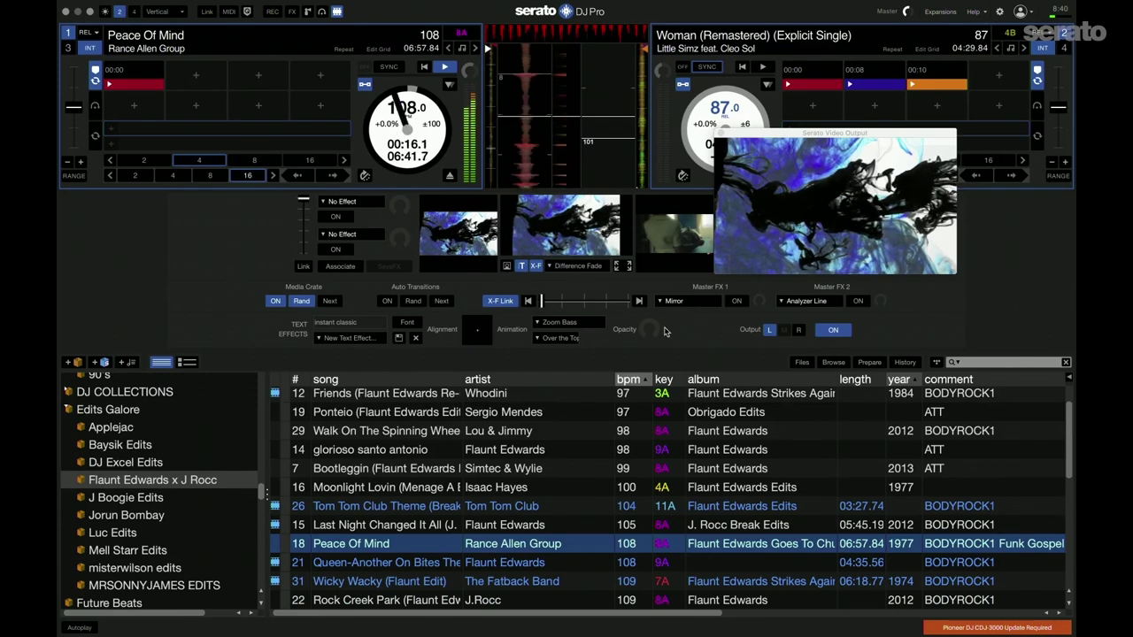
pyautogui.click(832, 331)
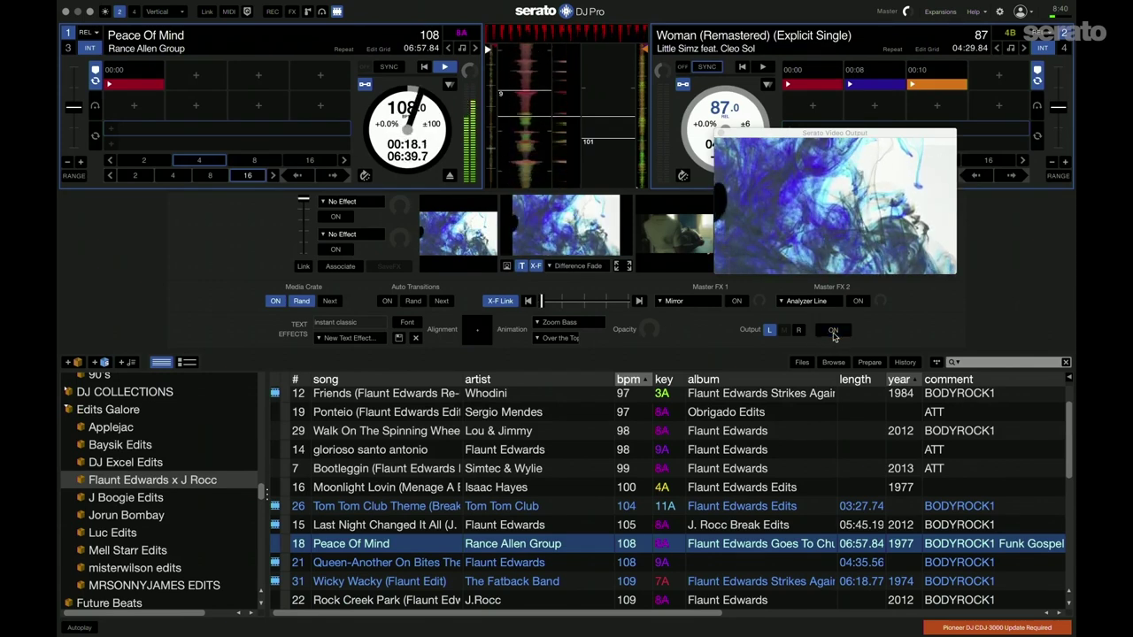
pyautogui.click(831, 330)
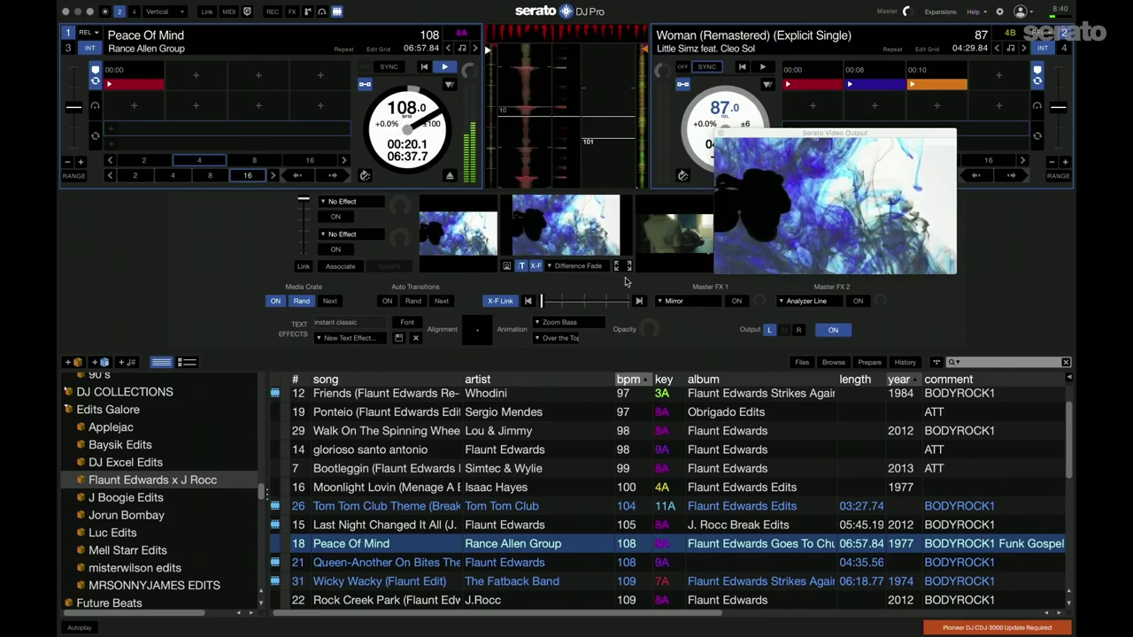
pyautogui.moveTo(641, 336); pyautogui.dragTo(644, 295)
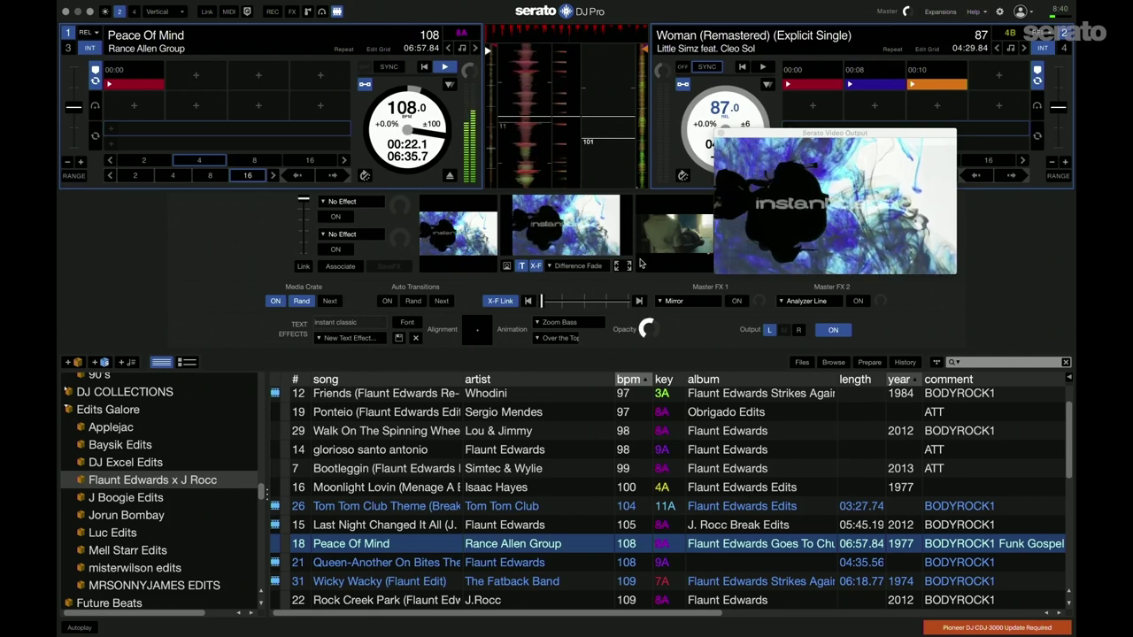
# Preview the "instant classic" text overlay full screen and return the video output to its window.
pyautogui.click(628, 264)
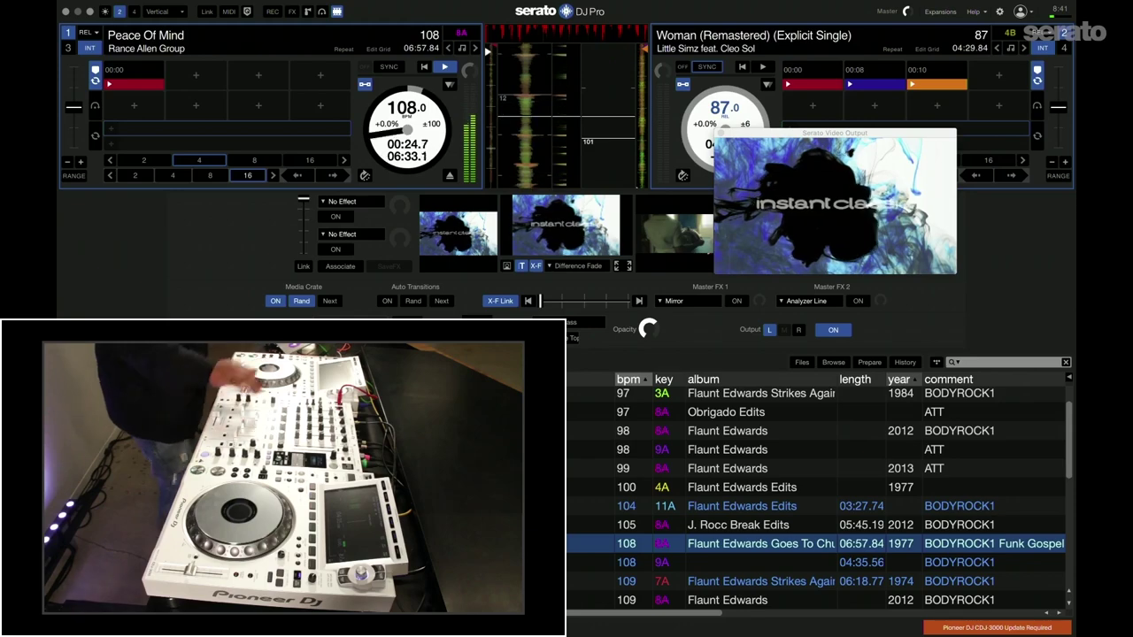
pyautogui.doubleClick(810, 243)
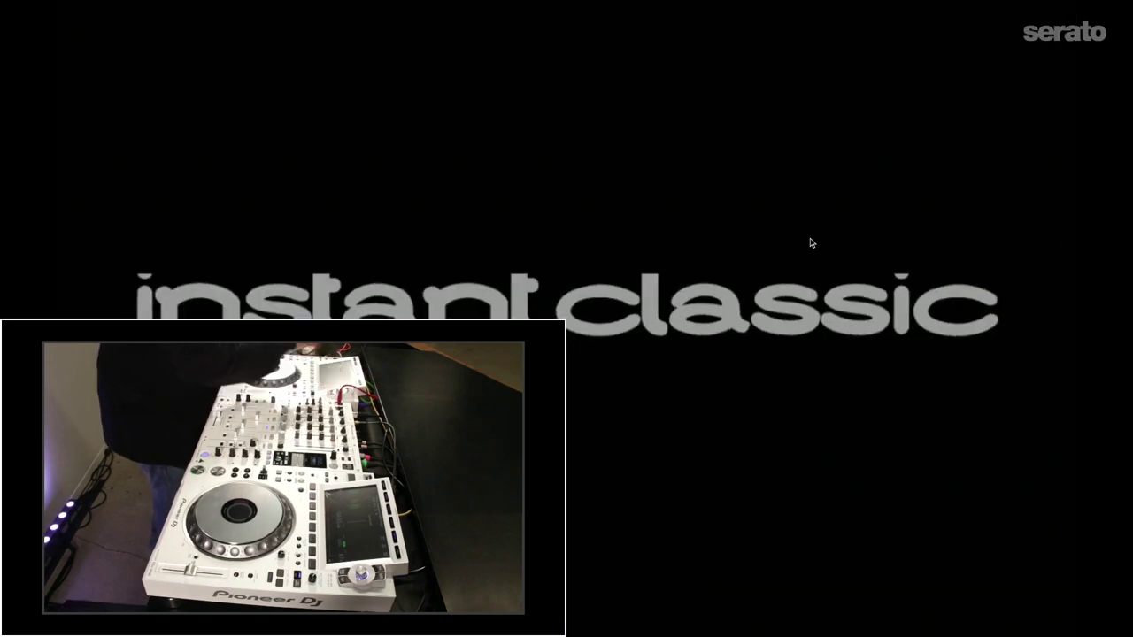
pyautogui.doubleClick(749, 246)
pyautogui.click(606, 269)
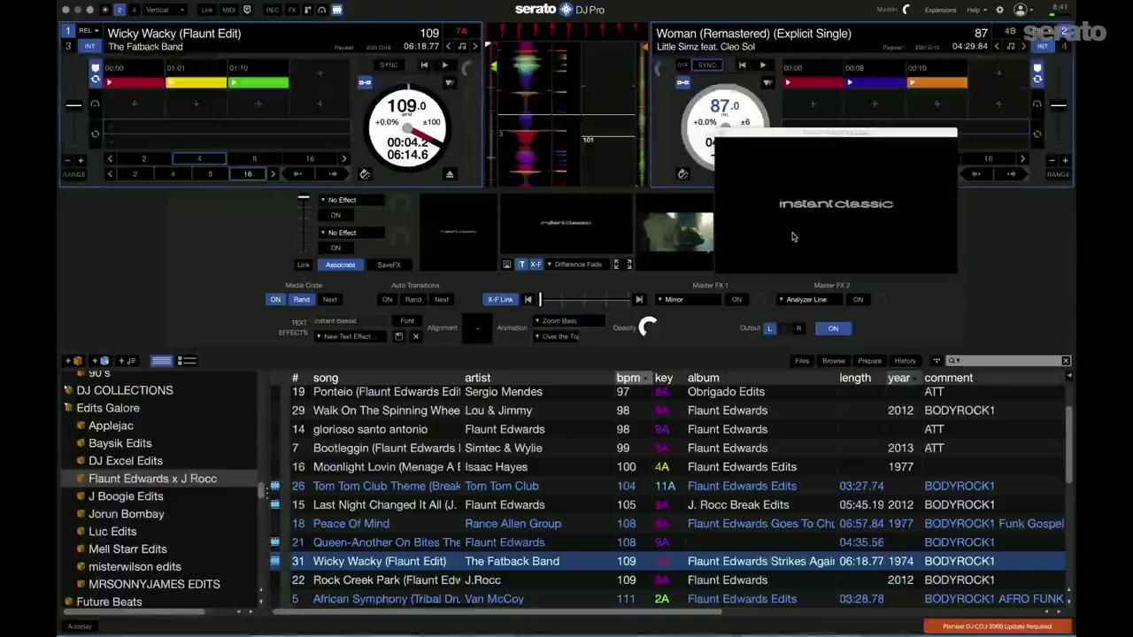
# Move the video output window over the track list, turn off Wicky Wacky's video association, and load the track onto both decks.
pyautogui.moveTo(850, 135); pyautogui.dragTo(743, 392)
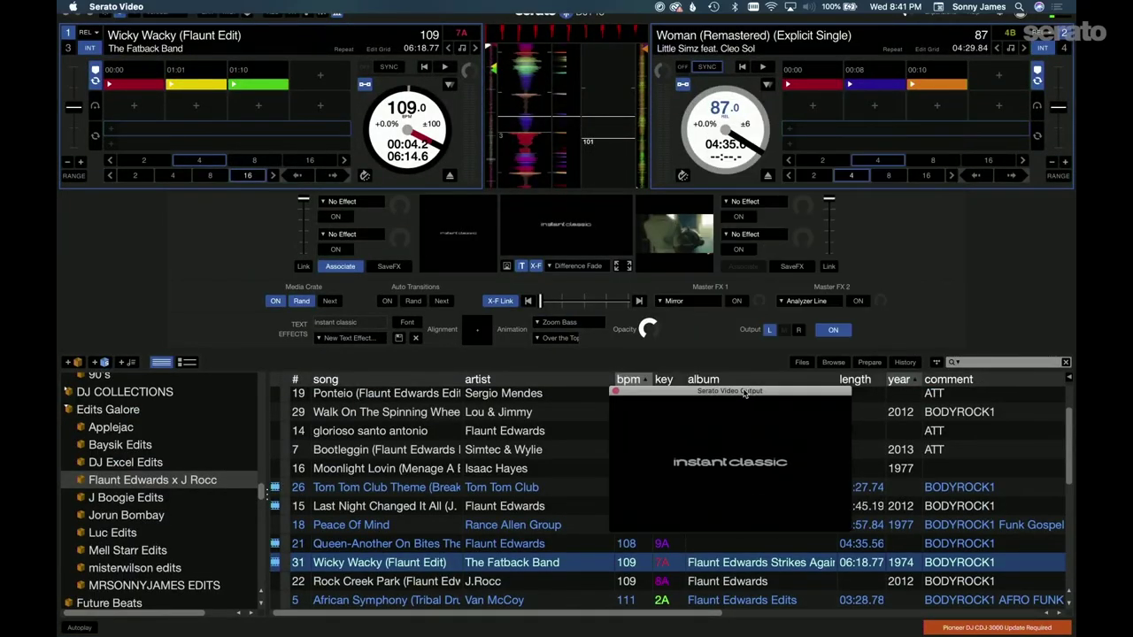
pyautogui.click(337, 267)
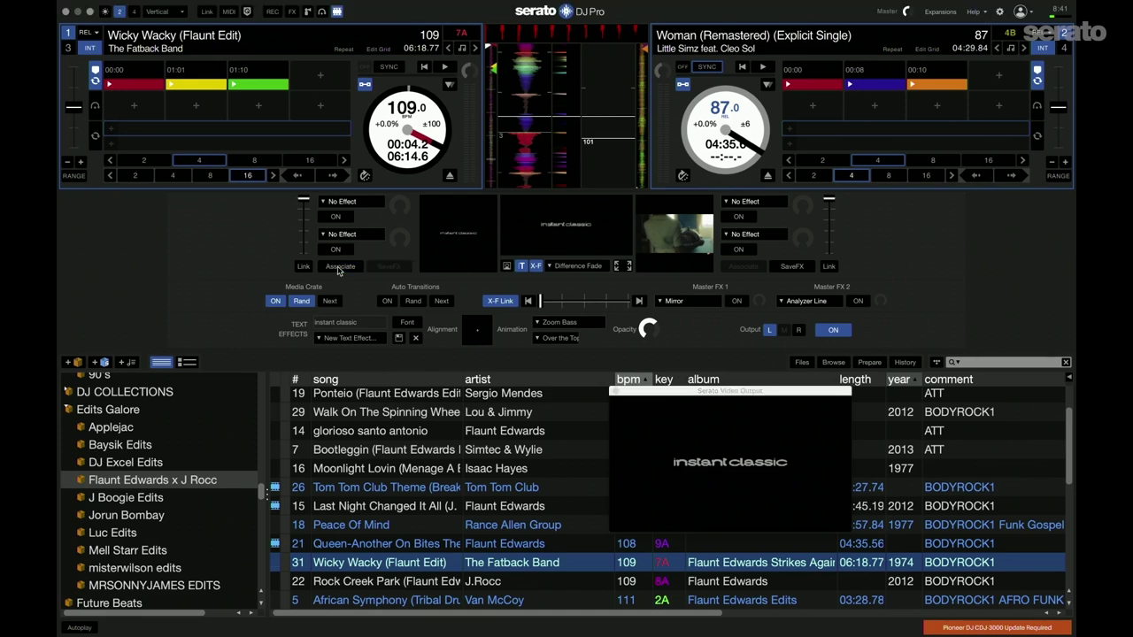
pyautogui.click(404, 530)
pyautogui.click(373, 562)
pyautogui.hotkey('shift', 'Left')
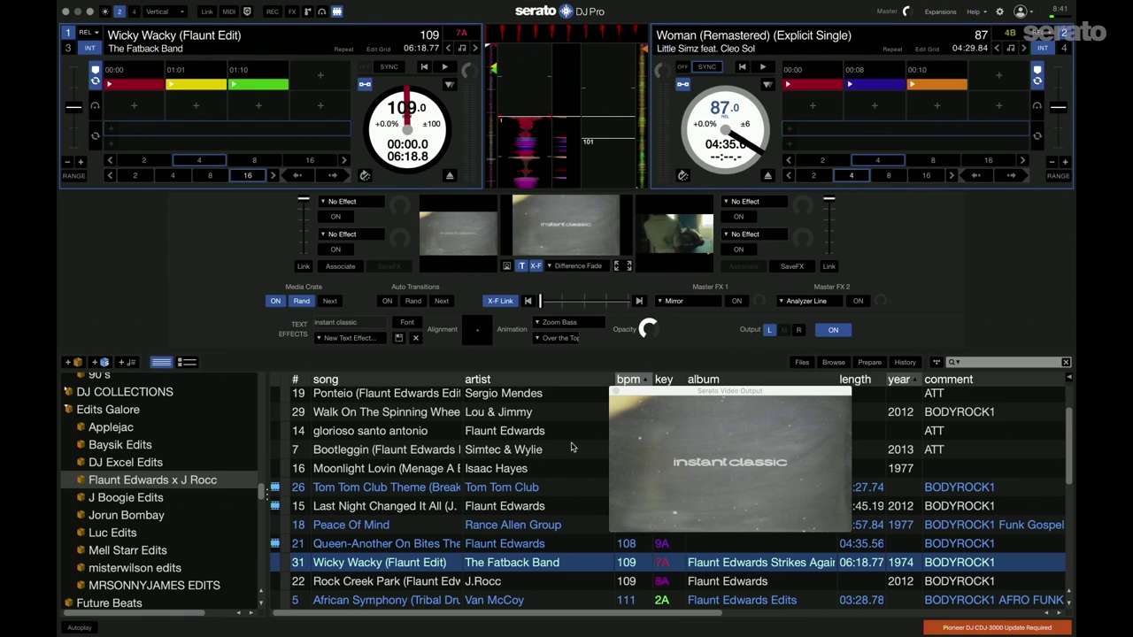
pyautogui.hotkey('shift', 'Right')
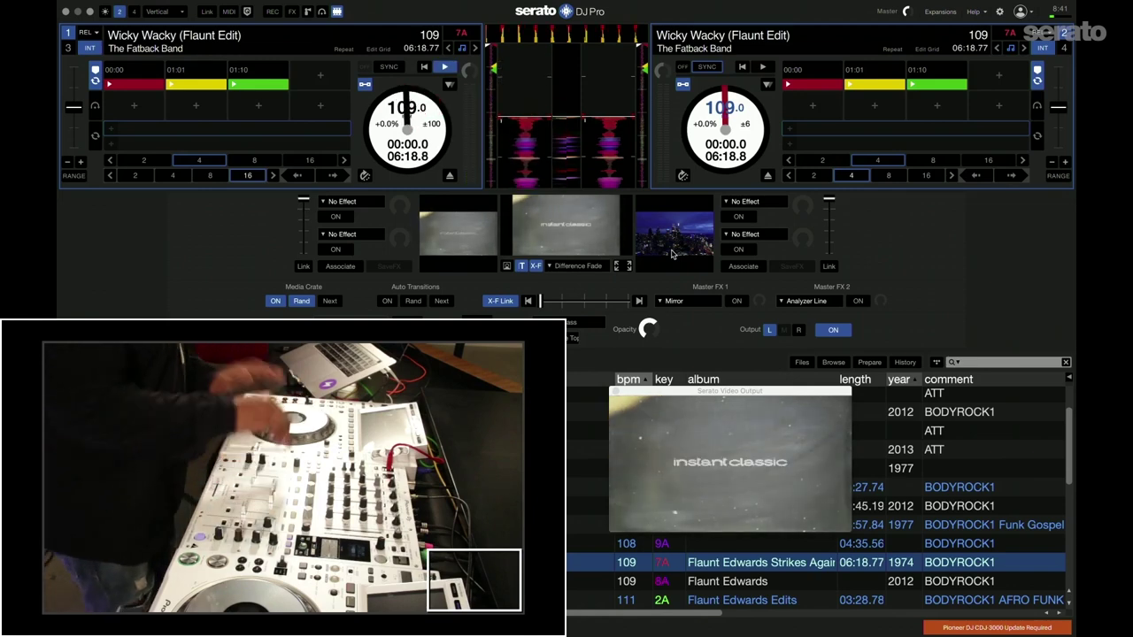
# Preview the chalkboard visual with the text overlay full screen, return to the window, and associate the visual with Wicky Wacky.
pyautogui.doubleClick(697, 449)
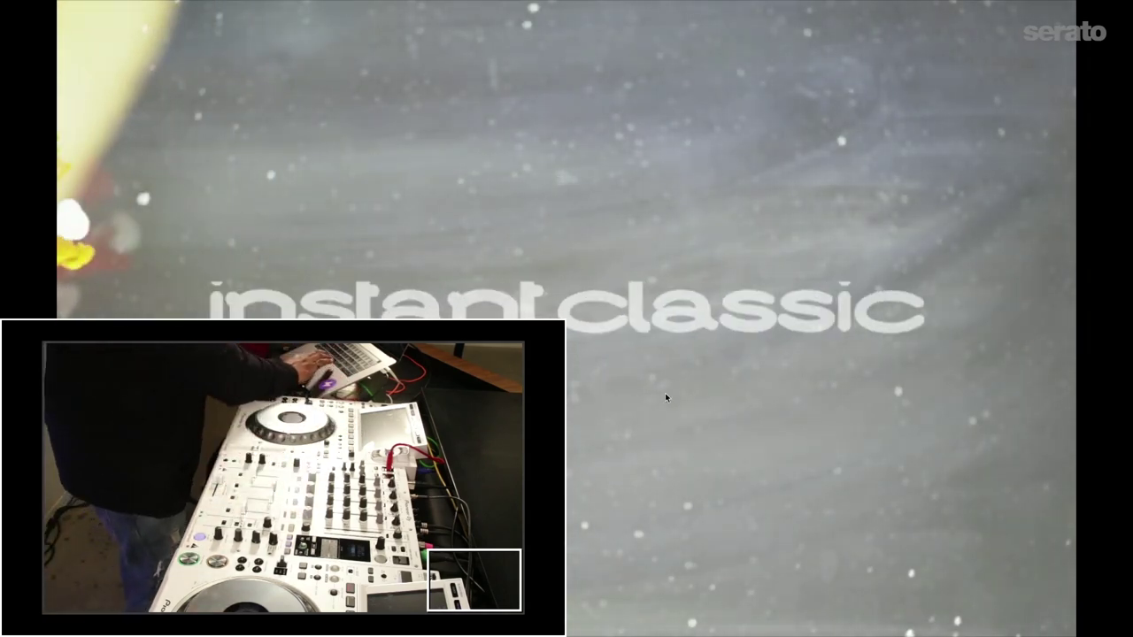
pyautogui.press('Escape')
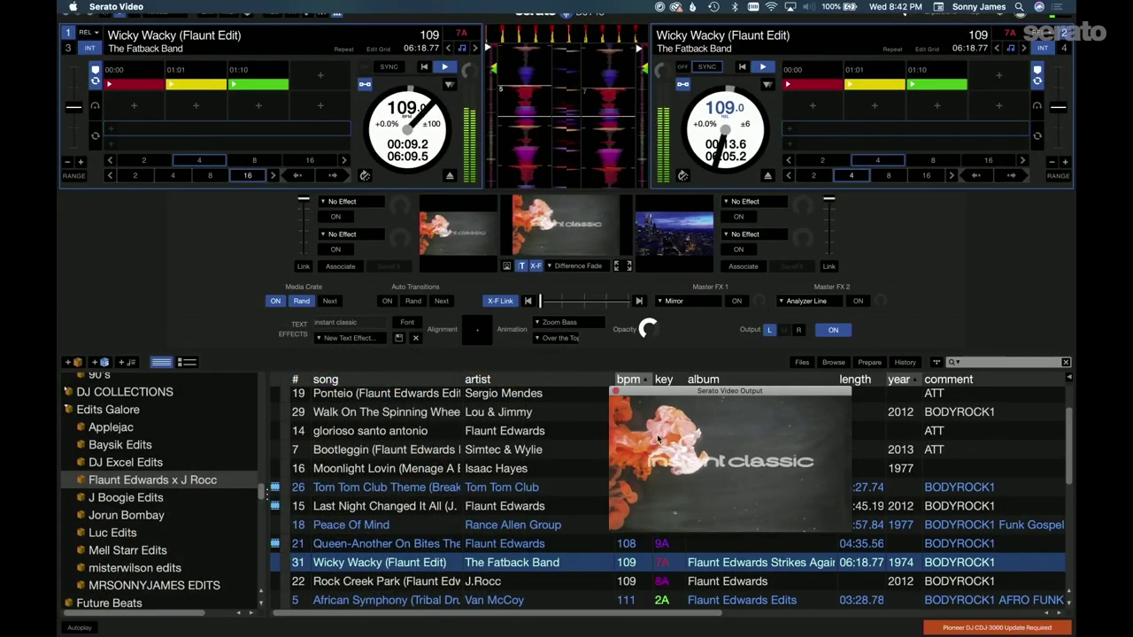
pyautogui.click(340, 266)
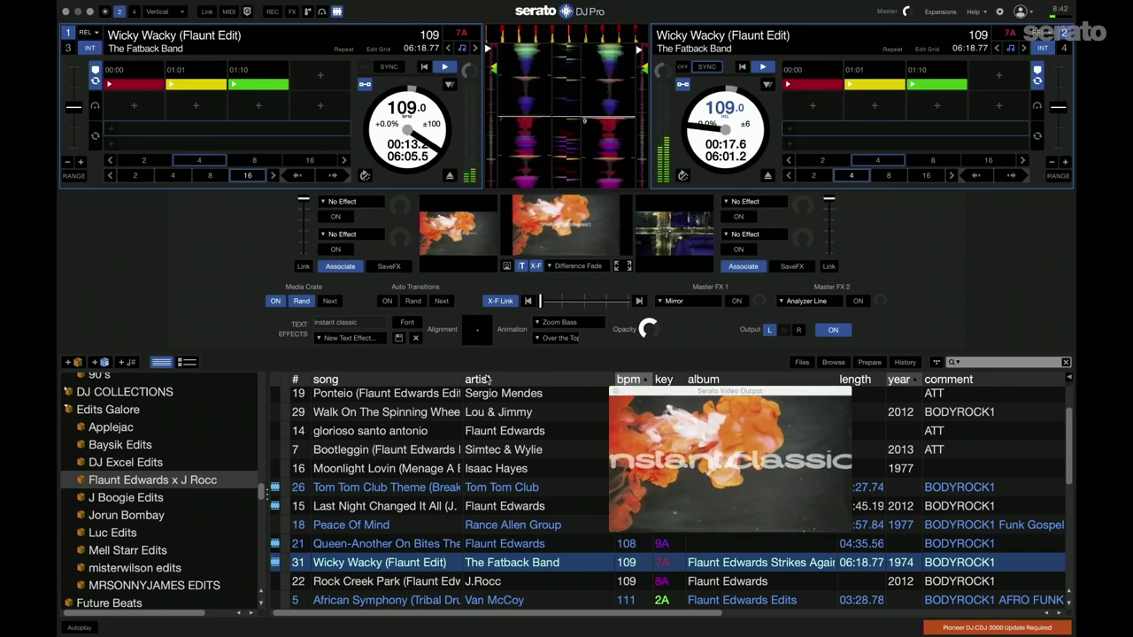
# Load Queen-Another On Bites The Dust by Flaunt Edwards onto both decks and start playing it.
pyautogui.click(501, 452)
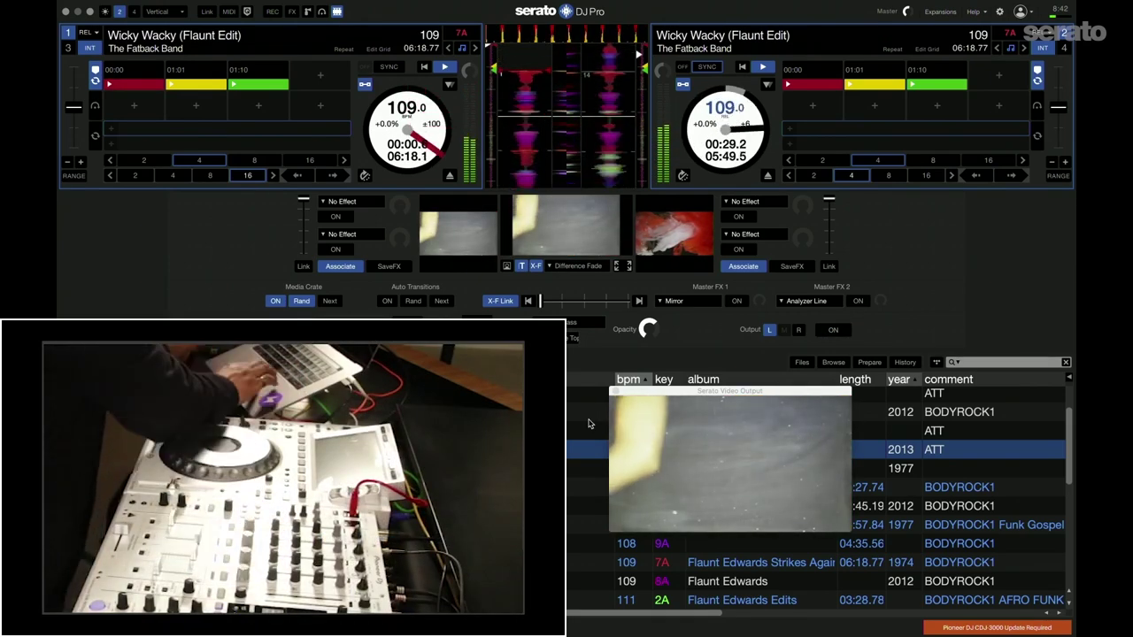
pyautogui.press('Down')
pyautogui.press('Down')
pyautogui.press('Down')
pyautogui.press('Down')
pyautogui.press('Down')
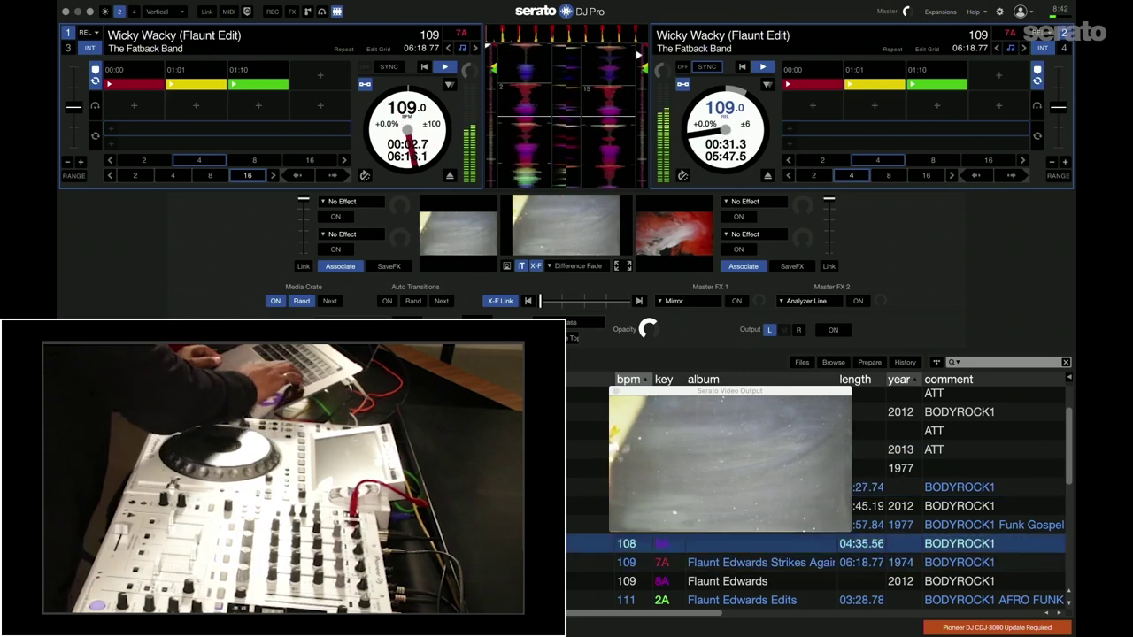
pyautogui.press('Up')
pyautogui.press('Up')
pyautogui.press('Up')
pyautogui.press('Up')
pyautogui.hotkey('shift', 'Left')
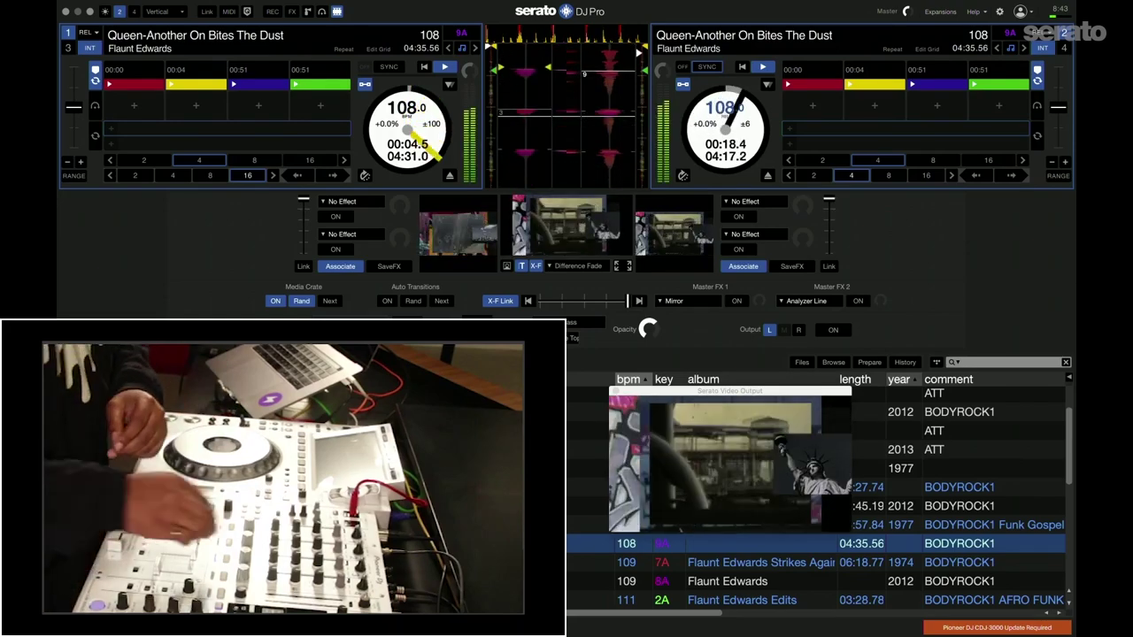
# Preview the Another On Bites The Dust video full screen, return it to its window, and shift the window over the track list.
pyautogui.doubleClick(808, 467)
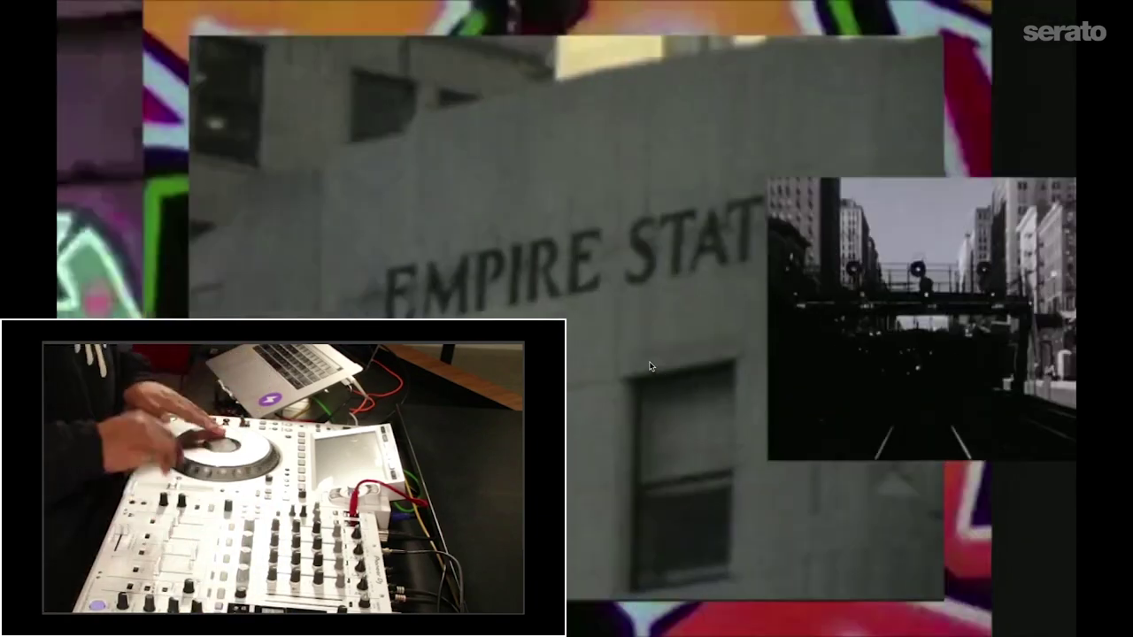
pyautogui.press('Escape')
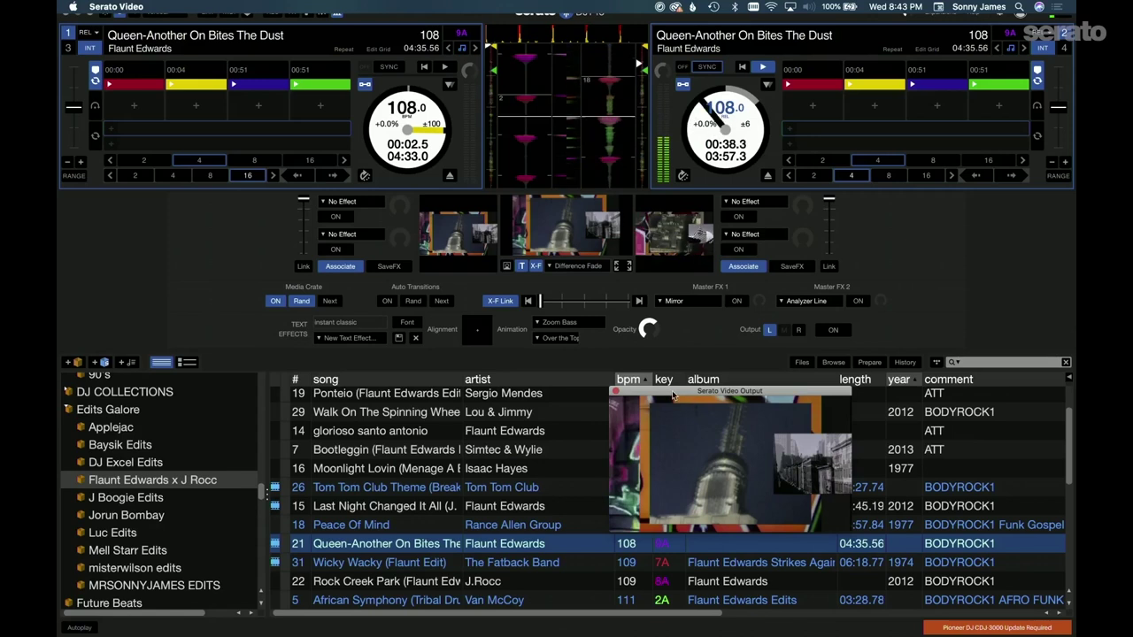
pyautogui.moveTo(671, 392); pyautogui.dragTo(543, 421)
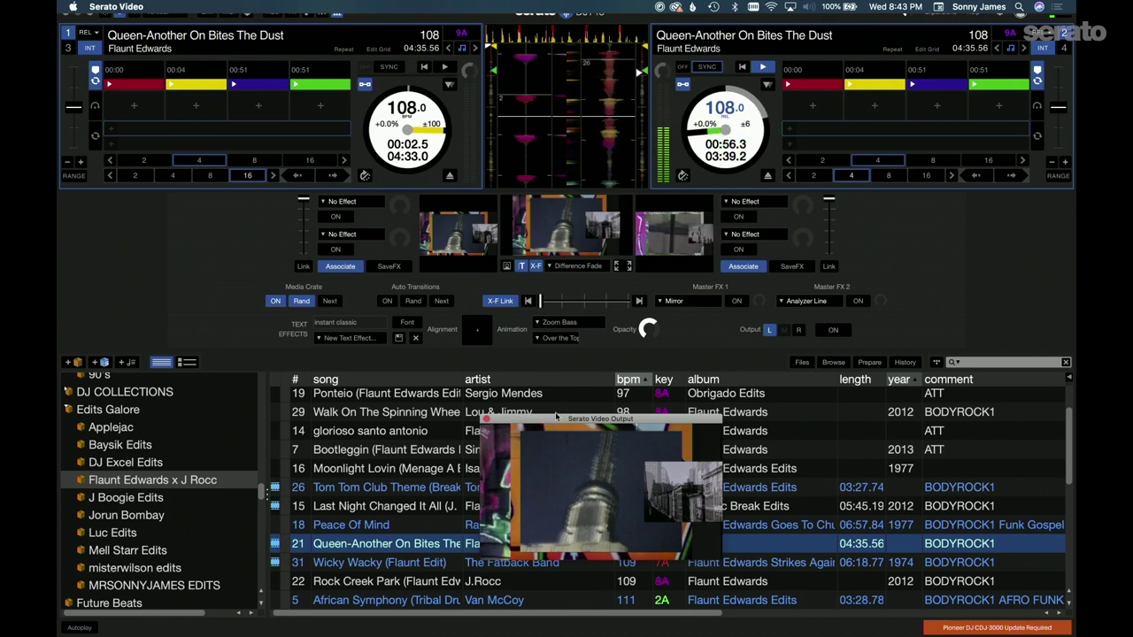
pyautogui.moveTo(560, 426); pyautogui.dragTo(594, 431)
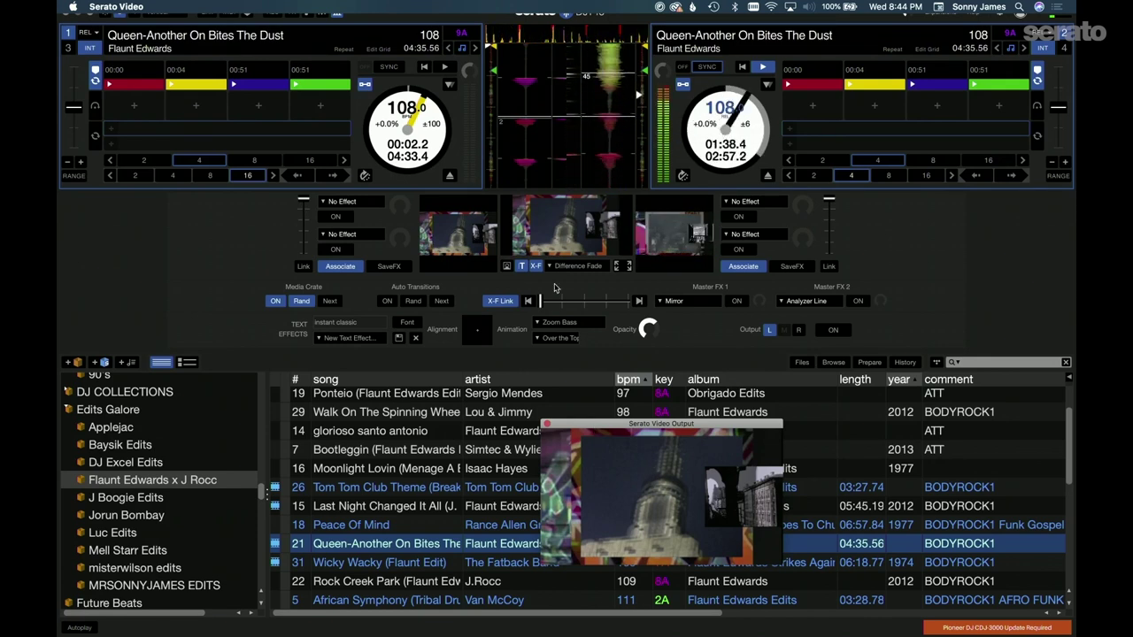
# Turn off the video crossfader's X-F Link and preview the video output full screen before returning it to its window.
pyautogui.click(500, 306)
pyautogui.click(500, 306)
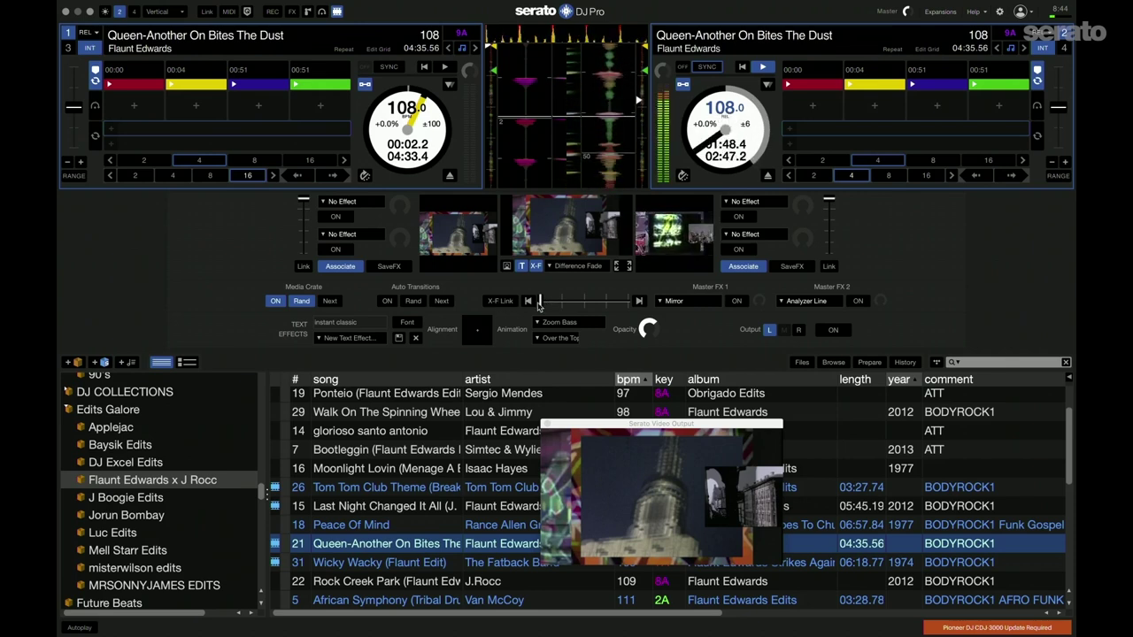
pyautogui.doubleClick(695, 474)
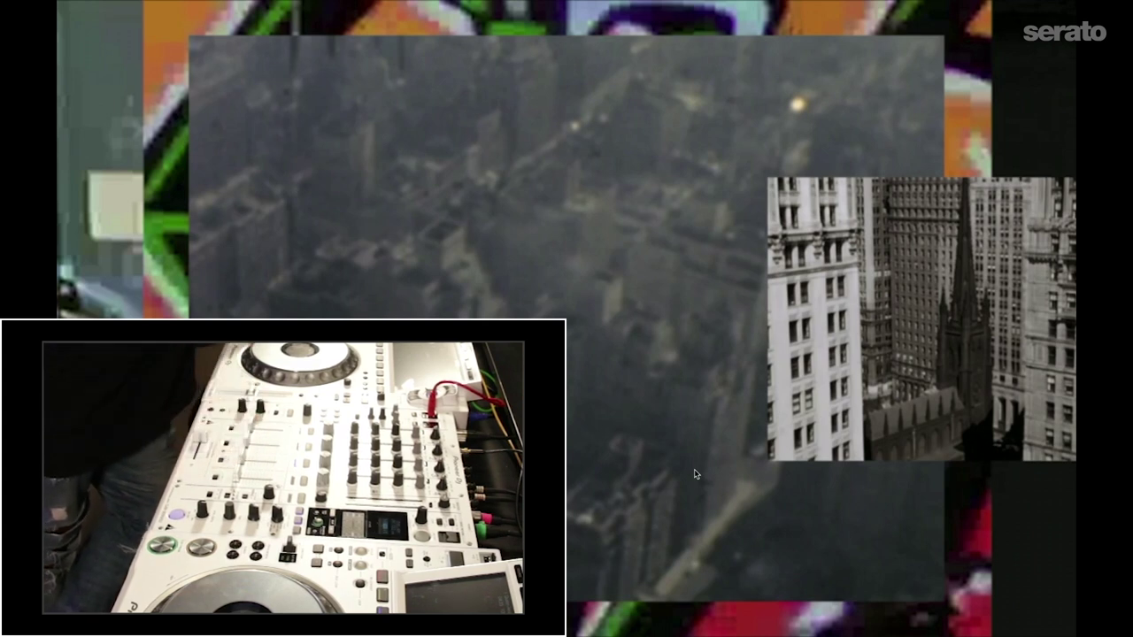
pyautogui.doubleClick(661, 375)
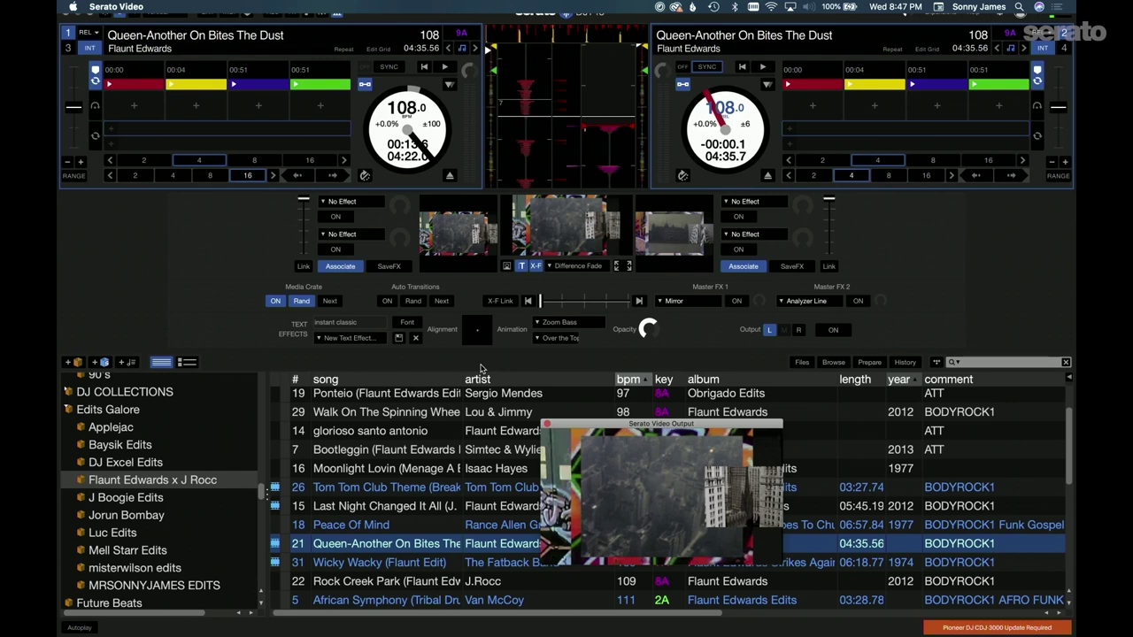
# Move the Serato Video Output window clear of the track list, over the deck 2 video controls.
pyautogui.moveTo(633, 426); pyautogui.dragTo(886, 224)
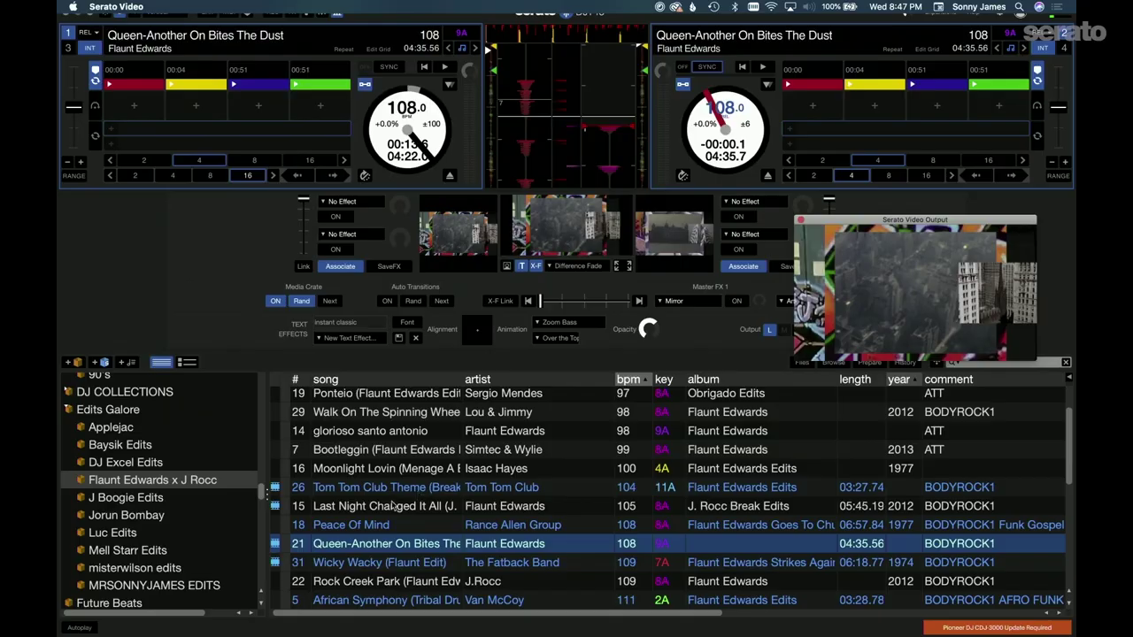
pyautogui.click(372, 485)
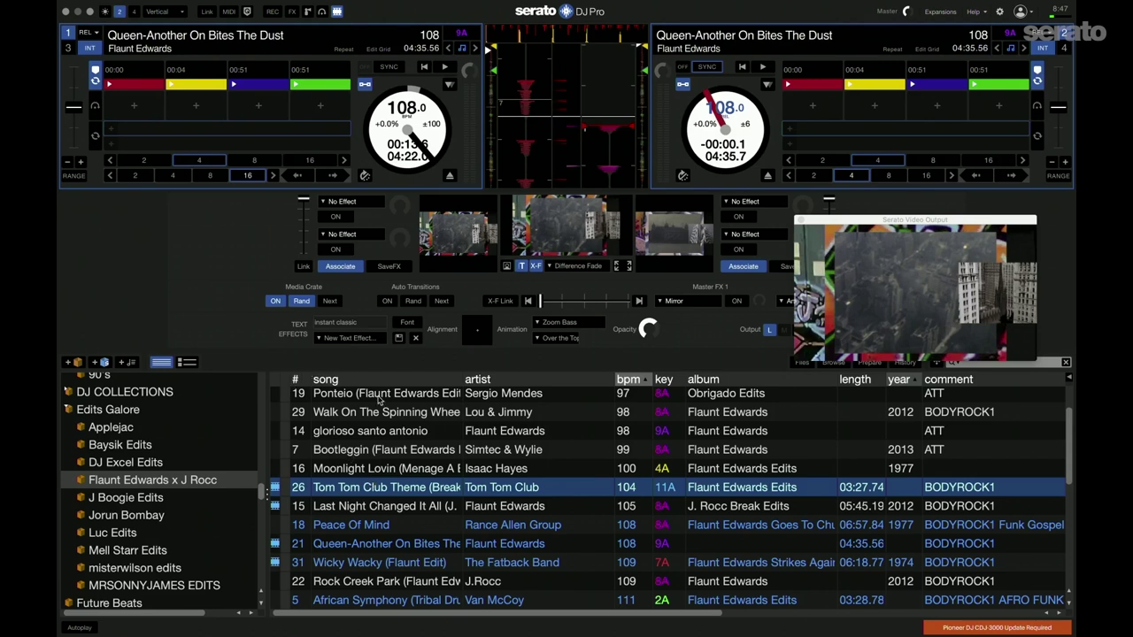
pyautogui.click(482, 417)
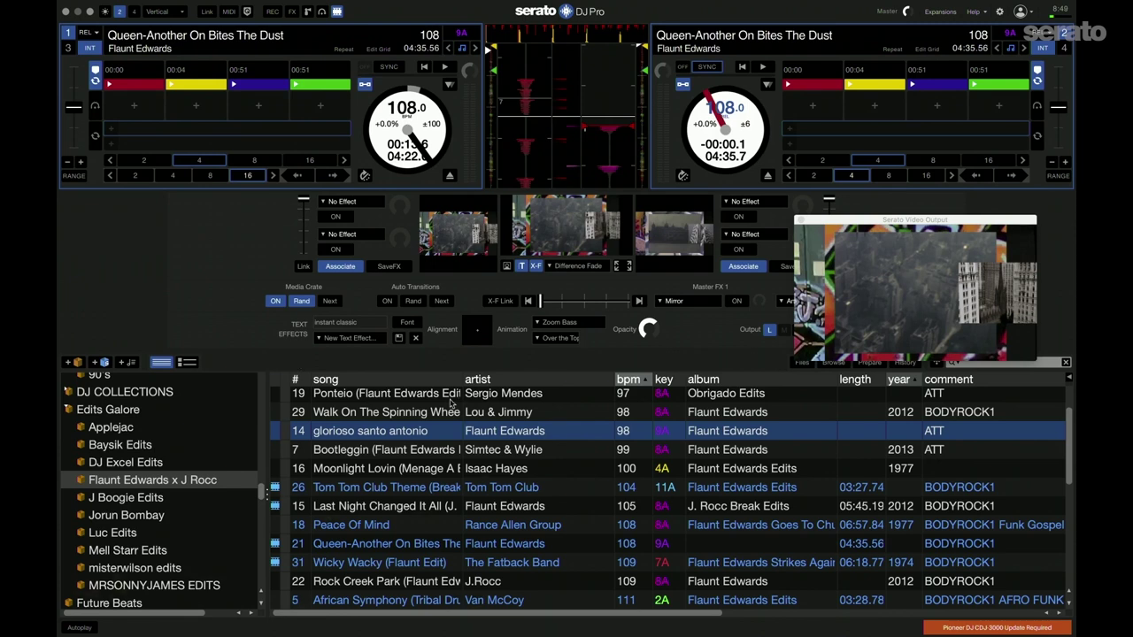
# Show the recording controls and set the recording source to Video Mix.
pyautogui.click(271, 12)
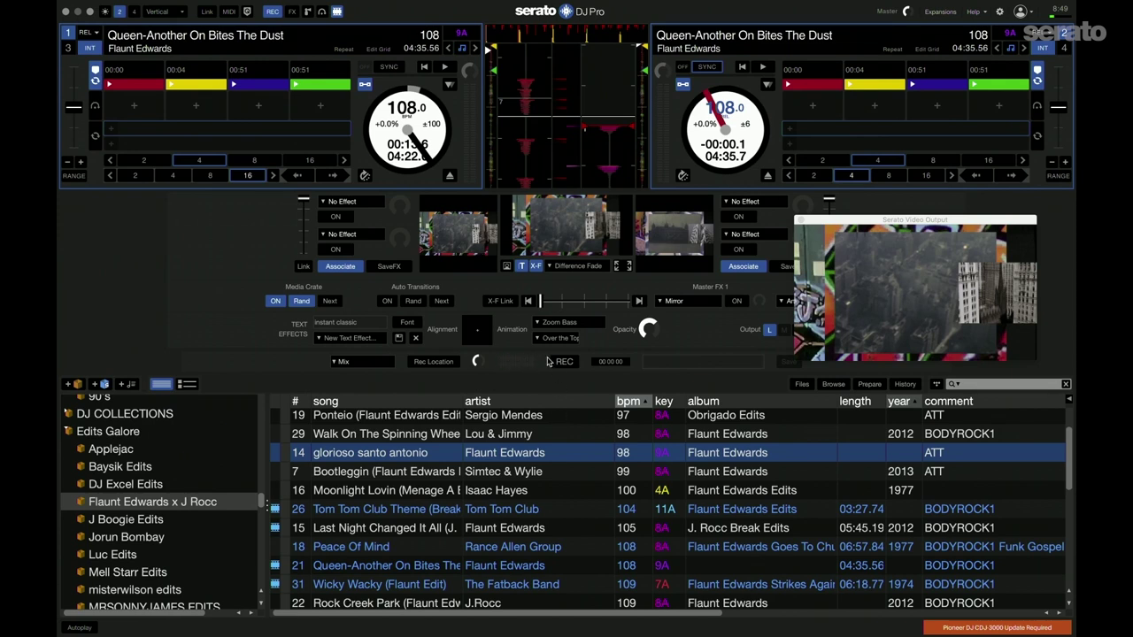
pyautogui.click(377, 363)
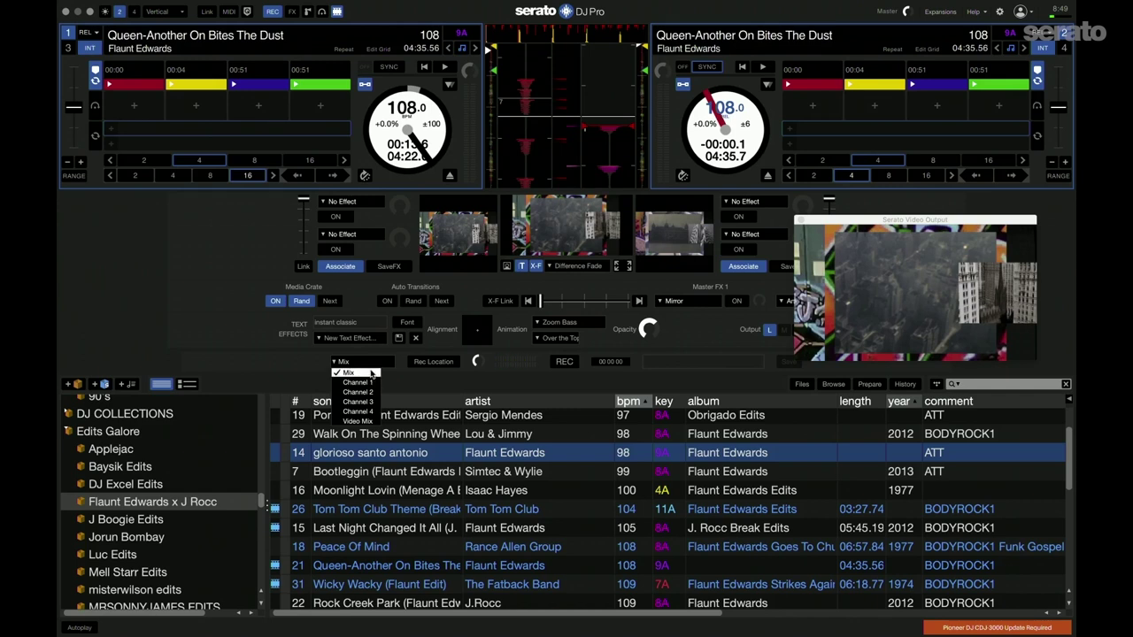
pyautogui.click(358, 423)
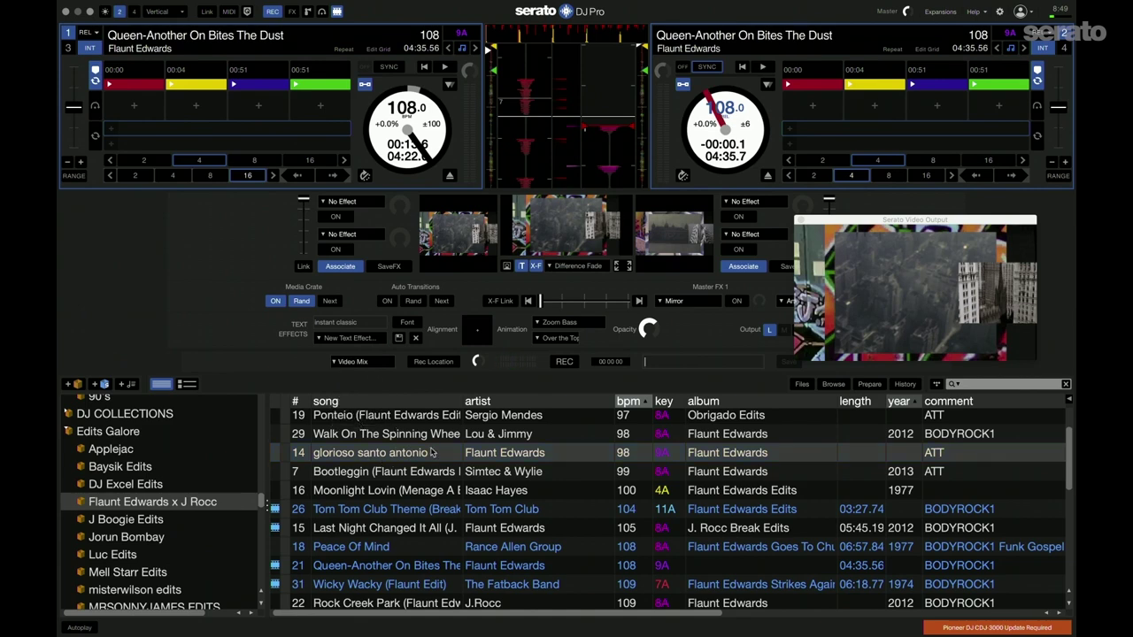
# Search the whole library for "kutcorners" and look through the matching tracks for one with video.
pyautogui.hotkey('ctrl', 'f')
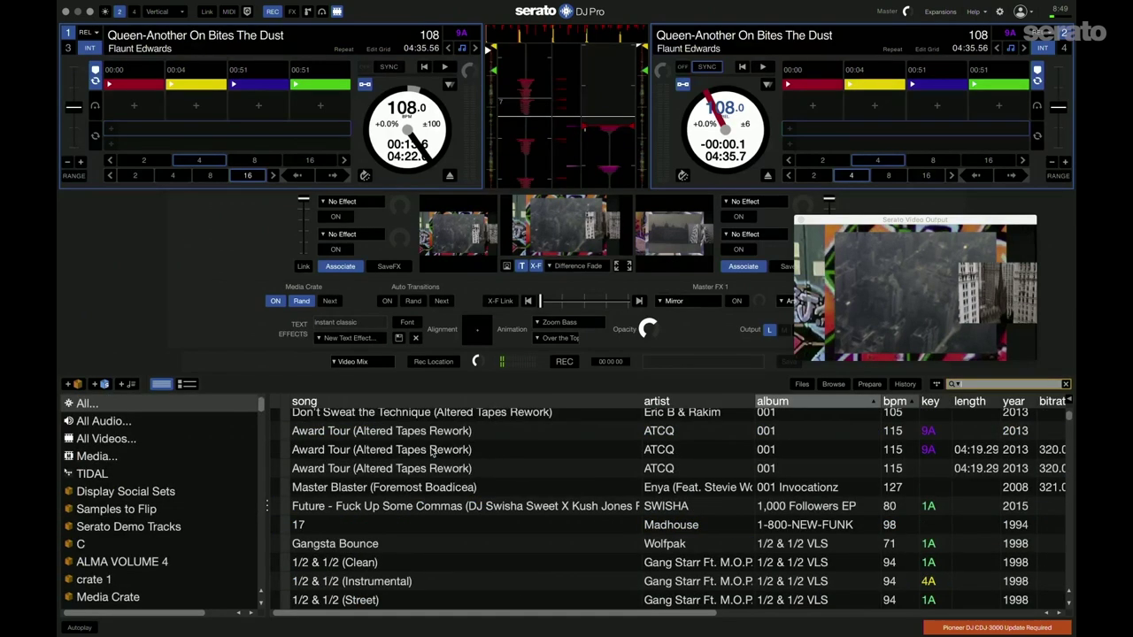
pyautogui.write('kutcorners')
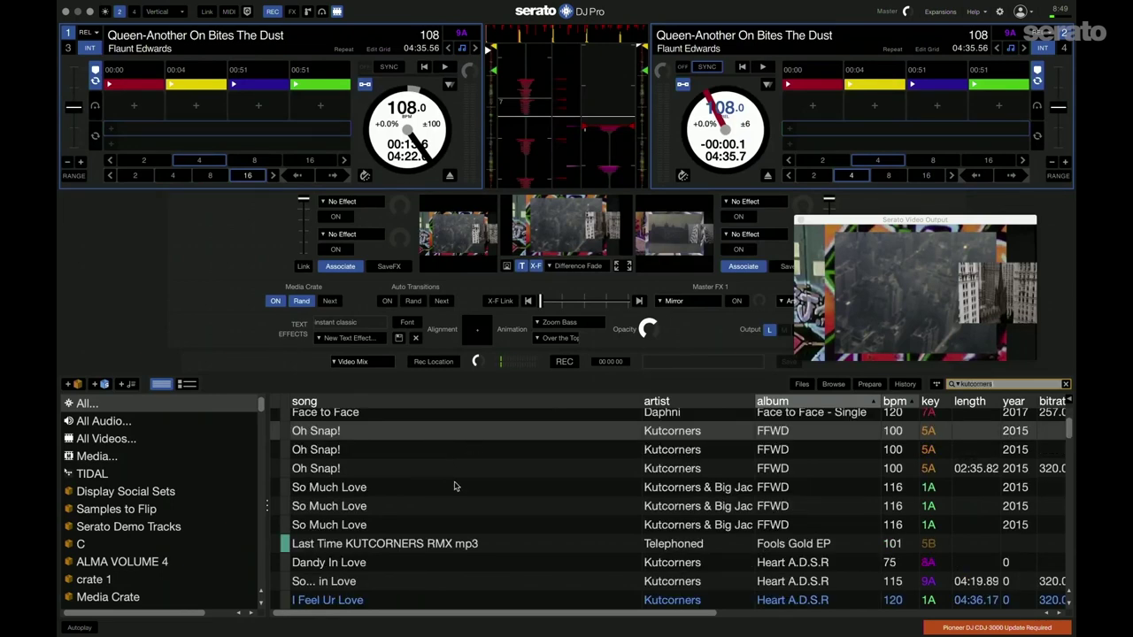
pyautogui.scroll(-5, 453, 487)
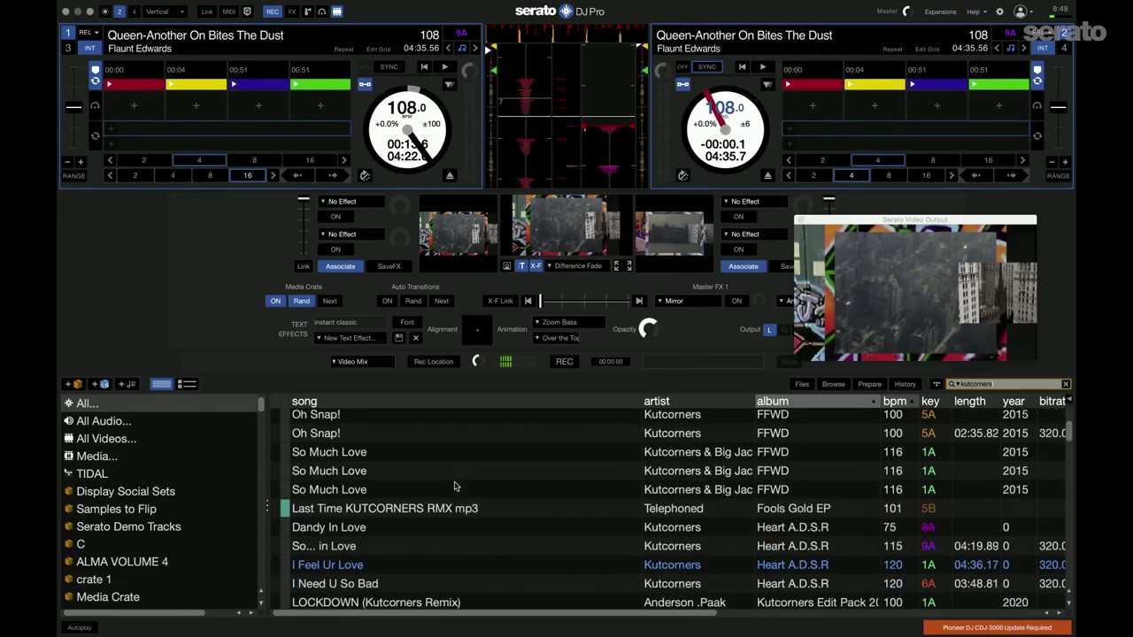
pyautogui.scroll(2, 454, 486)
pyautogui.scroll(-6, 454, 486)
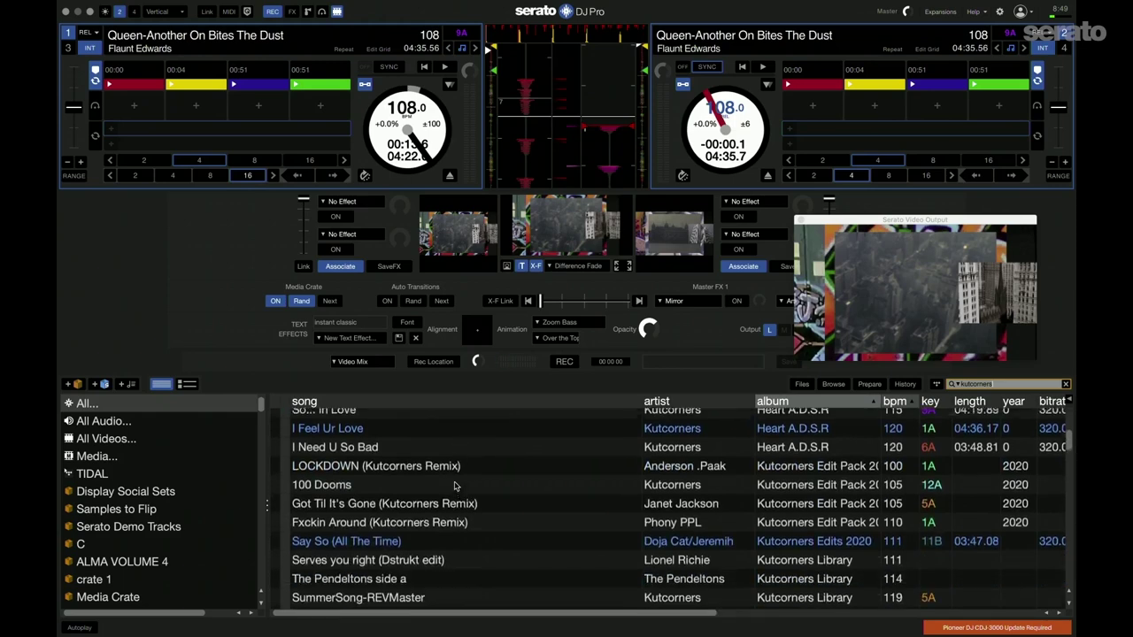
pyautogui.scroll(8, 454, 486)
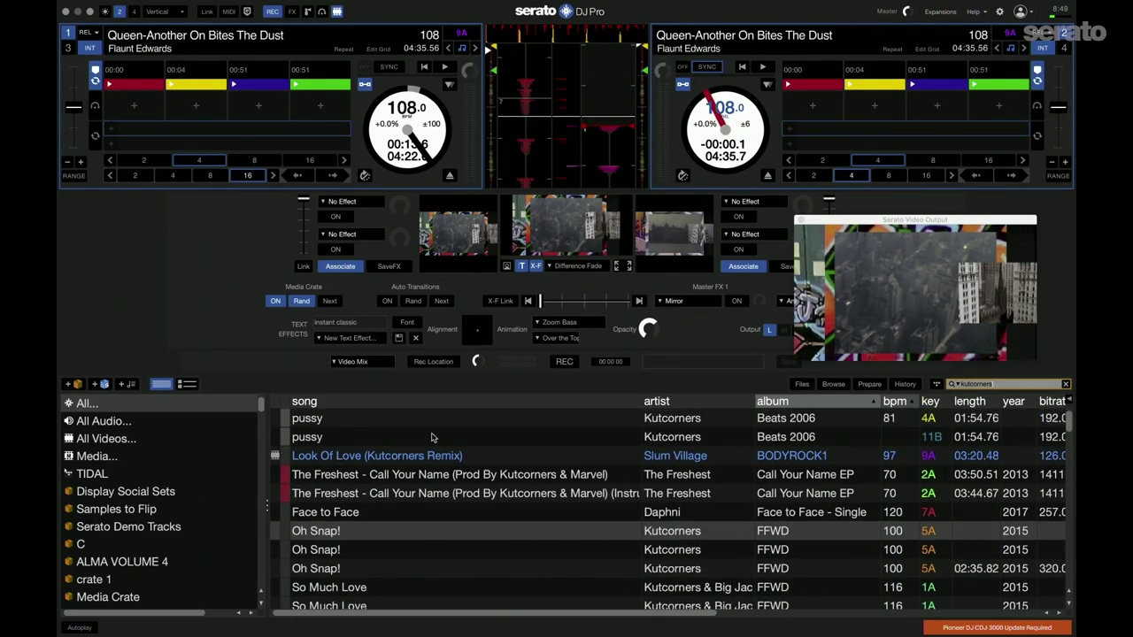
pyautogui.click(429, 455)
pyautogui.press('Down')
pyautogui.press('Down')
pyautogui.press('Down')
pyautogui.press('Down')
# Search the library for "live evil so", load the video track So Loki - Clik (Live Evil Remix) onto deck 1 and play it.
pyautogui.click(1002, 386)
pyautogui.write('live evil')
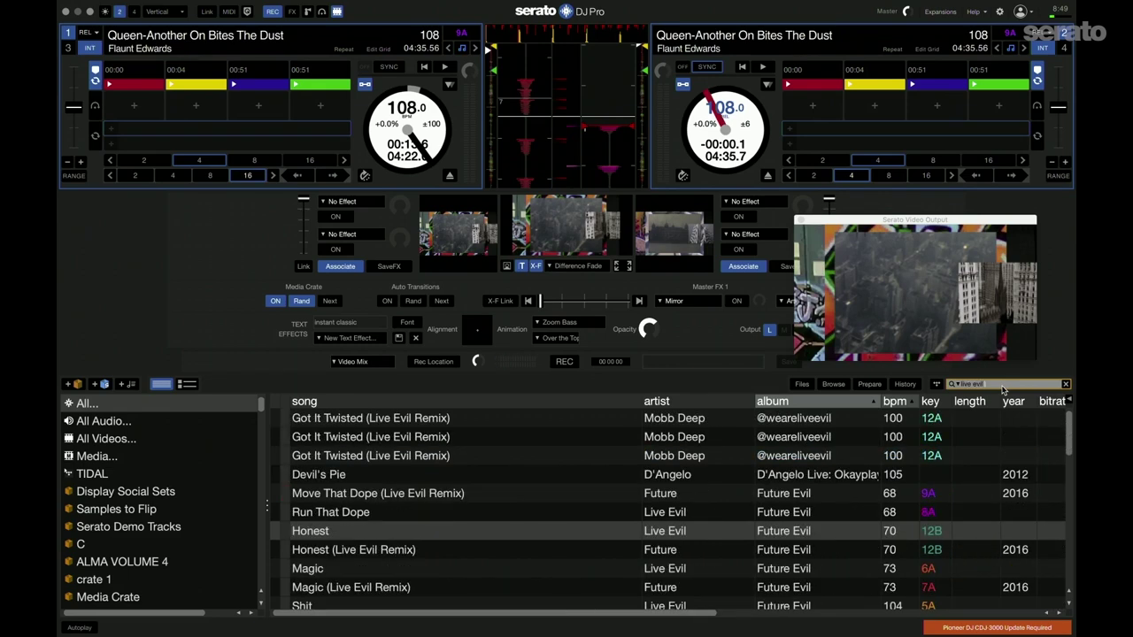
pyautogui.write(' so')
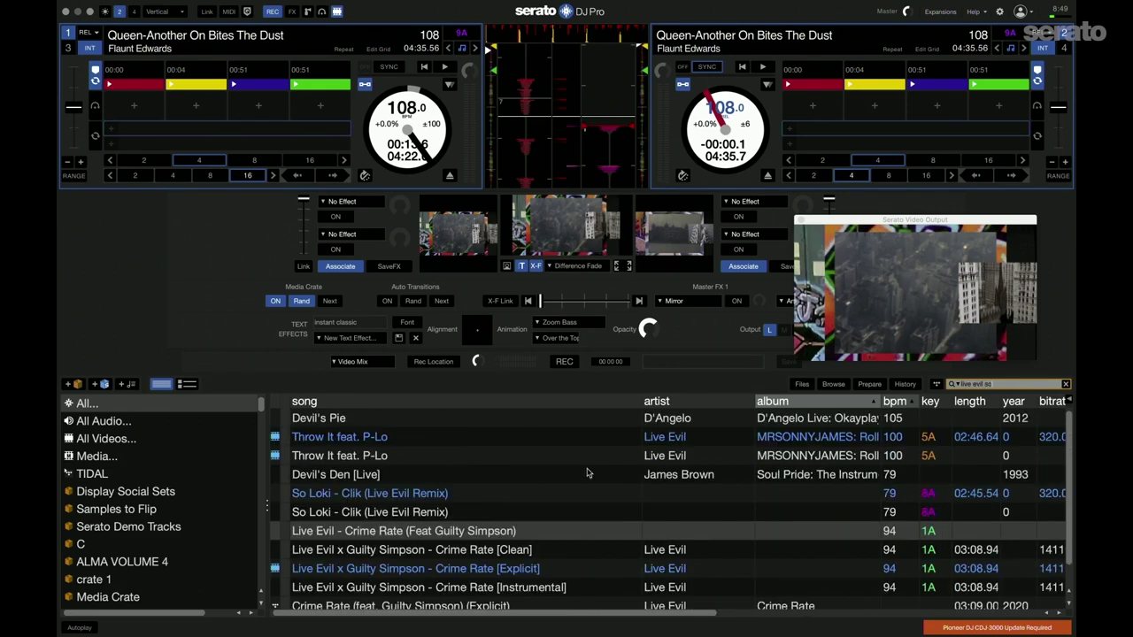
pyautogui.click(505, 495)
pyautogui.hotkey('shift', 'Left')
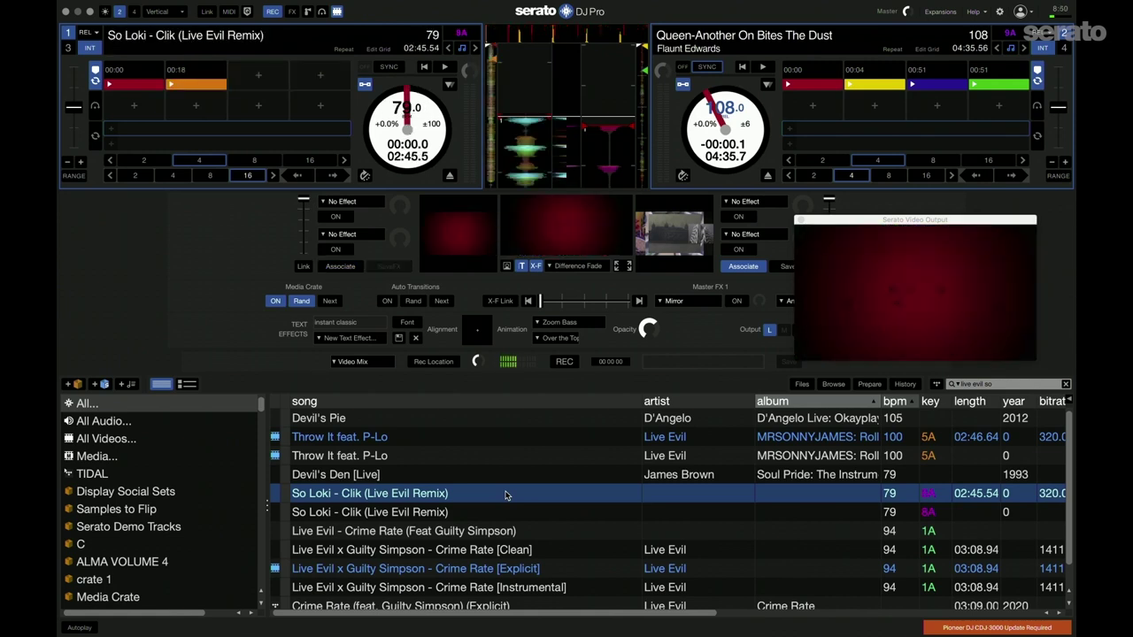
pyautogui.press('w')
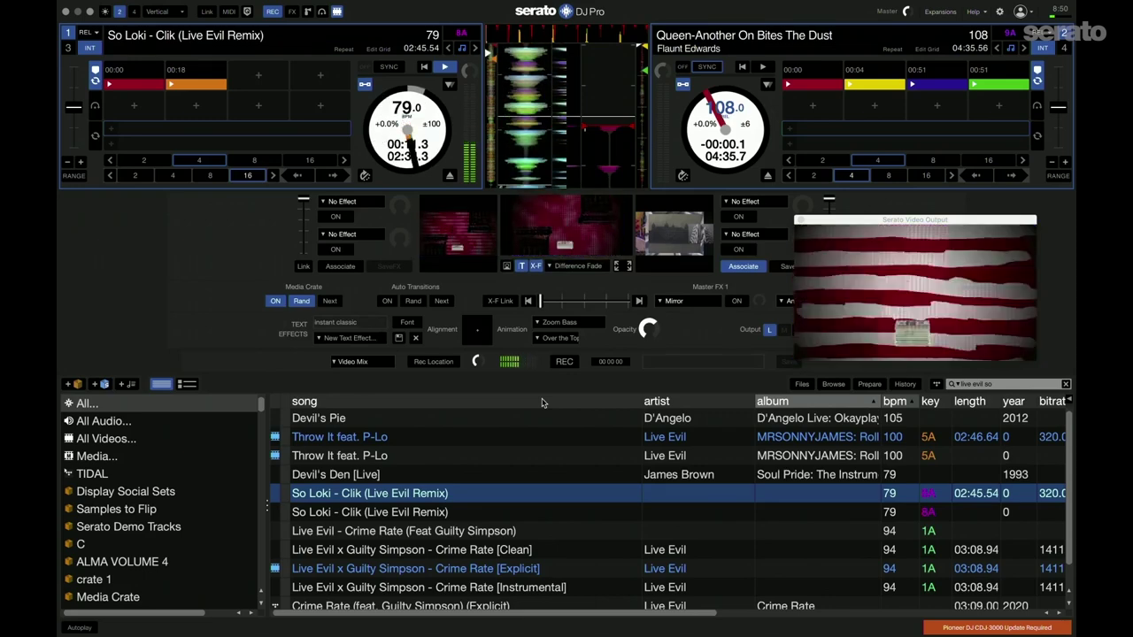
# Preview the So Loki - Clik video full screen and return the video output to its window.
pyautogui.doubleClick(938, 271)
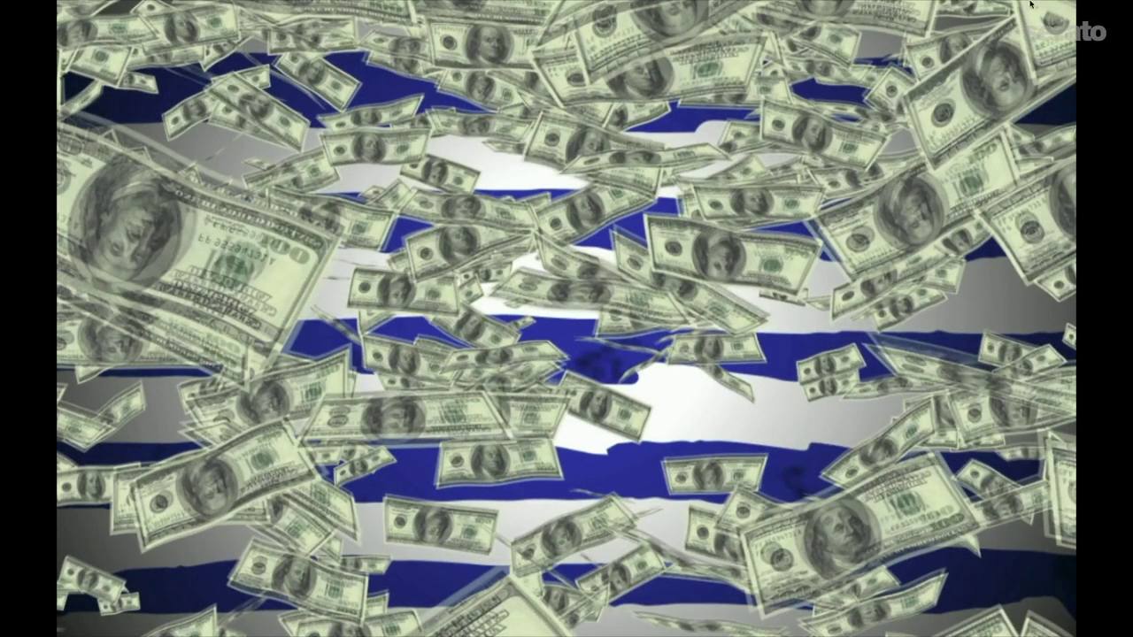
pyautogui.doubleClick(897, 233)
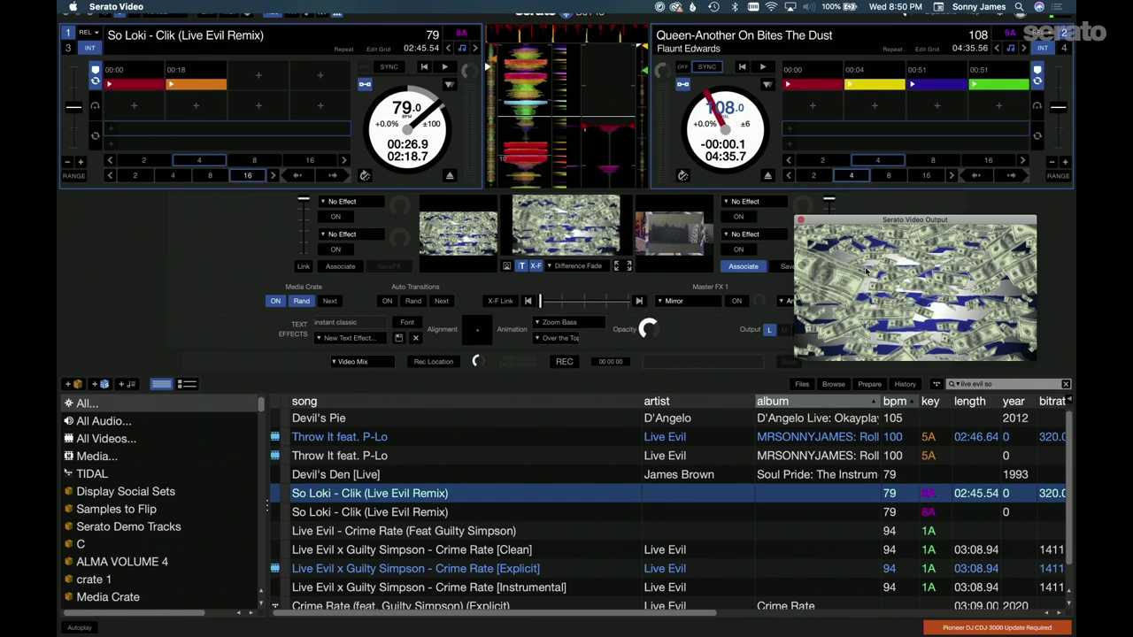
pyautogui.click(403, 469)
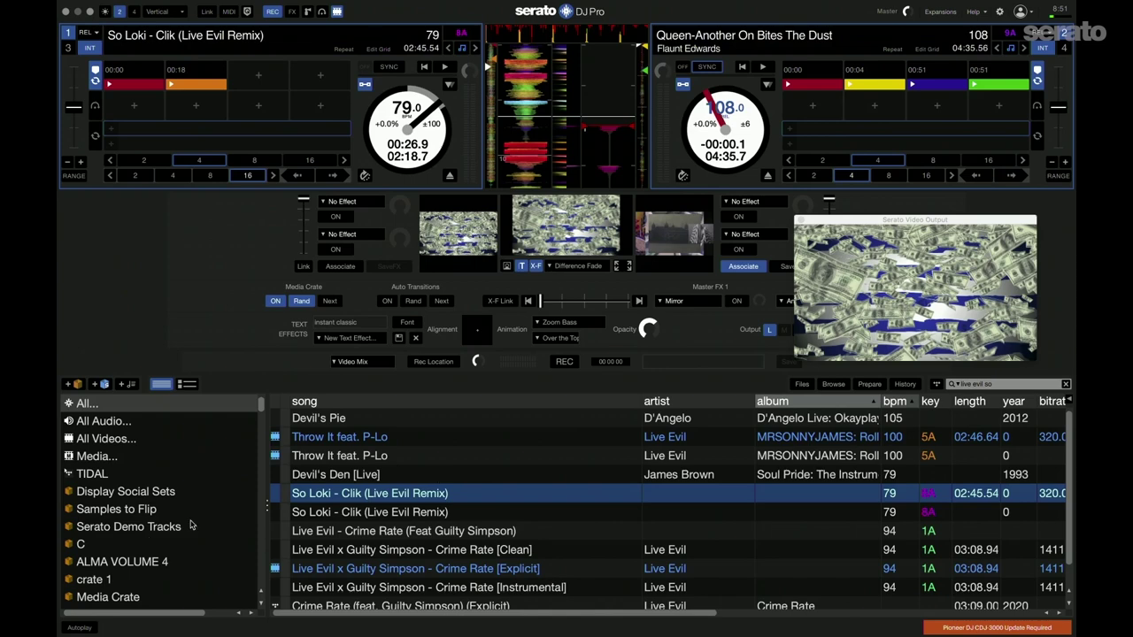
# Switch to the Expansion Packs slide in the browser, check the list of packs, and return to Serato DJ Pro.
pyautogui.scroll(-15, 203, 518)
pyautogui.scroll(-5, 204, 518)
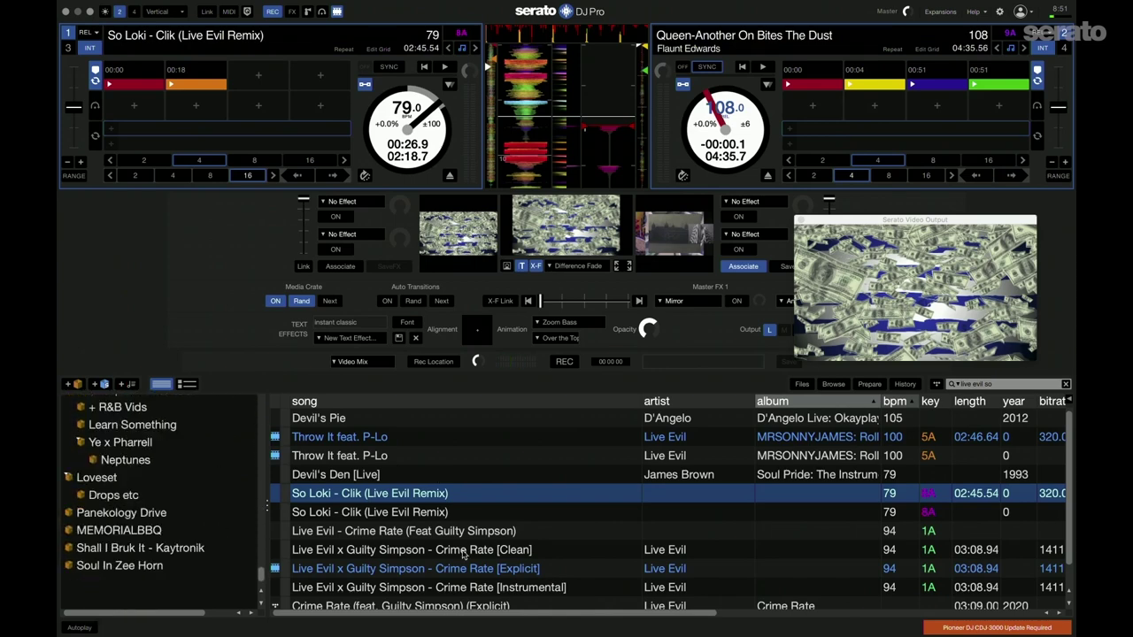
pyautogui.click(462, 552)
pyautogui.press('super+Tab')
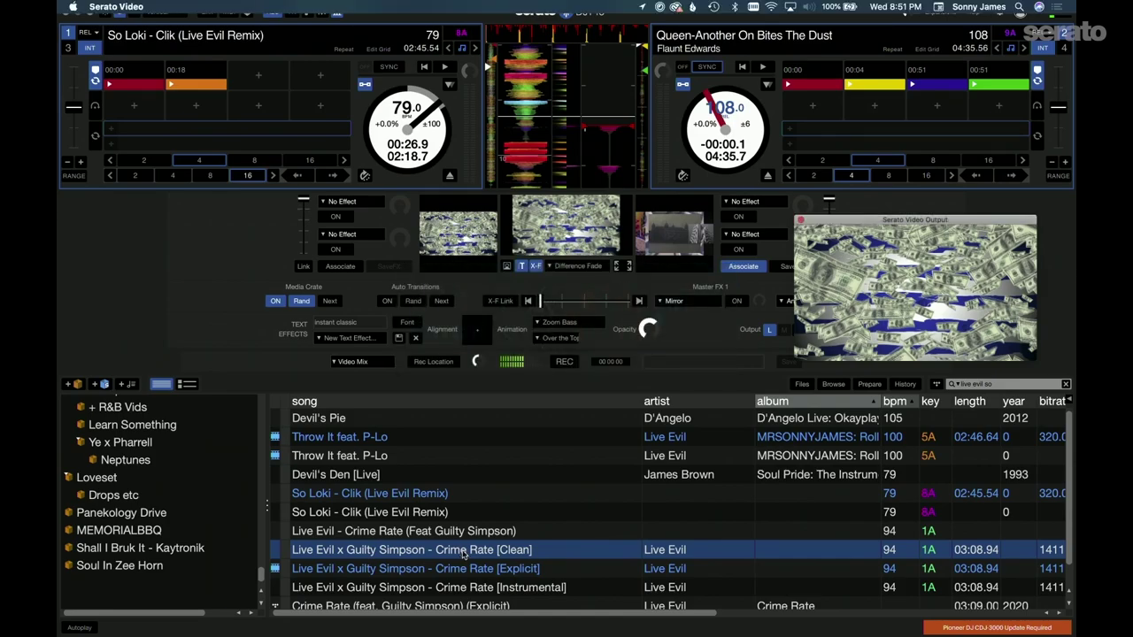
pyautogui.press('super+Tab')
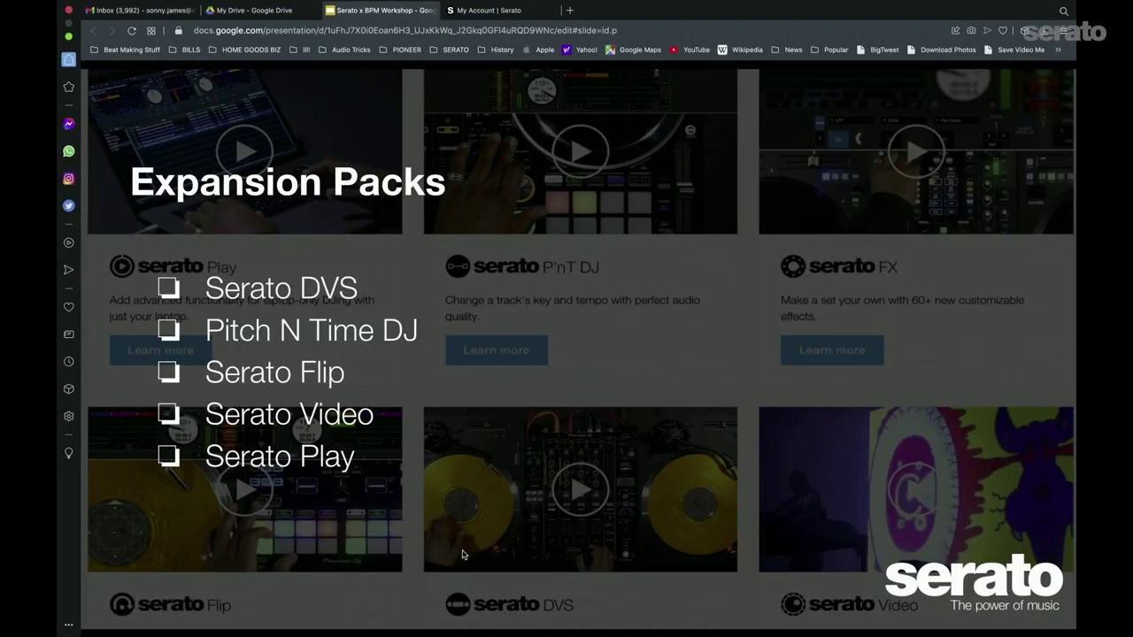
pyautogui.press('super+Tab')
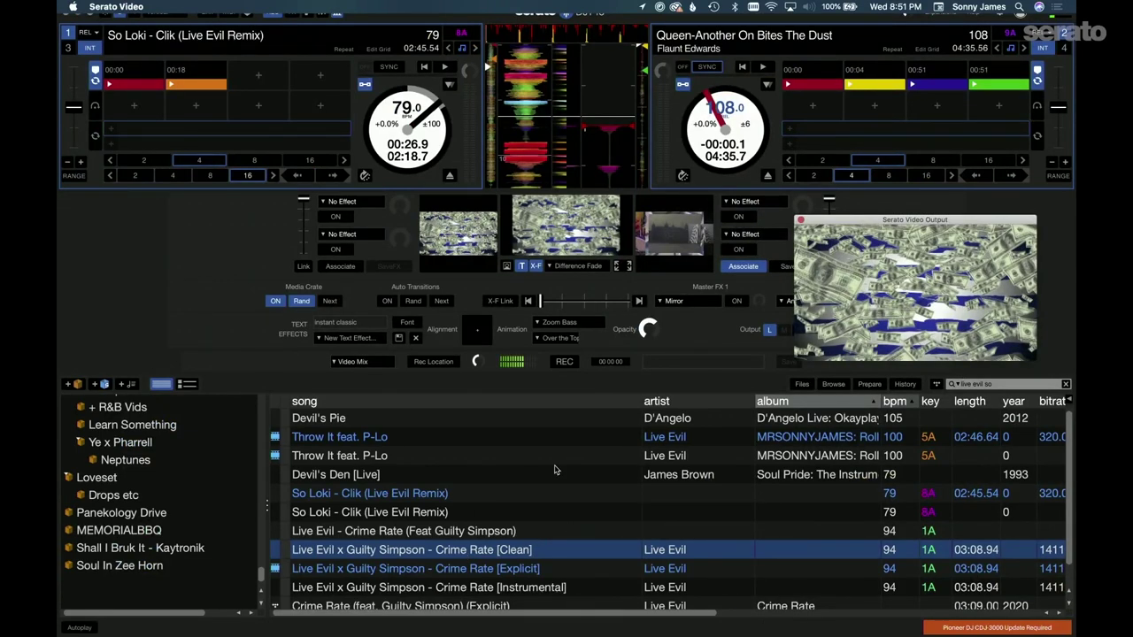
pyautogui.click(226, 229)
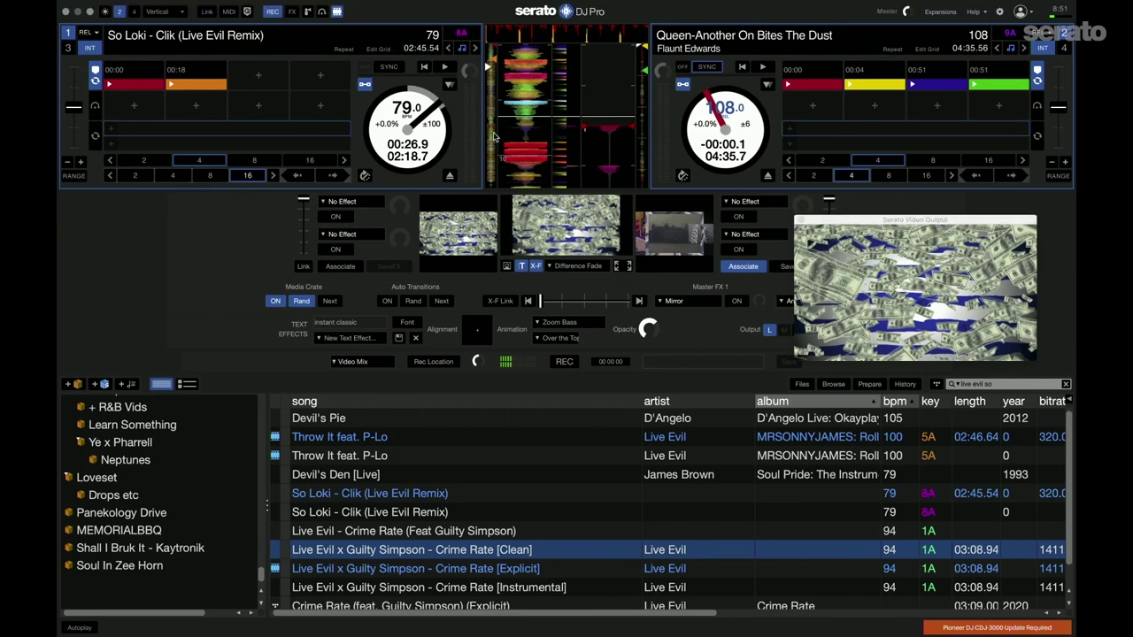
# Close the Serato Video panel and its output window, and hide the recording controls.
pyautogui.click(337, 12)
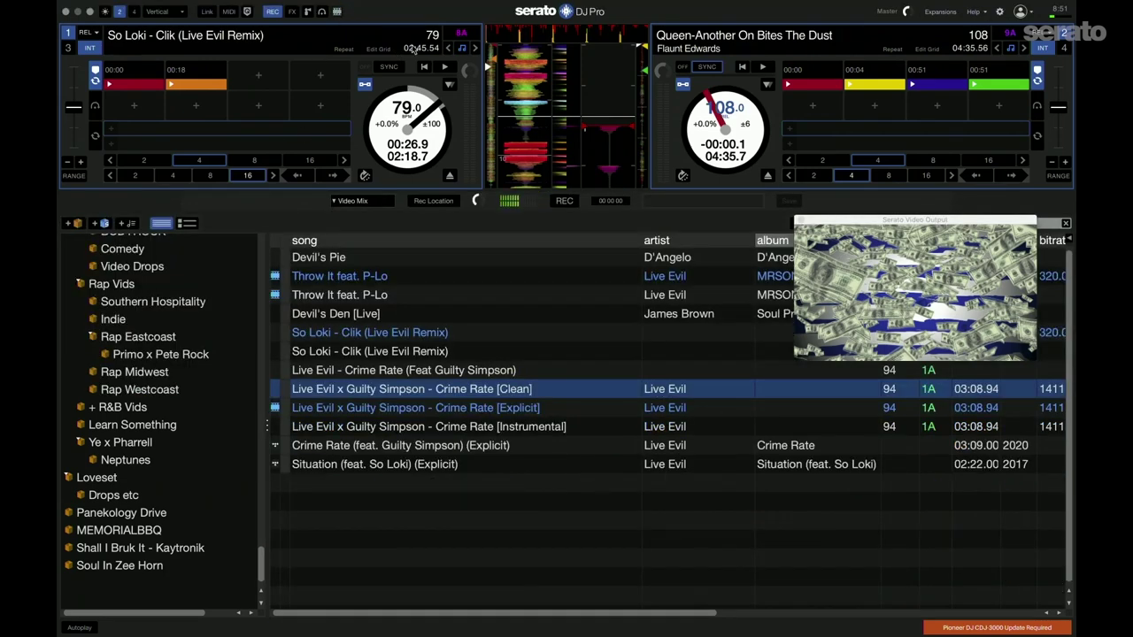
pyautogui.click(800, 220)
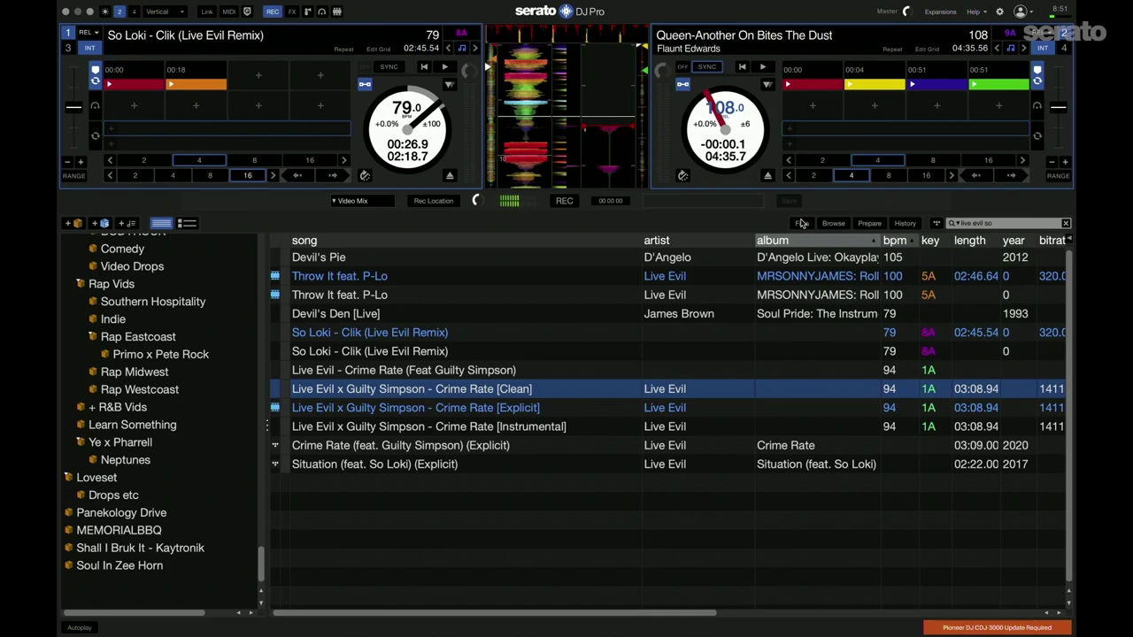
pyautogui.click(271, 11)
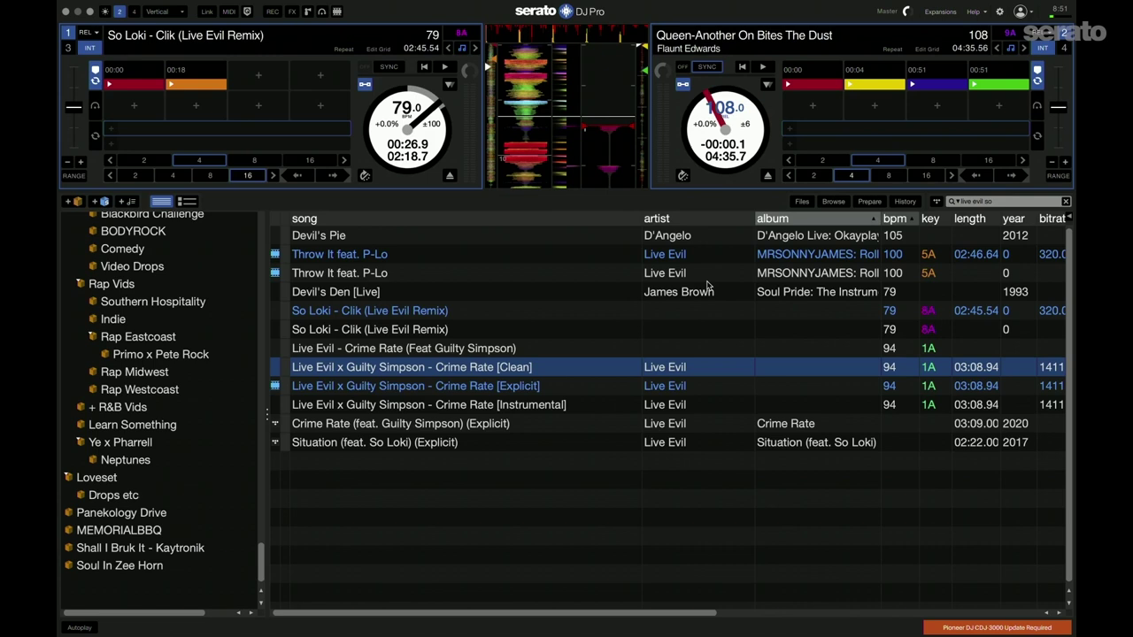
pyautogui.click(484, 278)
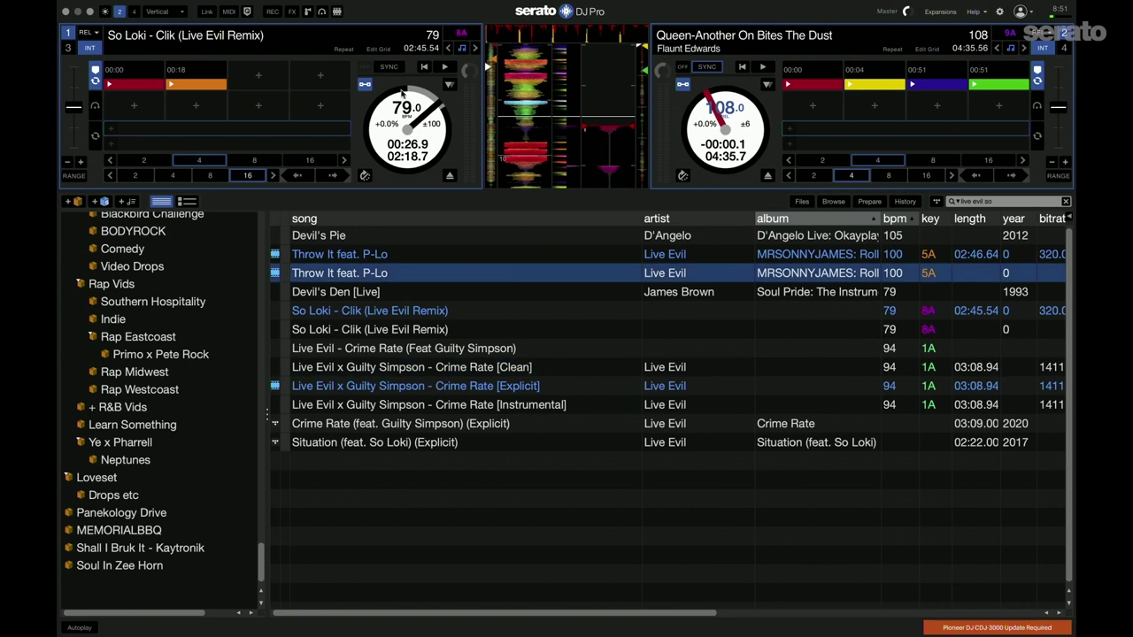
# Show the sampler with output M, trigger the second sample slot of bank A, and collapse the sampler to its compact view.
pyautogui.click(309, 13)
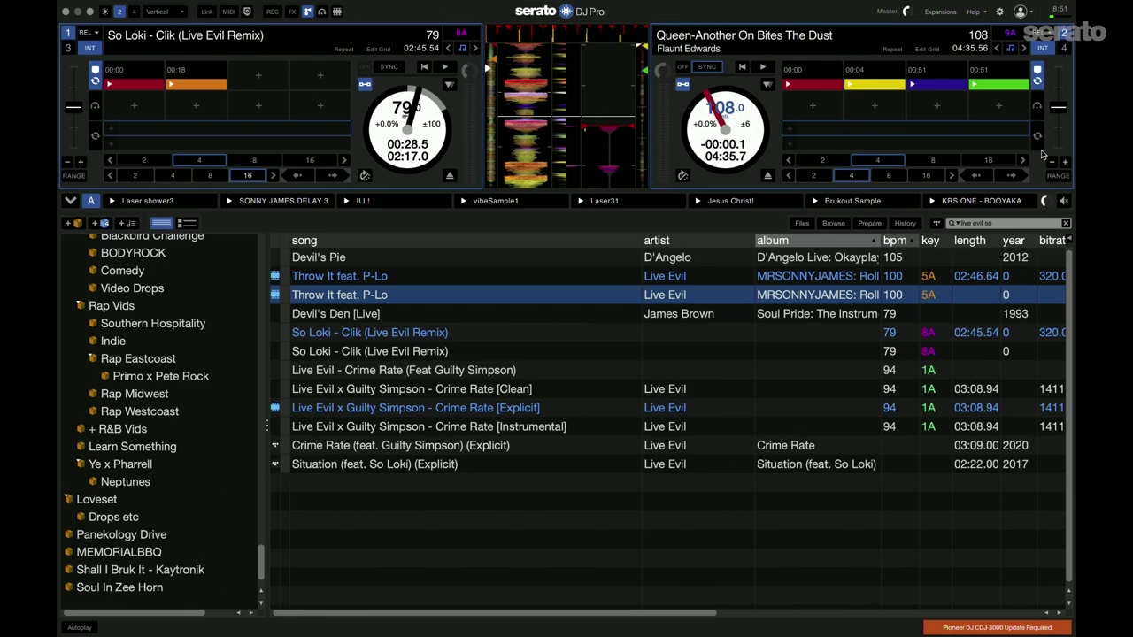
pyautogui.click(71, 200)
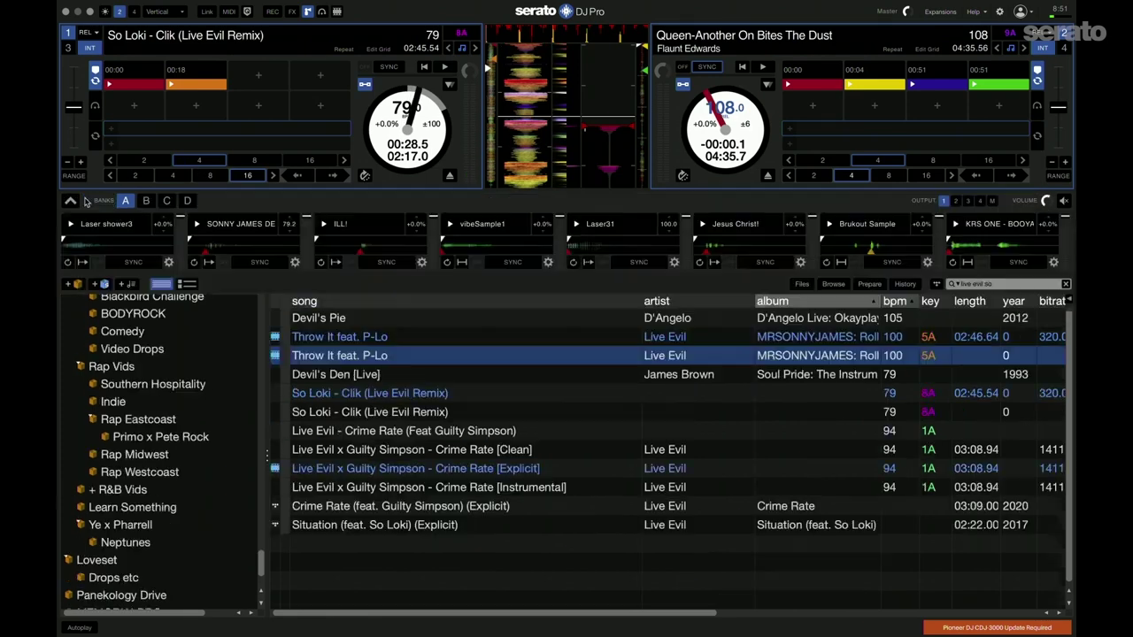
pyautogui.click(993, 201)
pyautogui.hotkey('ctrl', '2')
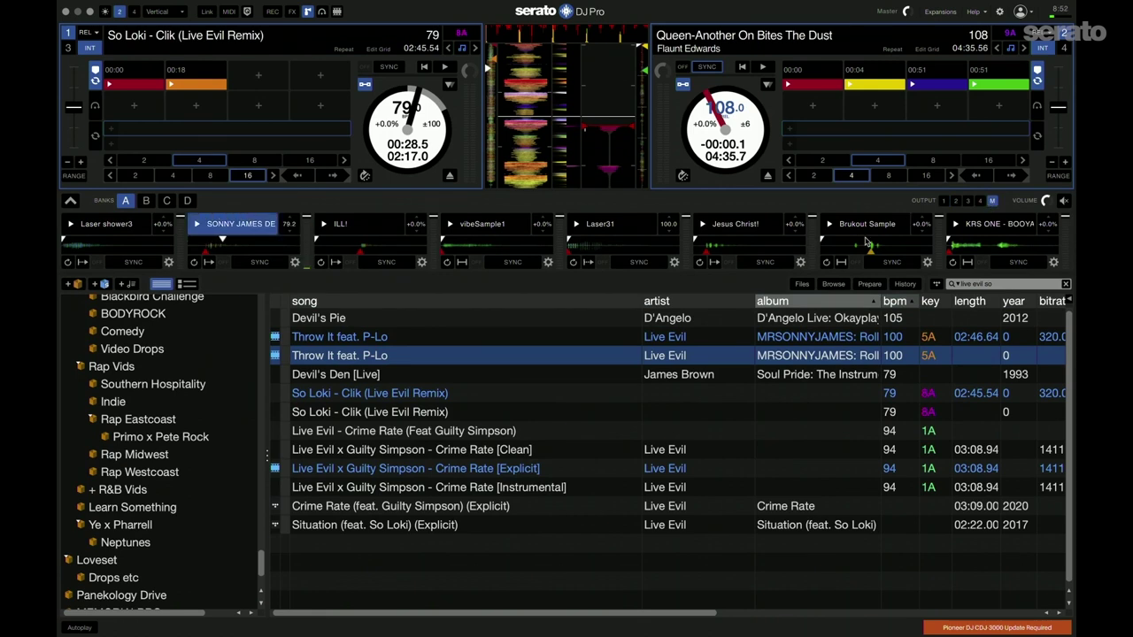
pyautogui.click(71, 201)
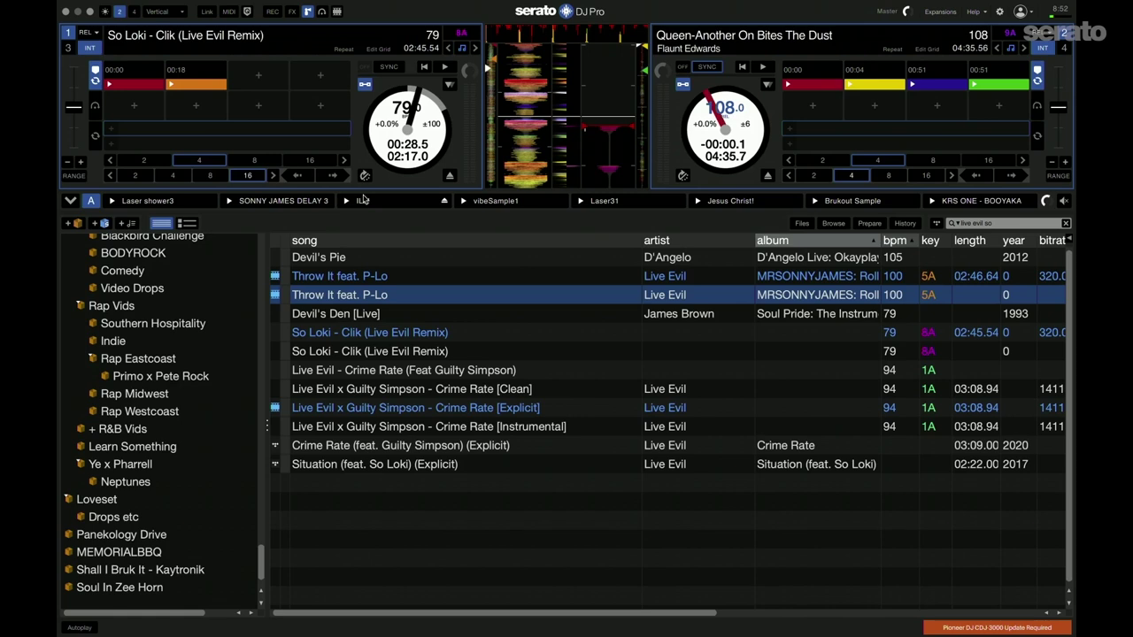
pyautogui.click(446, 283)
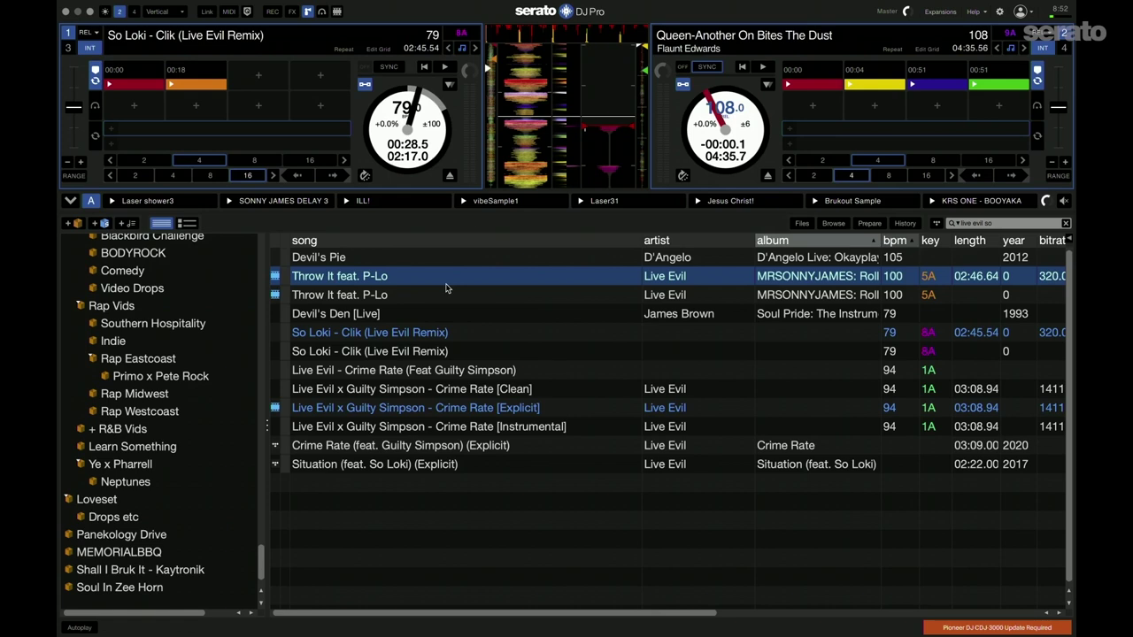
pyautogui.click(439, 294)
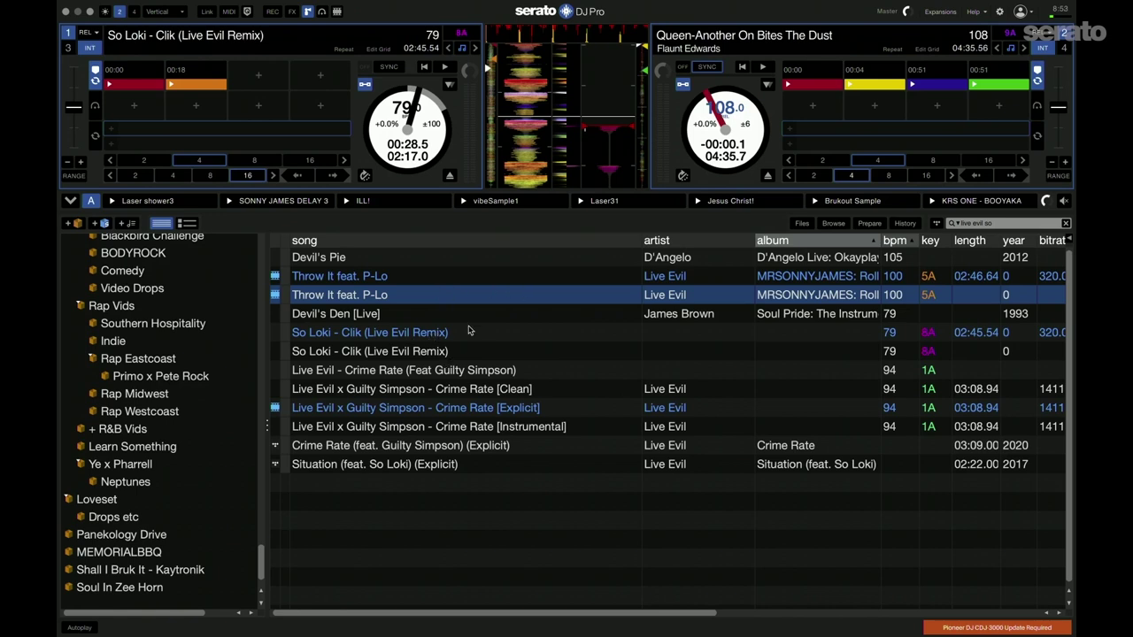
pyautogui.click(387, 339)
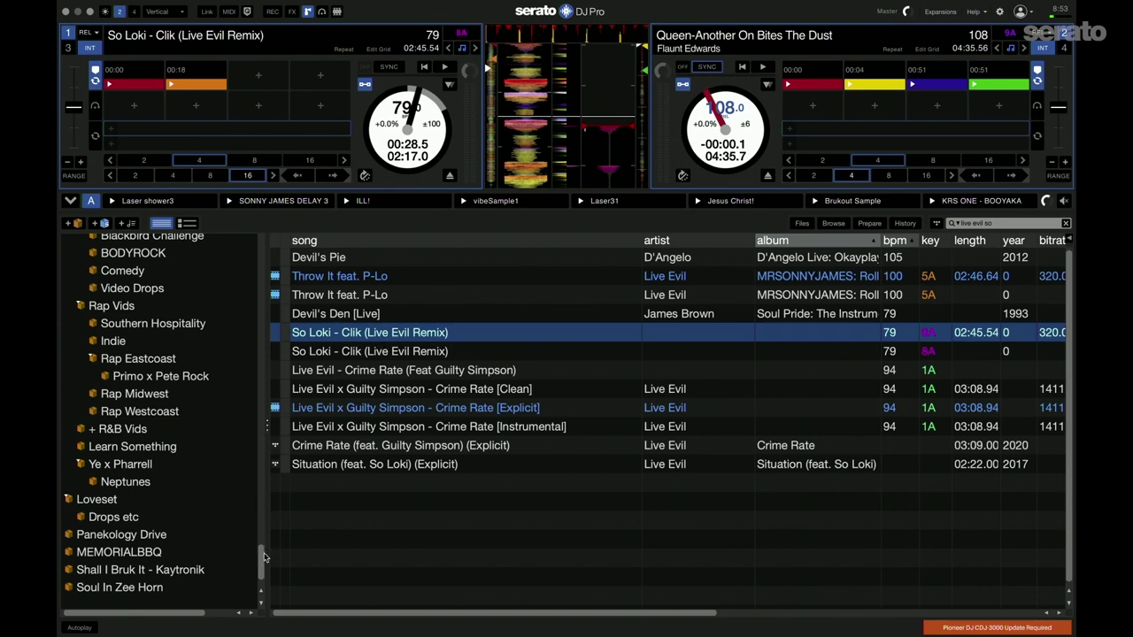
# Find the SP8 crate in the crate list, expand it and open its Bank A subcrate.
pyautogui.moveTo(264, 556); pyautogui.dragTo(275, 245)
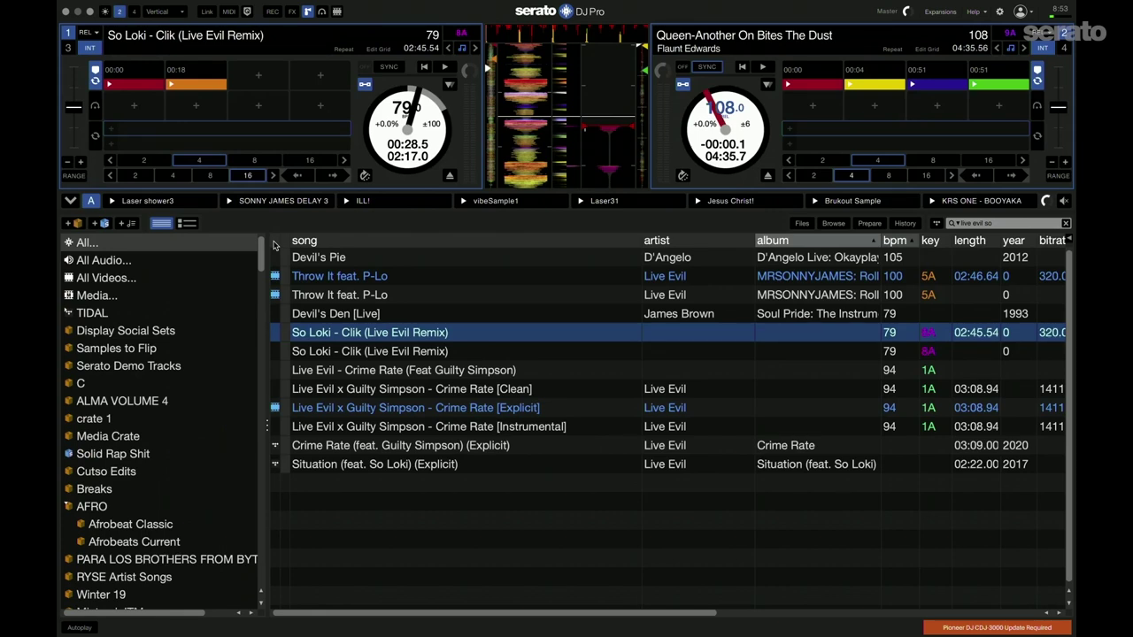
pyautogui.scroll(-5, 160, 485)
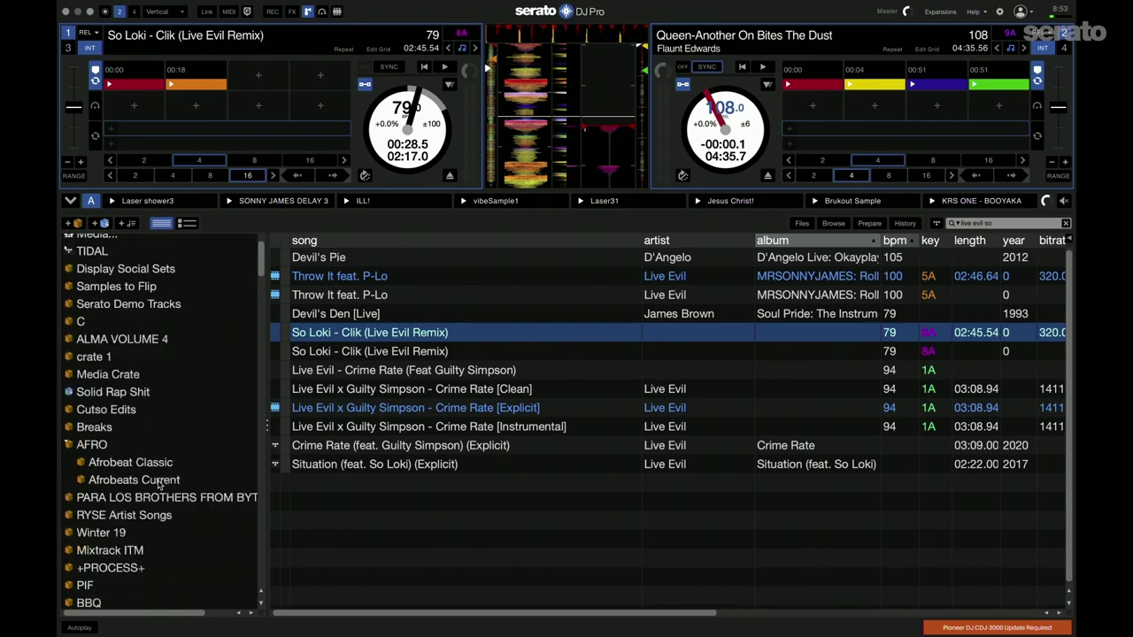
pyautogui.scroll(-15, 160, 485)
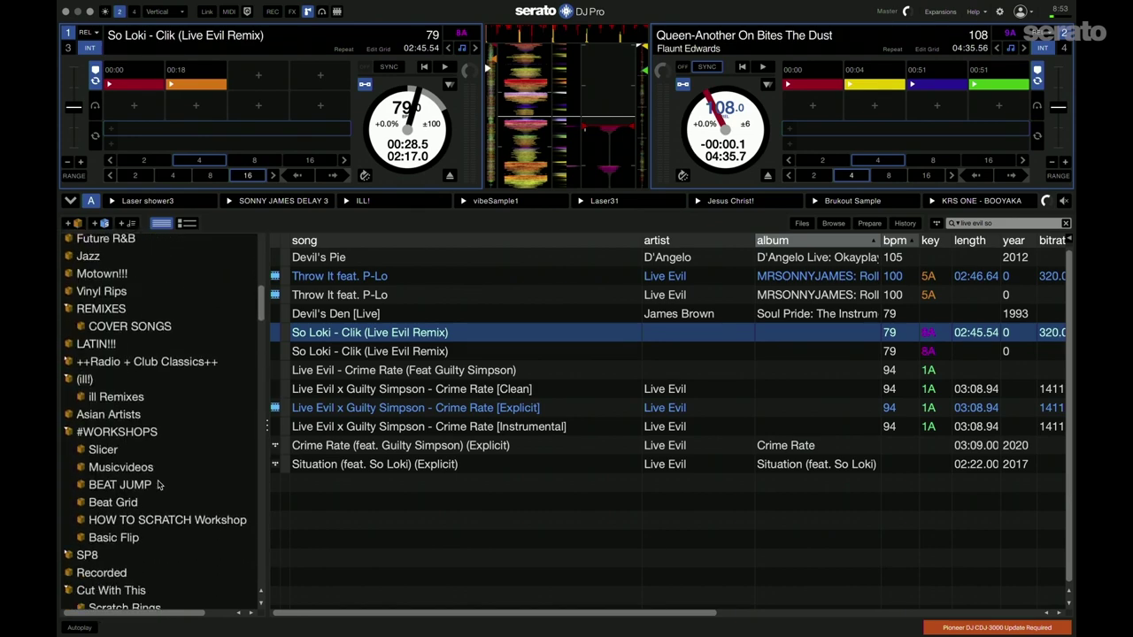
pyautogui.scroll(-5, 159, 484)
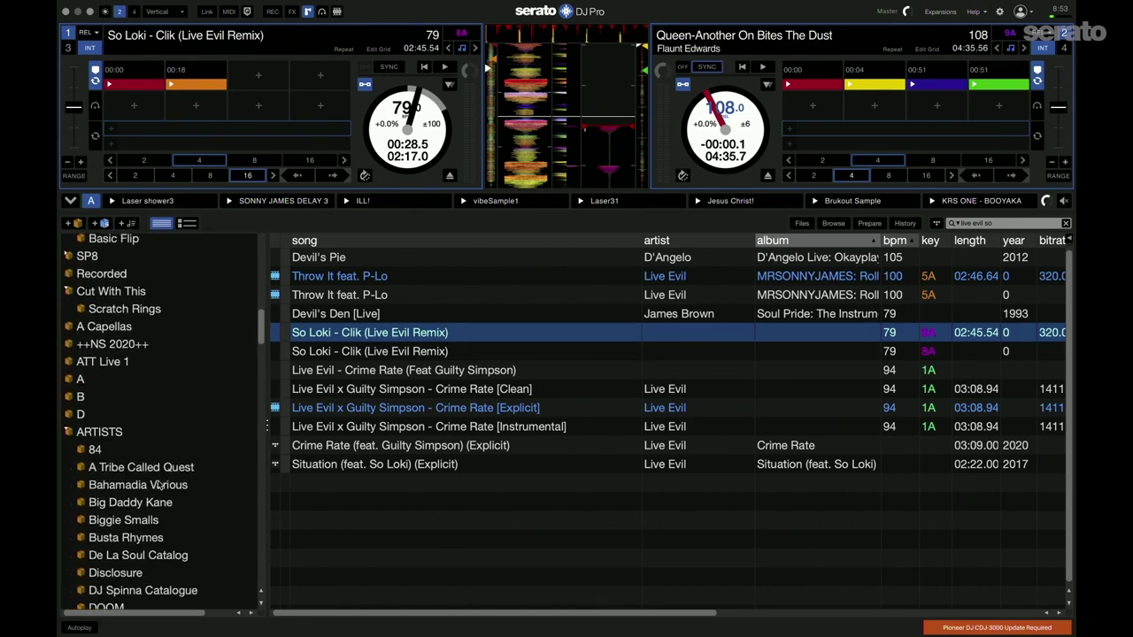
pyautogui.scroll(-2, 150, 426)
pyautogui.scroll(4, 91, 350)
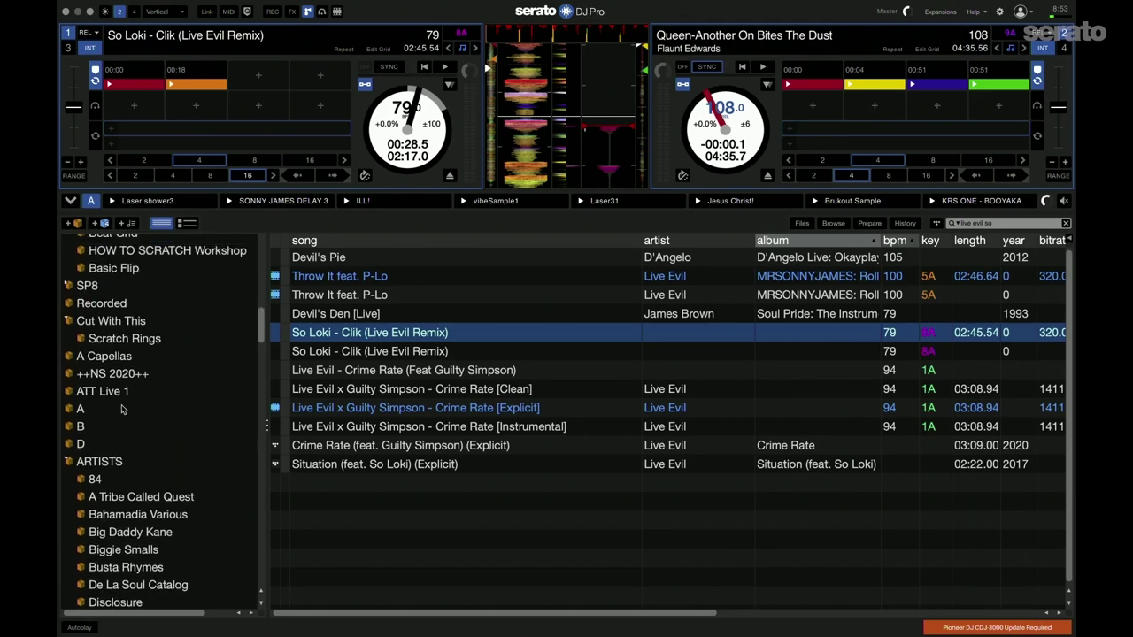
pyautogui.click(69, 343)
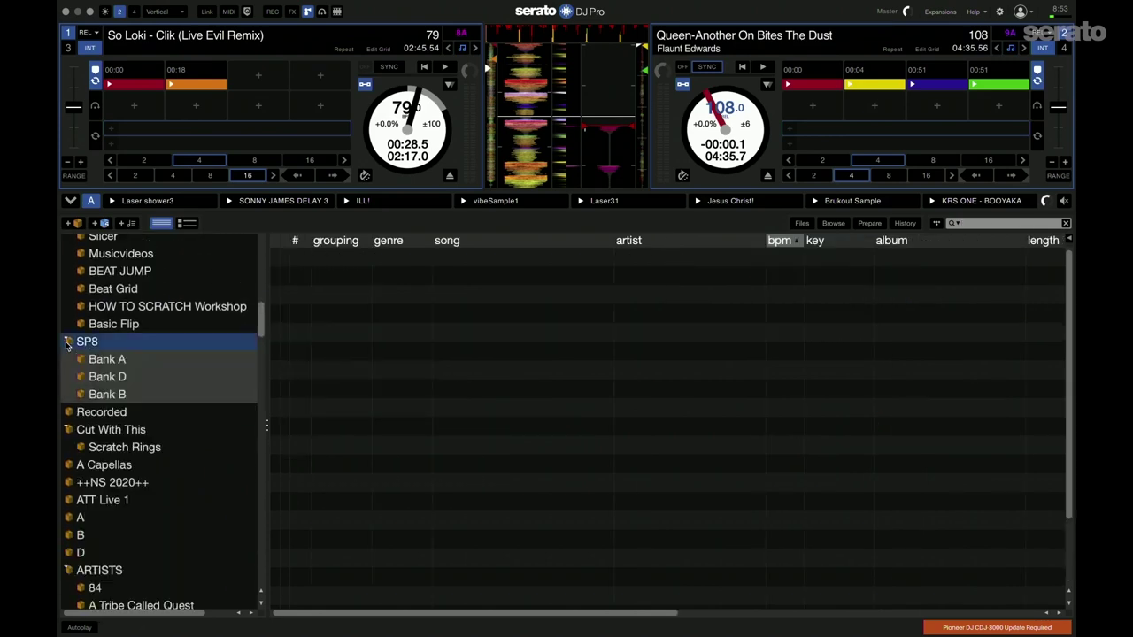
pyautogui.click(134, 366)
# Load the sample Jesus Christ! from the Bank A crate onto deck 1 for playback.
pyautogui.click(431, 282)
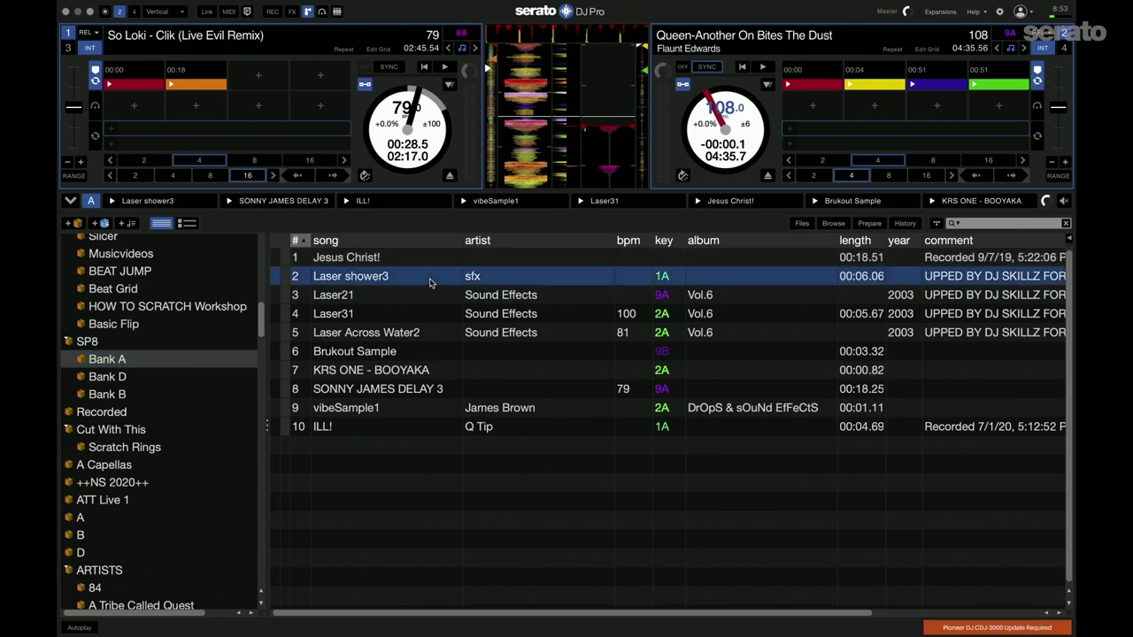
pyautogui.press('Up')
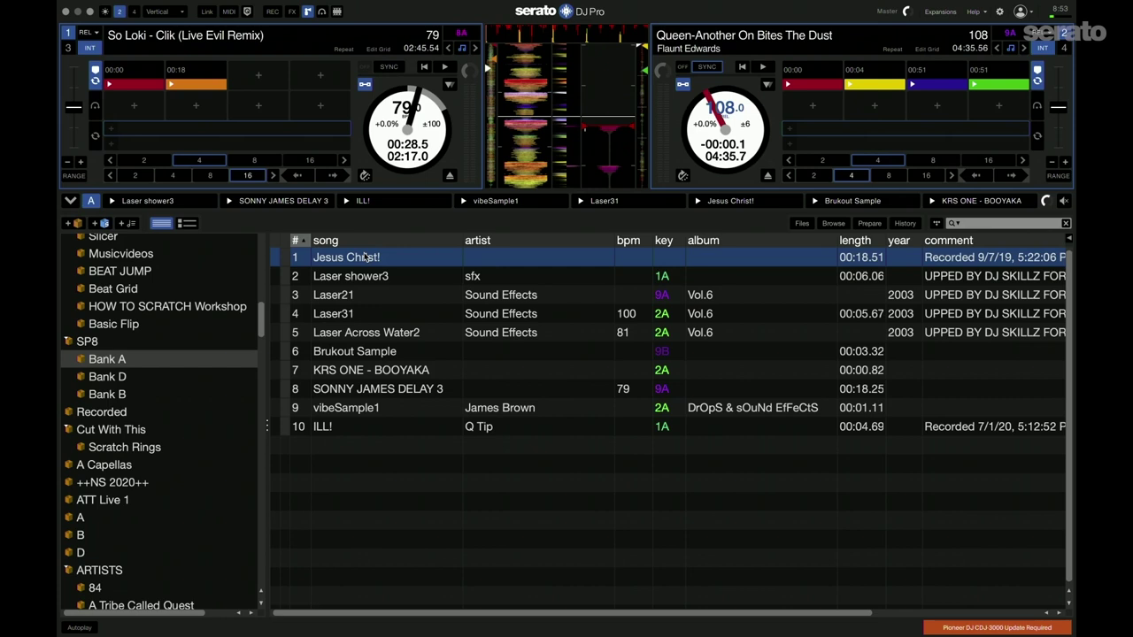
pyautogui.hotkey('shift', 'Left')
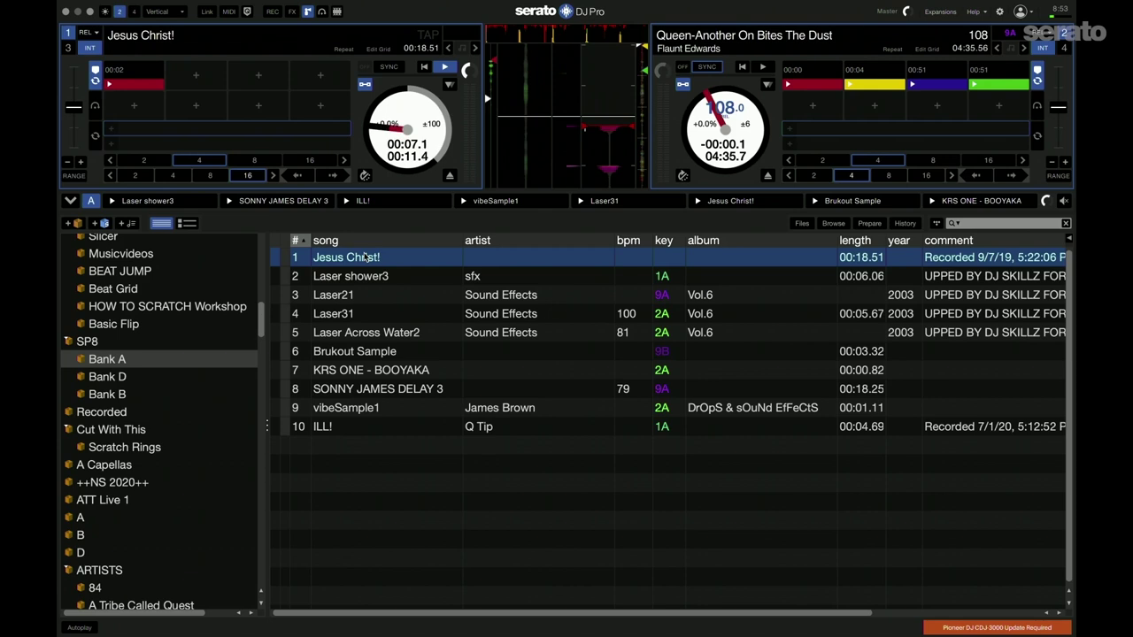
# Play vibeSample1 from the sampler and look through the other samples in the Bank A crate.
pyautogui.click(435, 372)
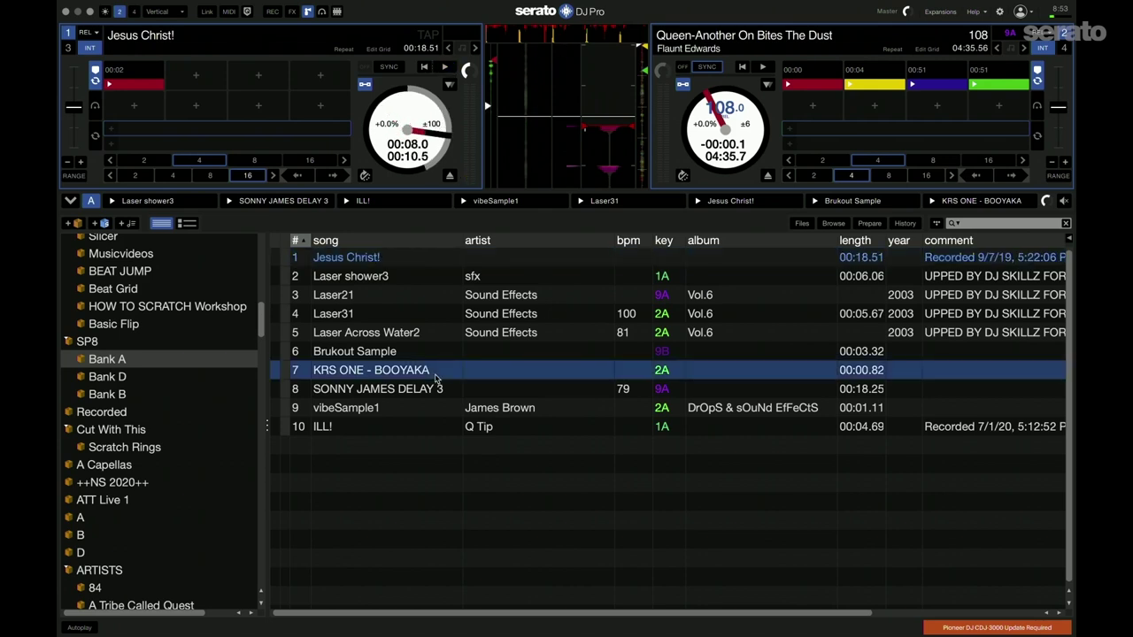
pyautogui.press('Up')
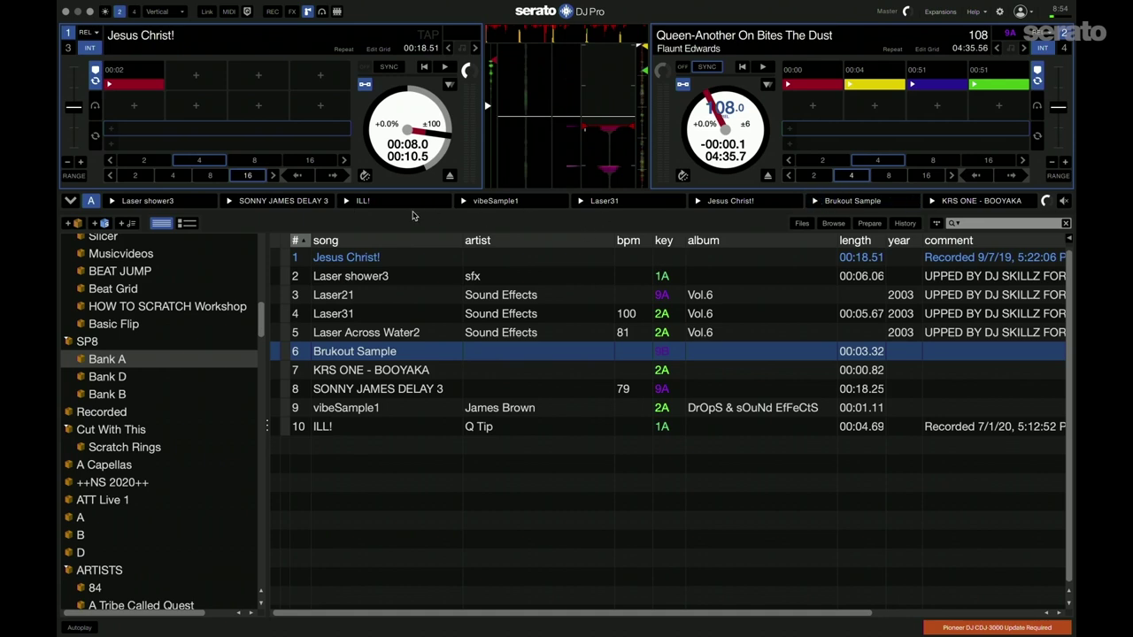
pyautogui.click(462, 201)
pyautogui.click(359, 315)
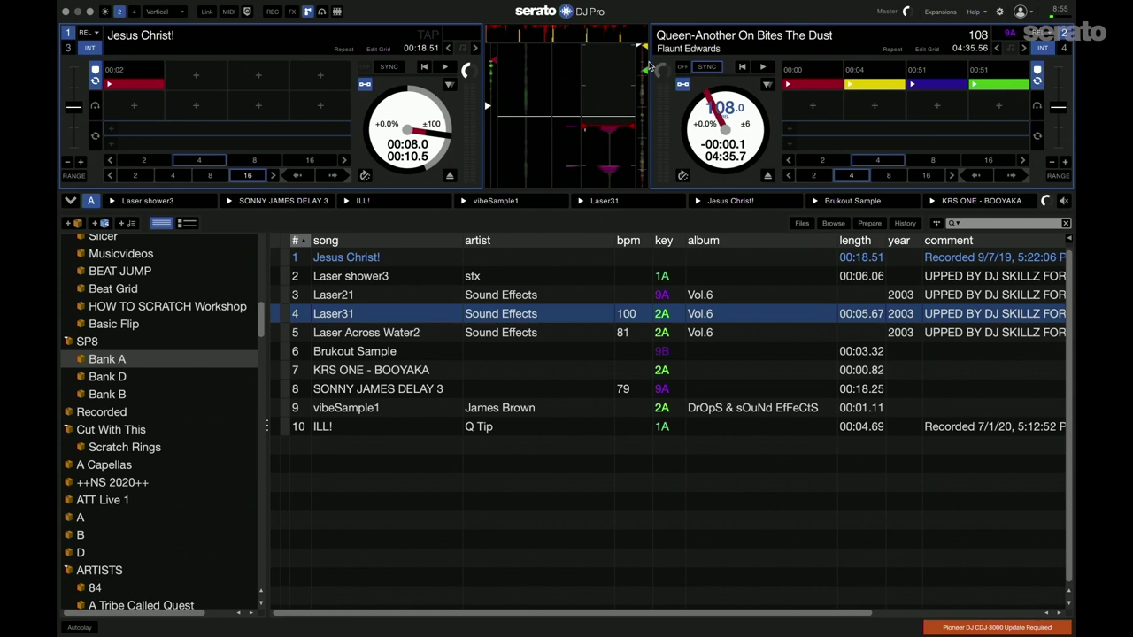
pyautogui.click(446, 378)
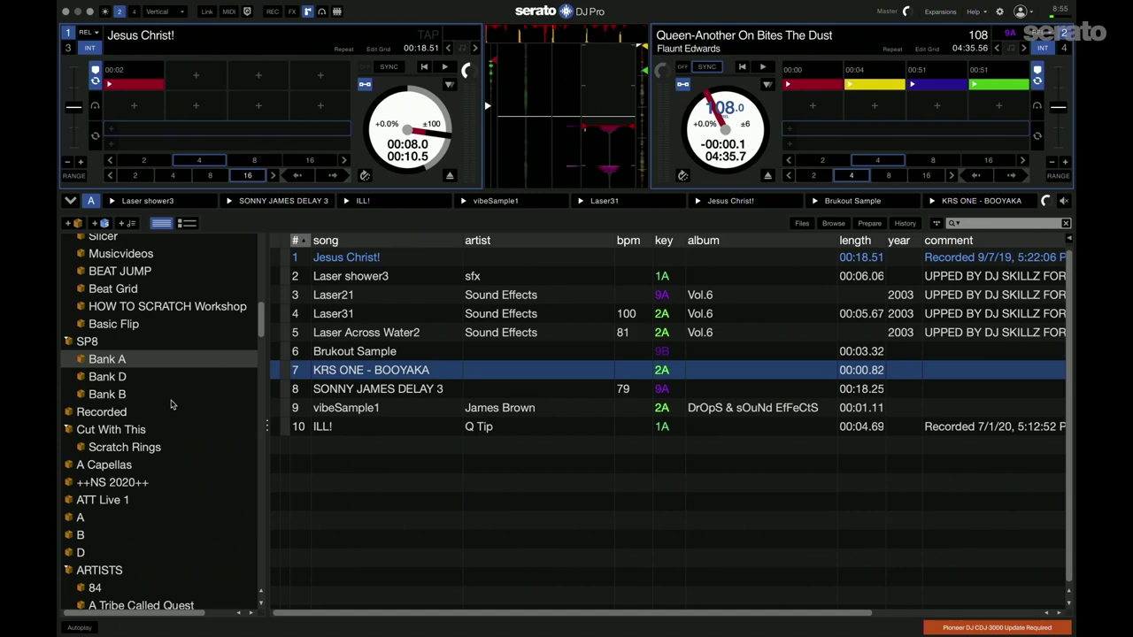
# Look through the crate list to examine how the crates and subcrates are organised, from the genre crates to the ARTISTS crate.
pyautogui.scroll(4, 172, 404)
pyautogui.scroll(8, 172, 404)
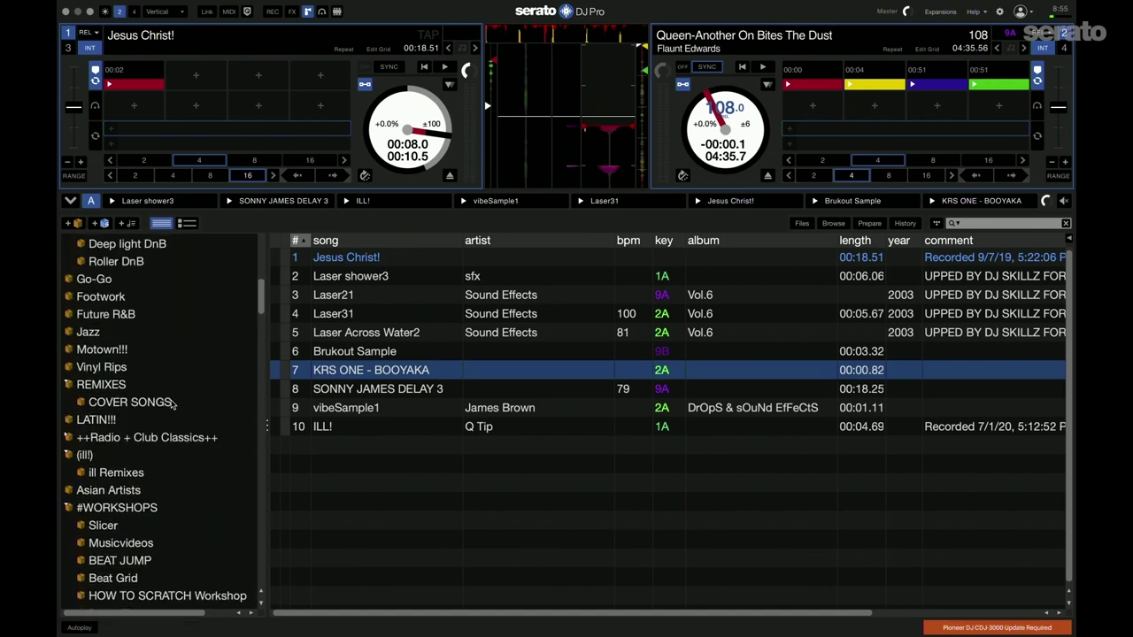
pyautogui.scroll(-4, 172, 405)
pyautogui.scroll(15, 172, 405)
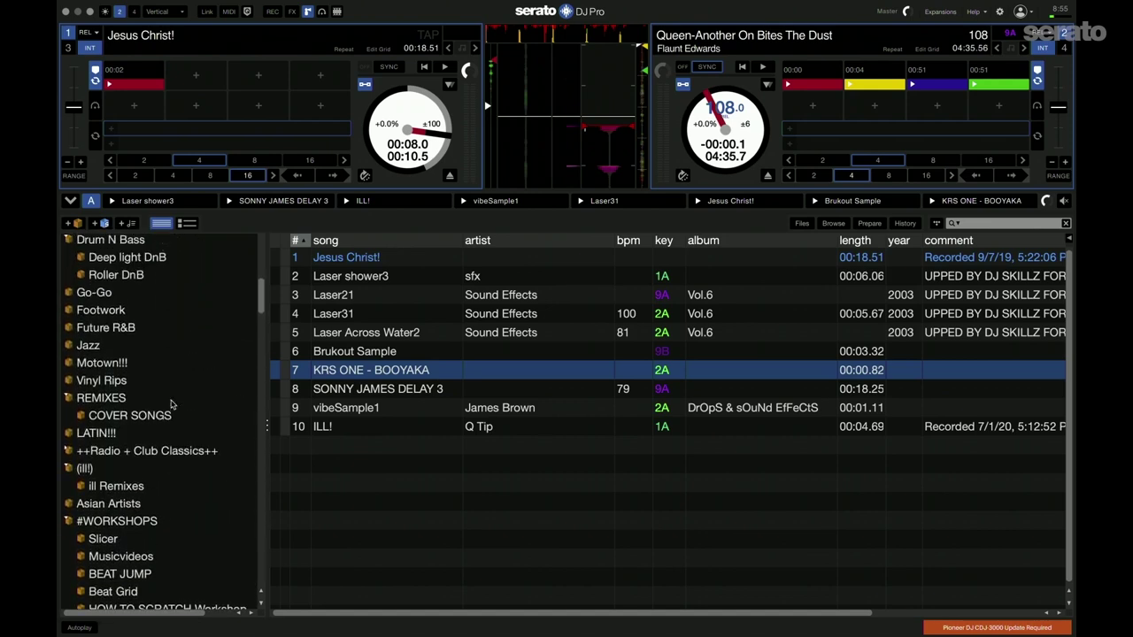
pyautogui.scroll(16, 172, 404)
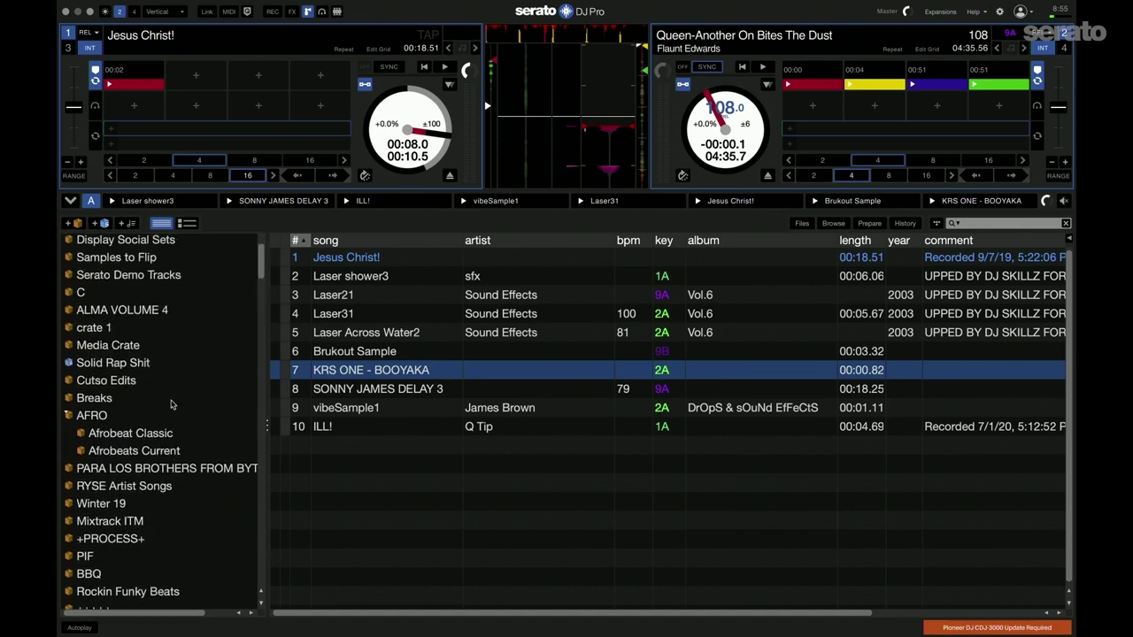
pyautogui.scroll(-8, 172, 405)
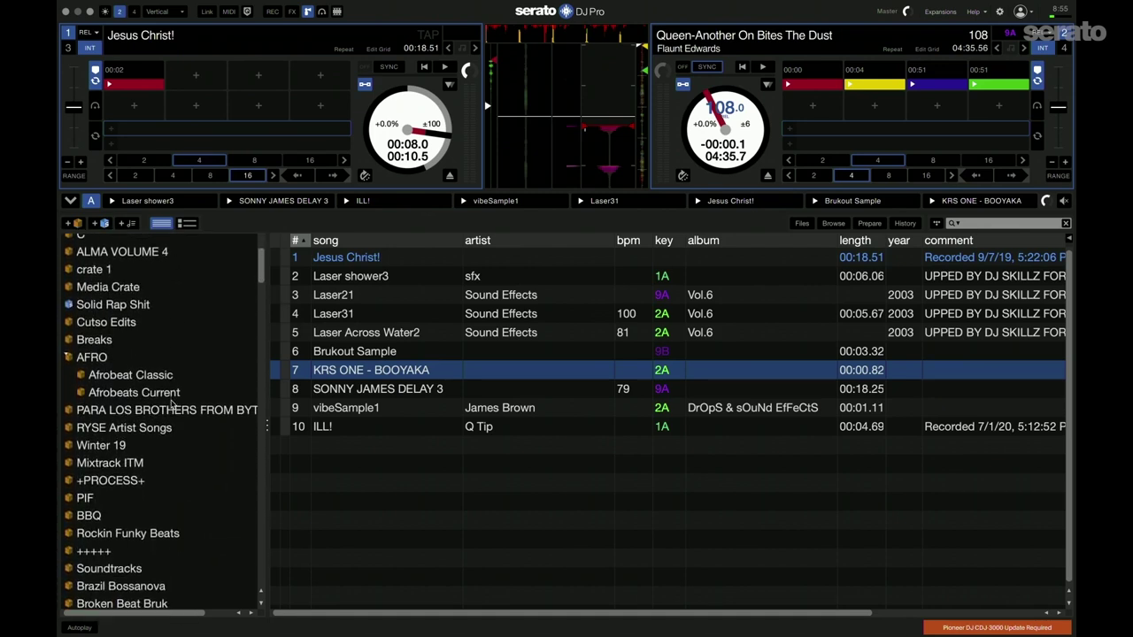
pyautogui.scroll(-20, 171, 405)
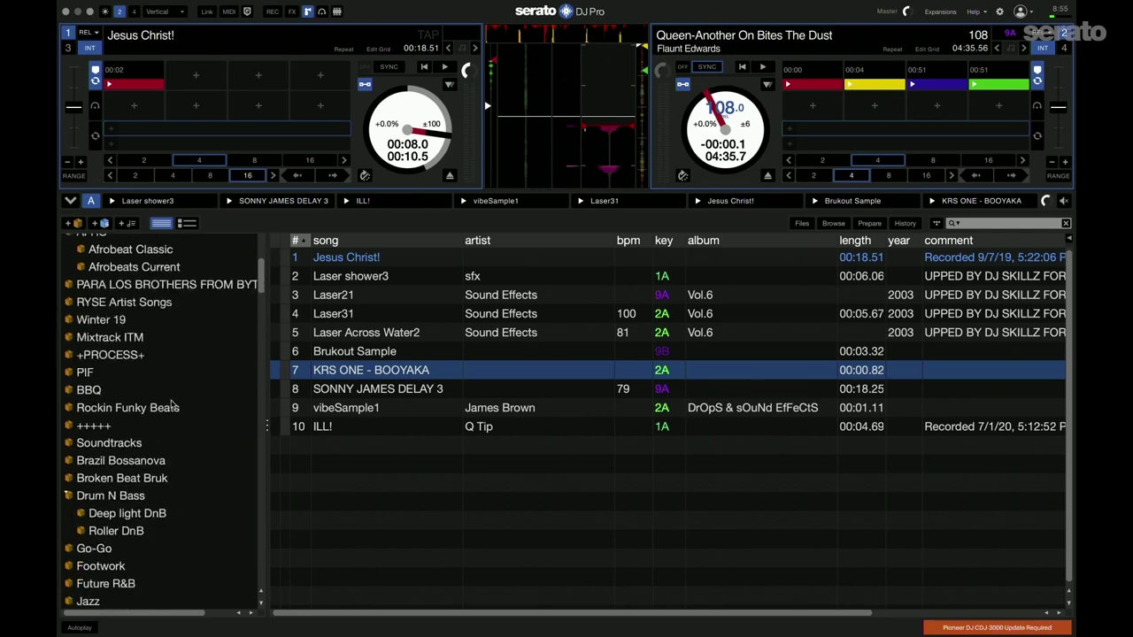
pyautogui.scroll(-20, 172, 404)
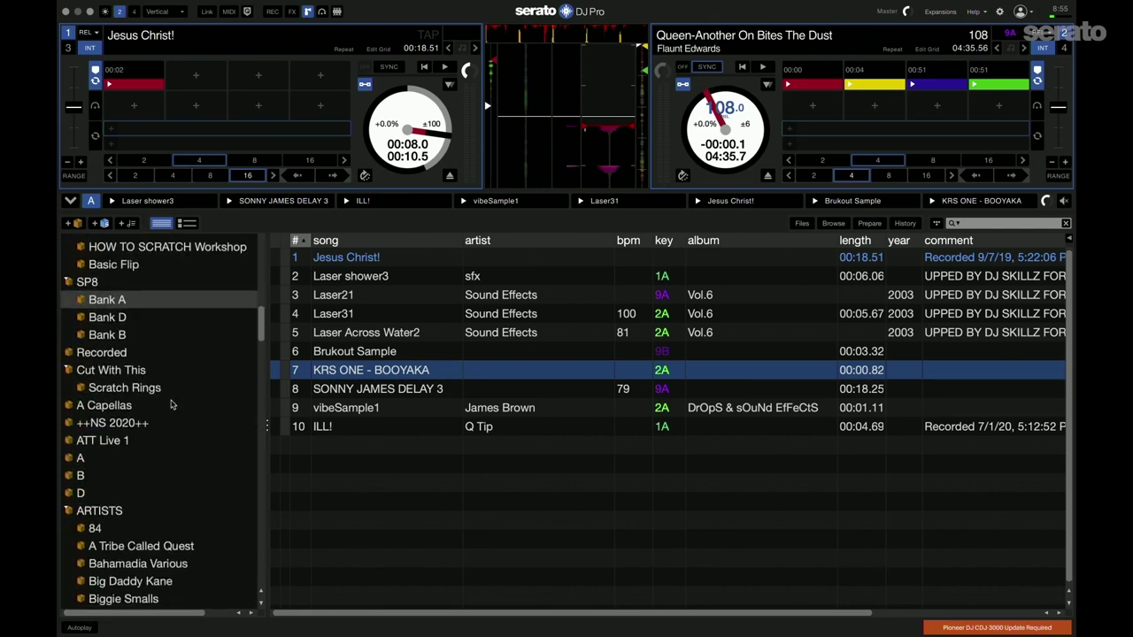
pyautogui.scroll(9, 122, 357)
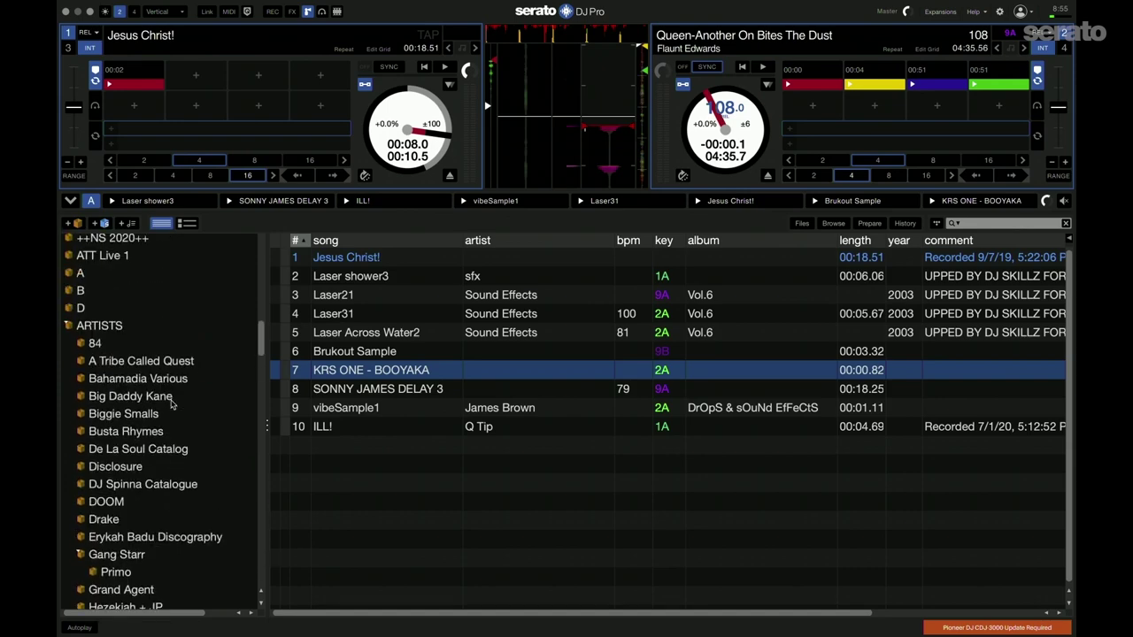
# Open the ARTISTS crate and demonstrate collapsing and expanding its subcrates, leaving them collapsed.
pyautogui.click(67, 352)
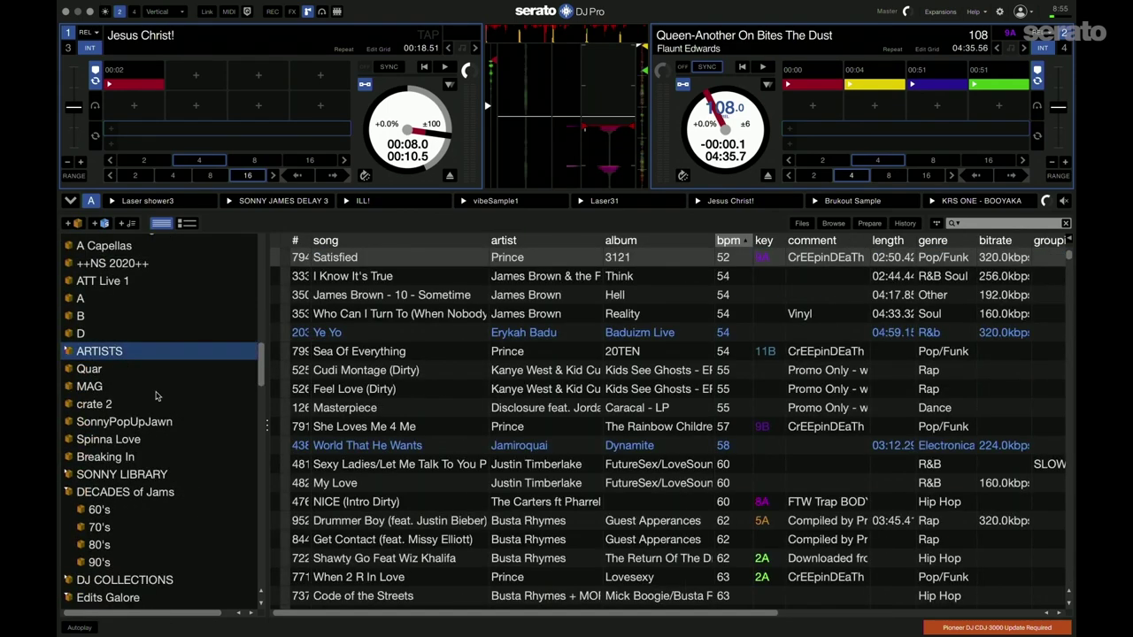
pyautogui.click(68, 353)
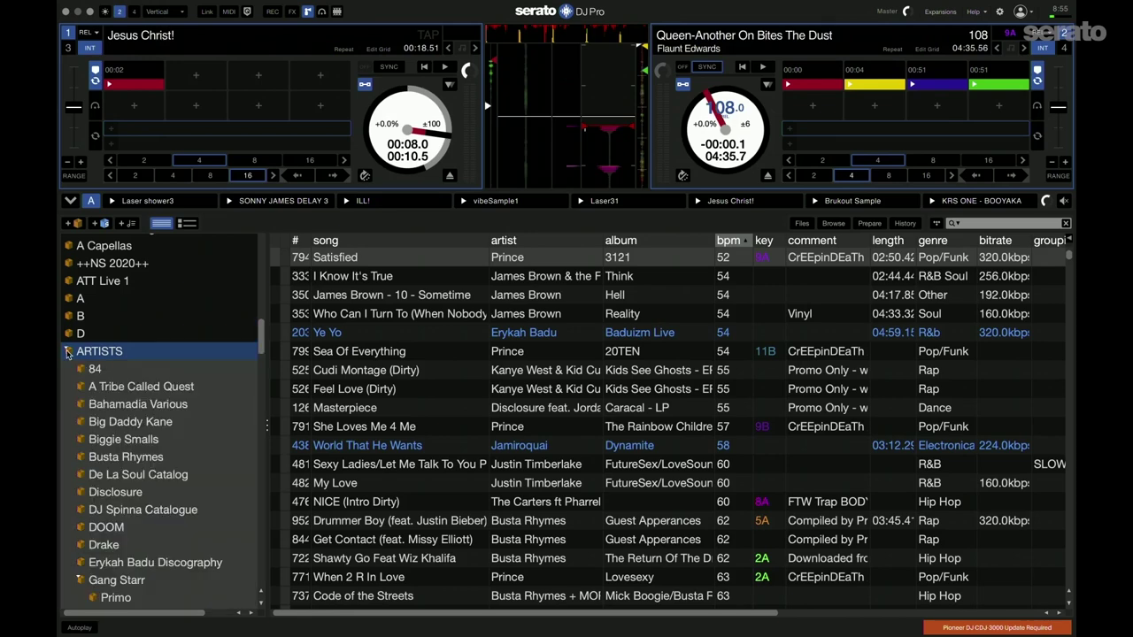
pyautogui.click(68, 352)
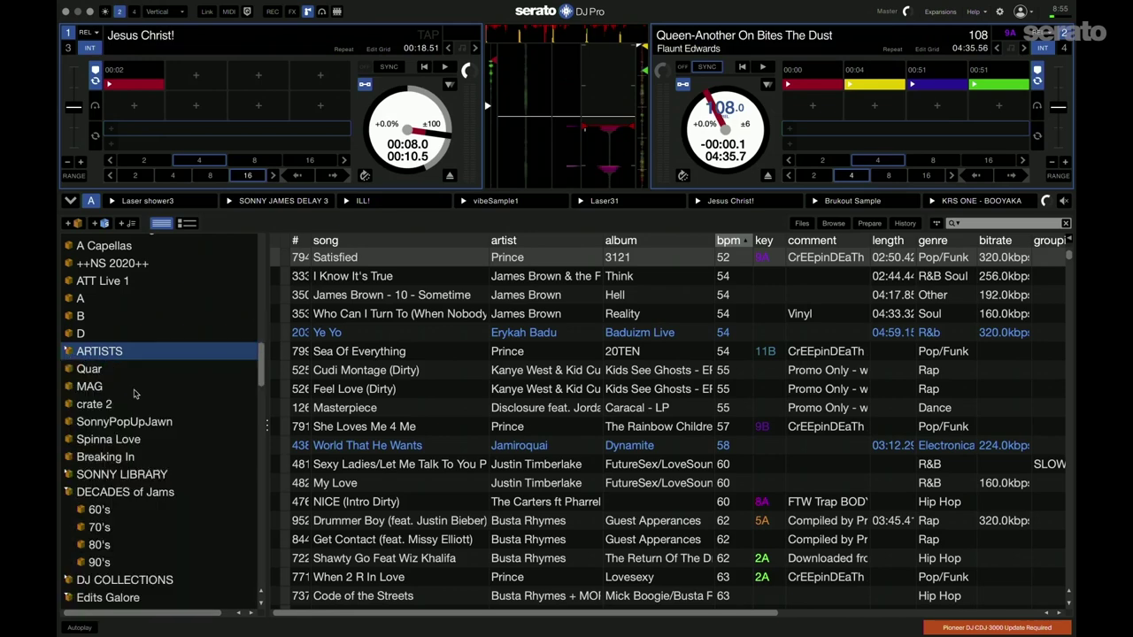
# Examine the remaining genre crates and their subcrates, from HIP-HOP and HOUSE through Reggae and Soul Music to #CULTURAL# and VIDEOS.
pyautogui.scroll(-20, 162, 414)
pyautogui.scroll(5, 162, 413)
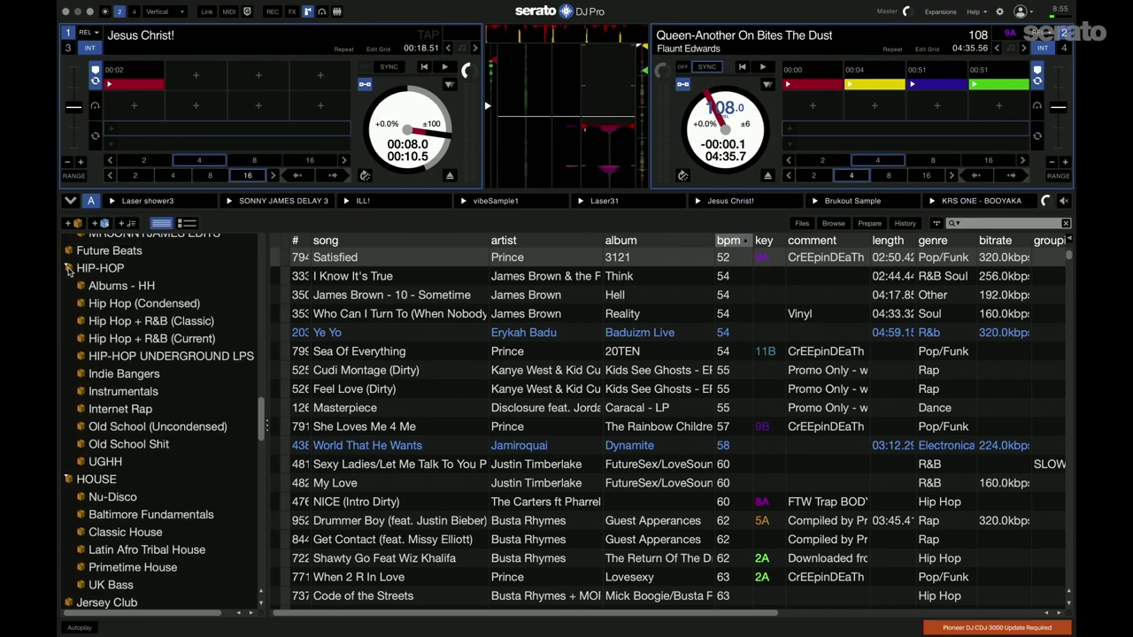
pyautogui.scroll(-15, 152, 316)
pyautogui.scroll(-20, 152, 316)
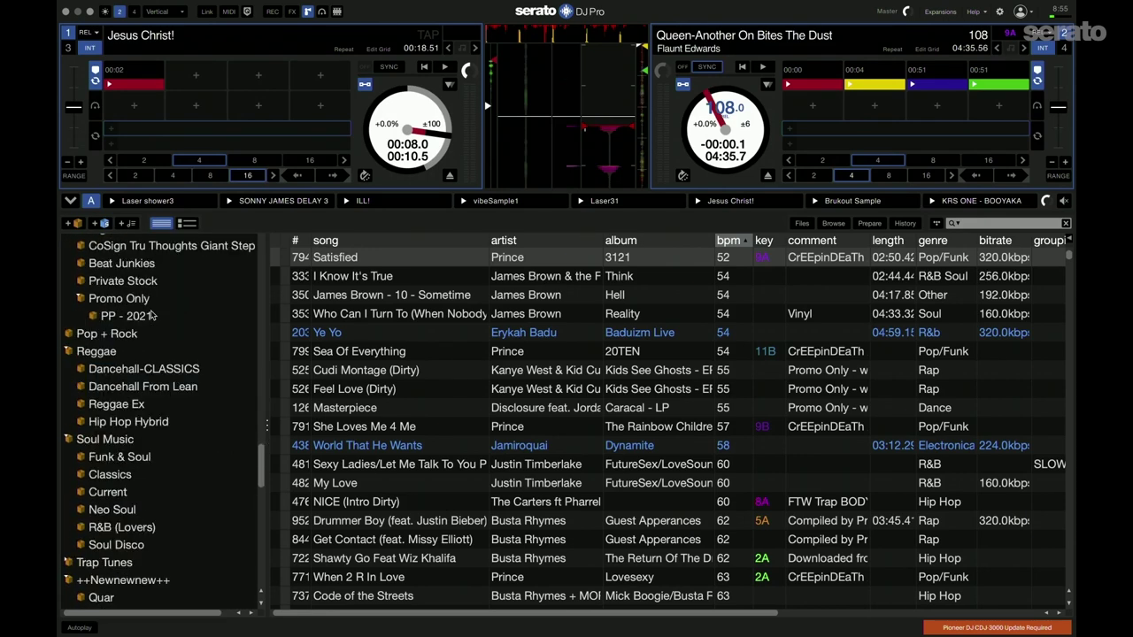
pyautogui.scroll(-2, 153, 315)
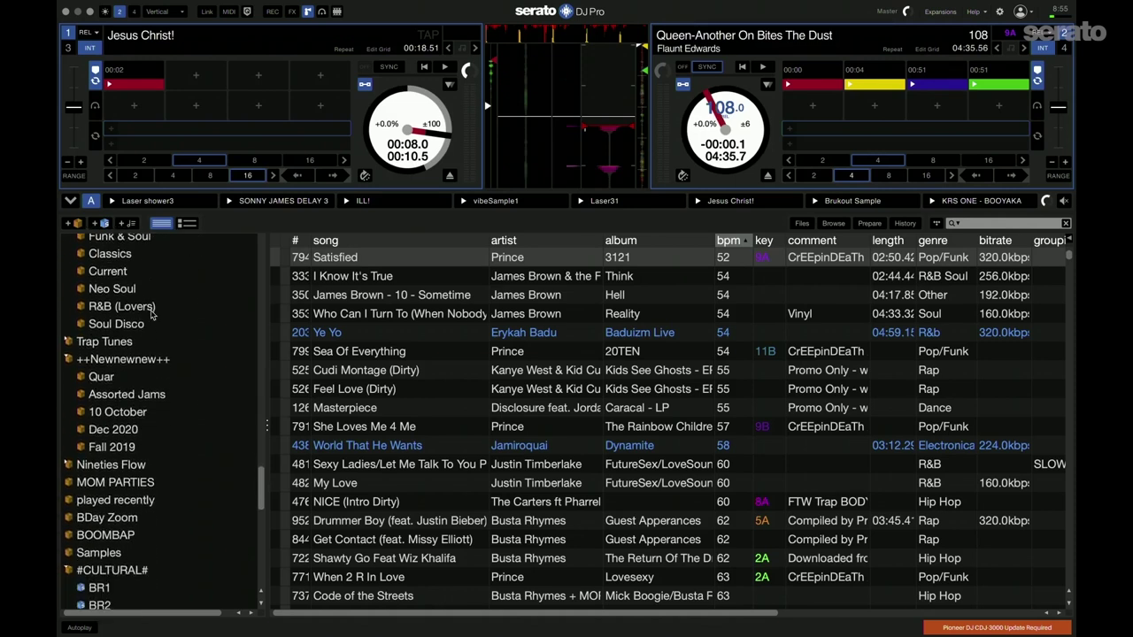
pyautogui.scroll(3, 153, 316)
pyautogui.scroll(5, 152, 316)
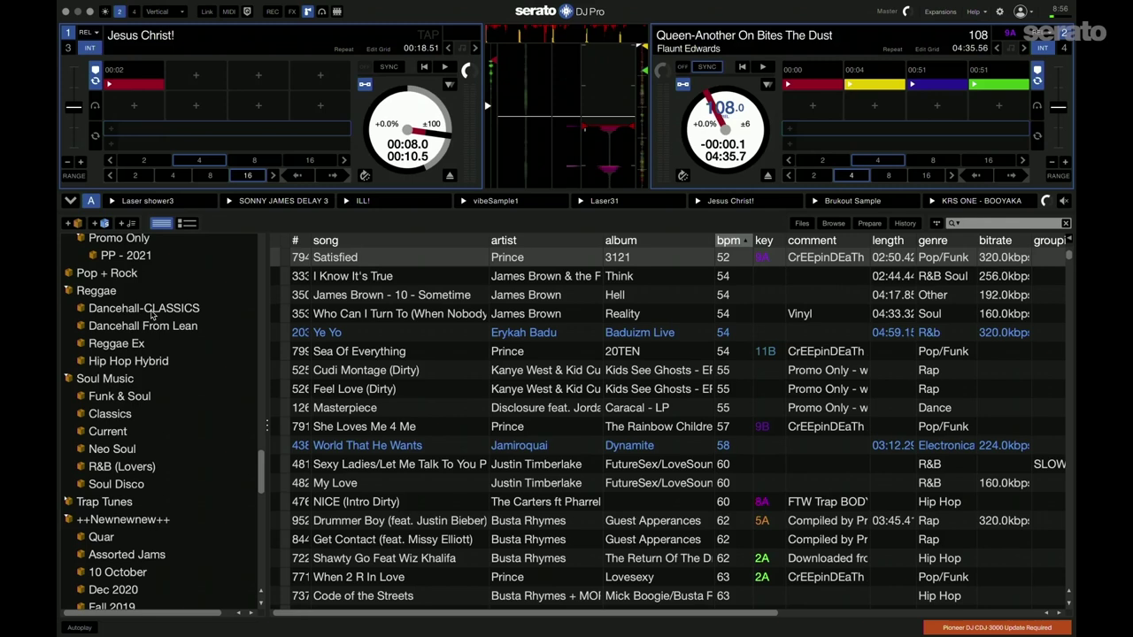
pyautogui.scroll(-10, 152, 314)
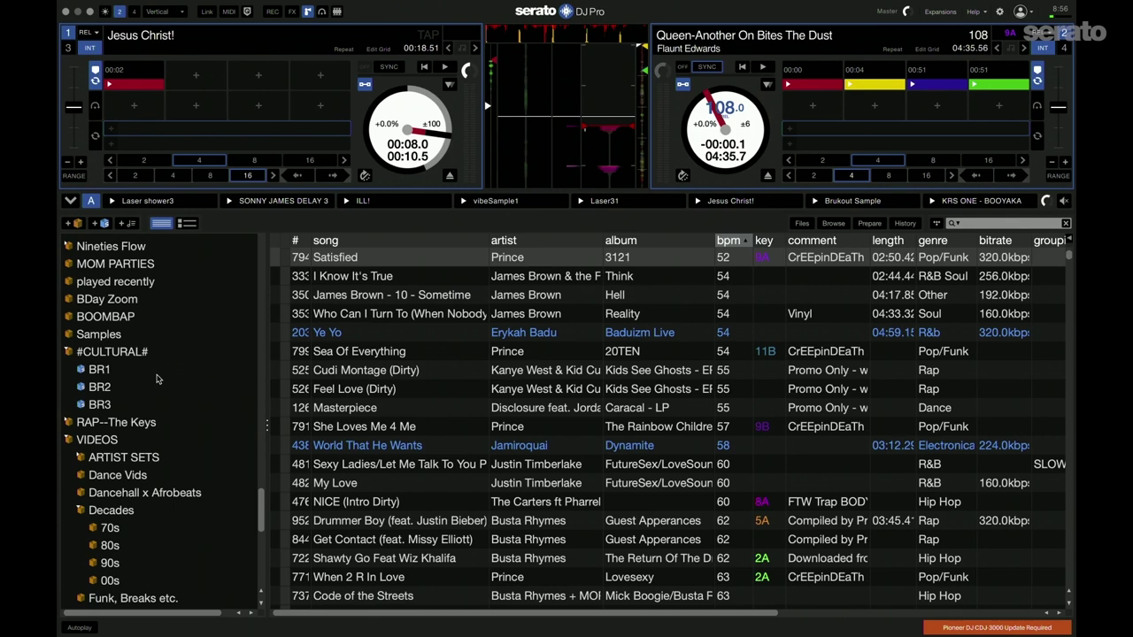
# Open the BR1 smart crate under #CULTURAL# and look through its tracks in bpm order.
pyautogui.click(157, 373)
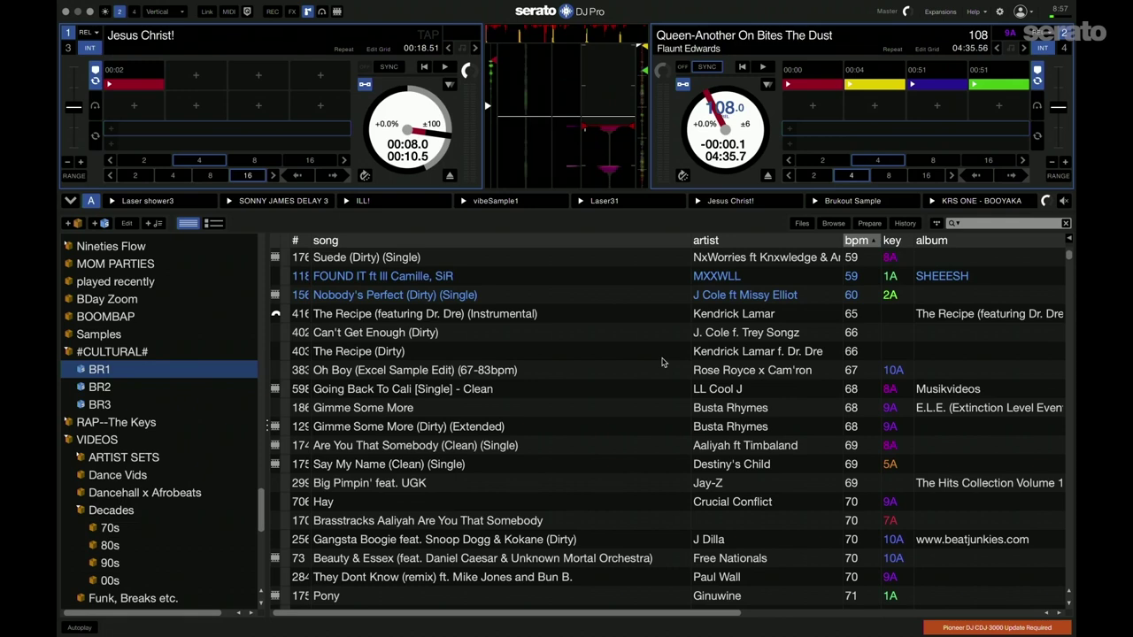
pyautogui.scroll(-20, 662, 362)
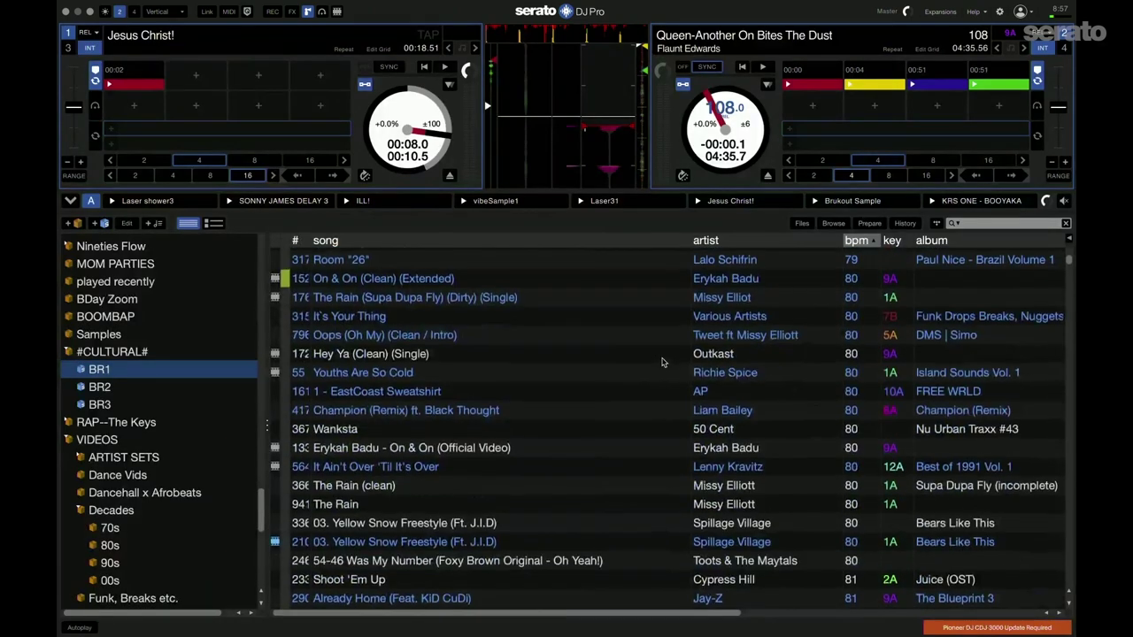
pyautogui.scroll(-10, 662, 362)
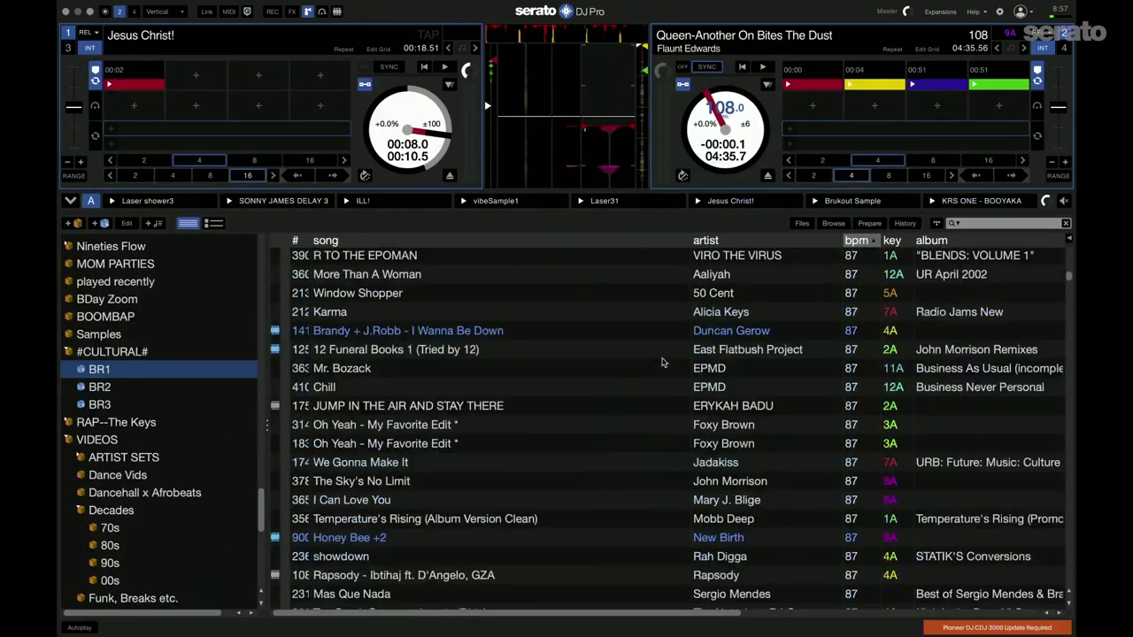
pyautogui.scroll(-12, 662, 362)
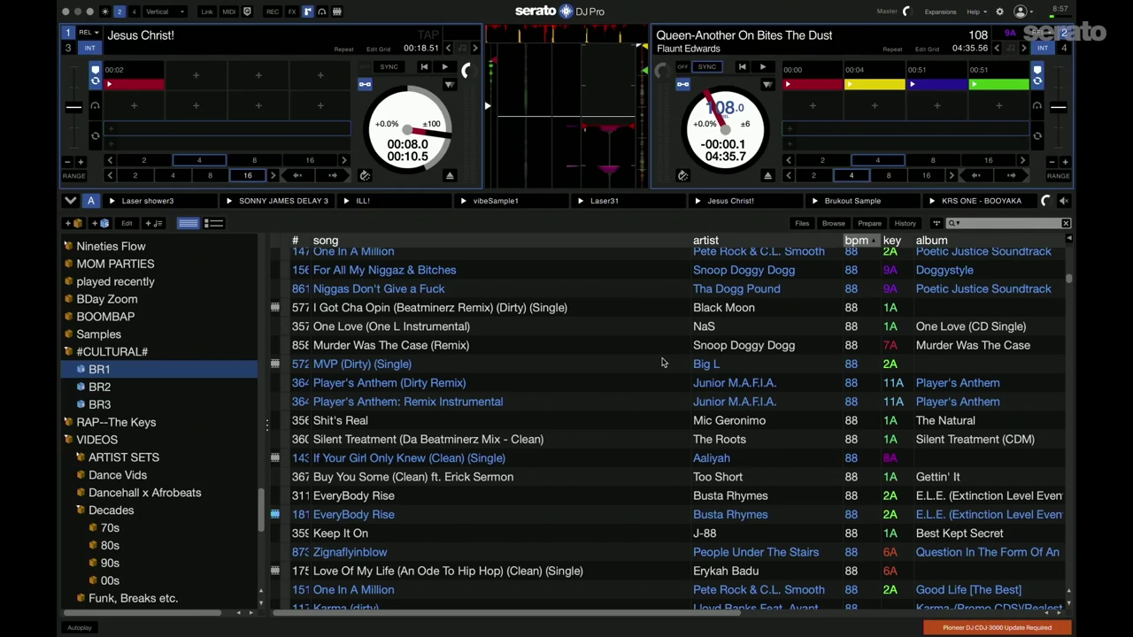
pyautogui.scroll(-12, 662, 362)
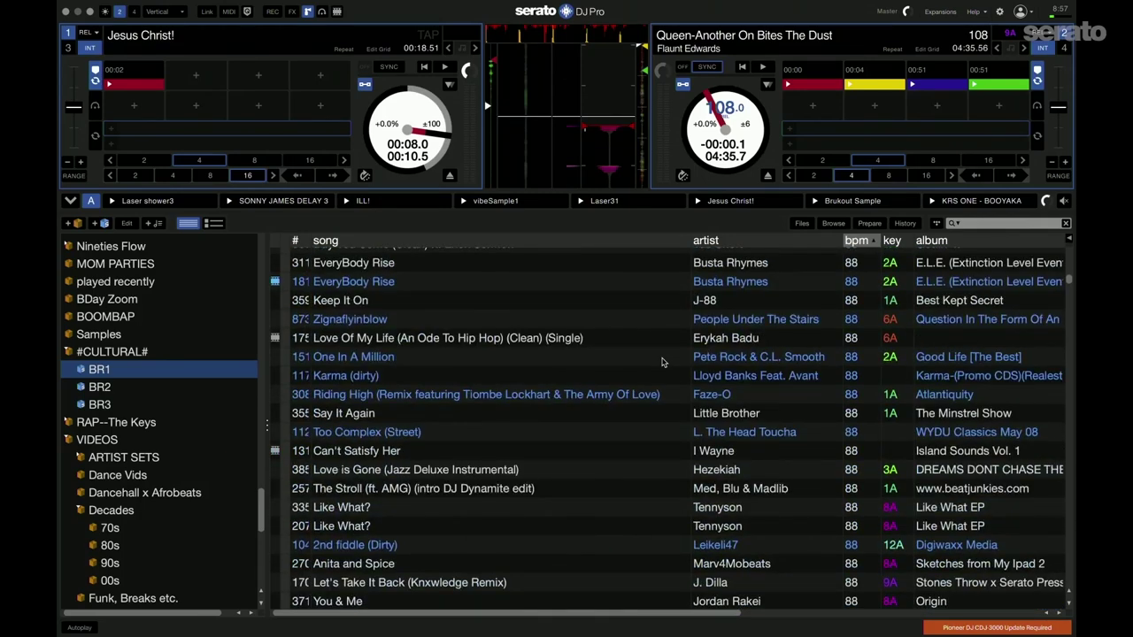
# Open the BR2 smart crate and look through its tracks in bpm order.
pyautogui.click(175, 391)
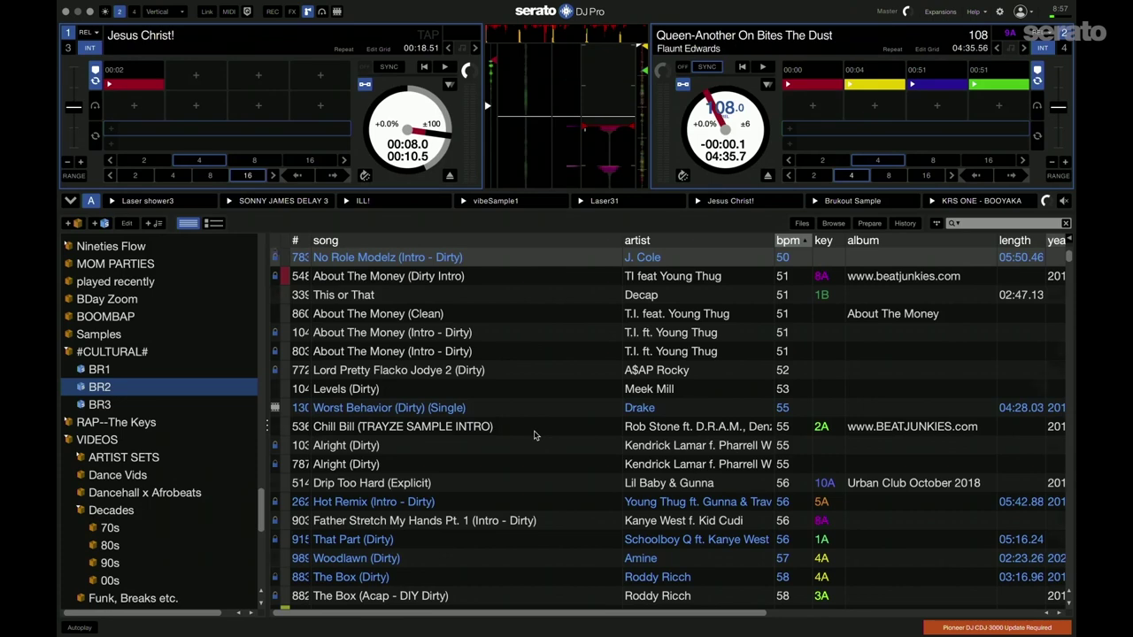
pyautogui.scroll(-20, 534, 435)
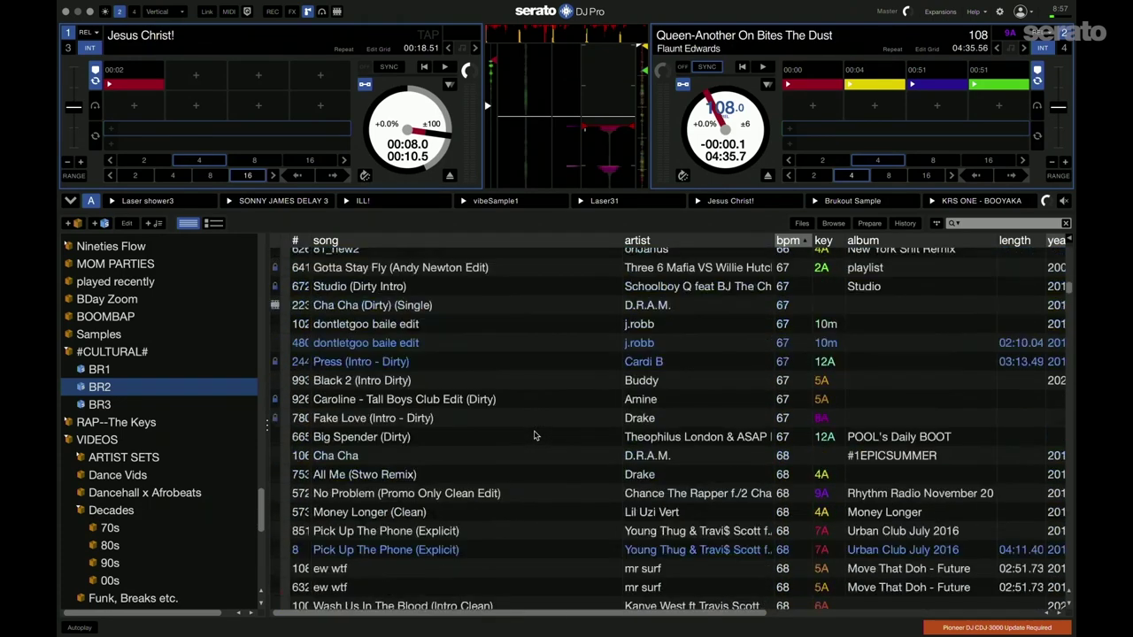
pyautogui.scroll(-3, 534, 435)
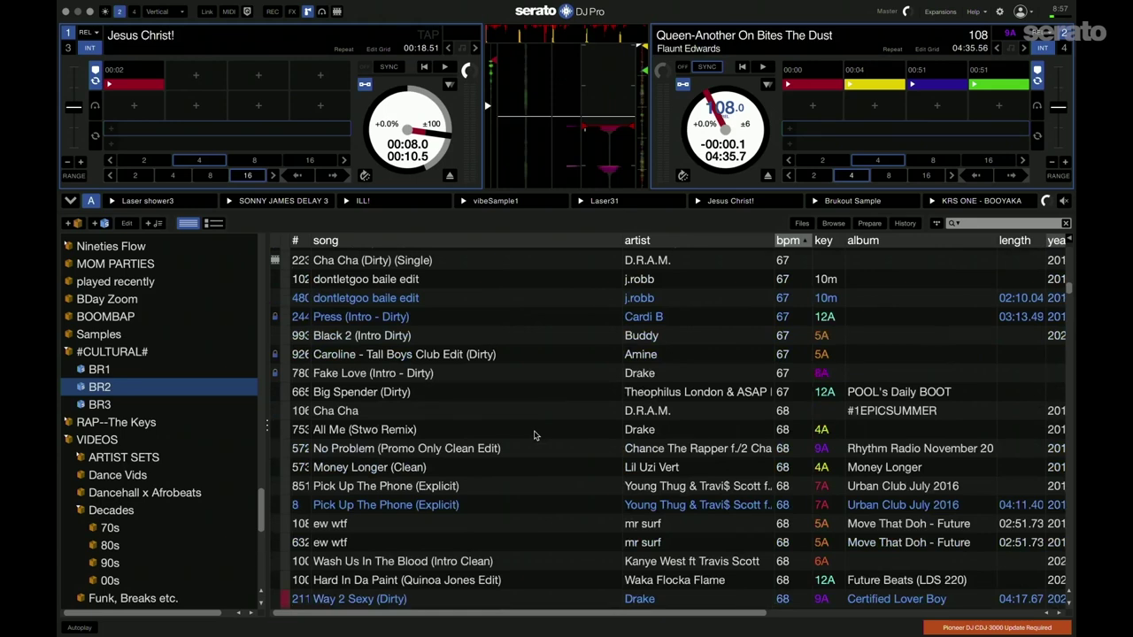
# Open the BR3 smart crate, select the track Nite & Day., and examine the comment tags of the tracks across the bpm range.
pyautogui.click(161, 407)
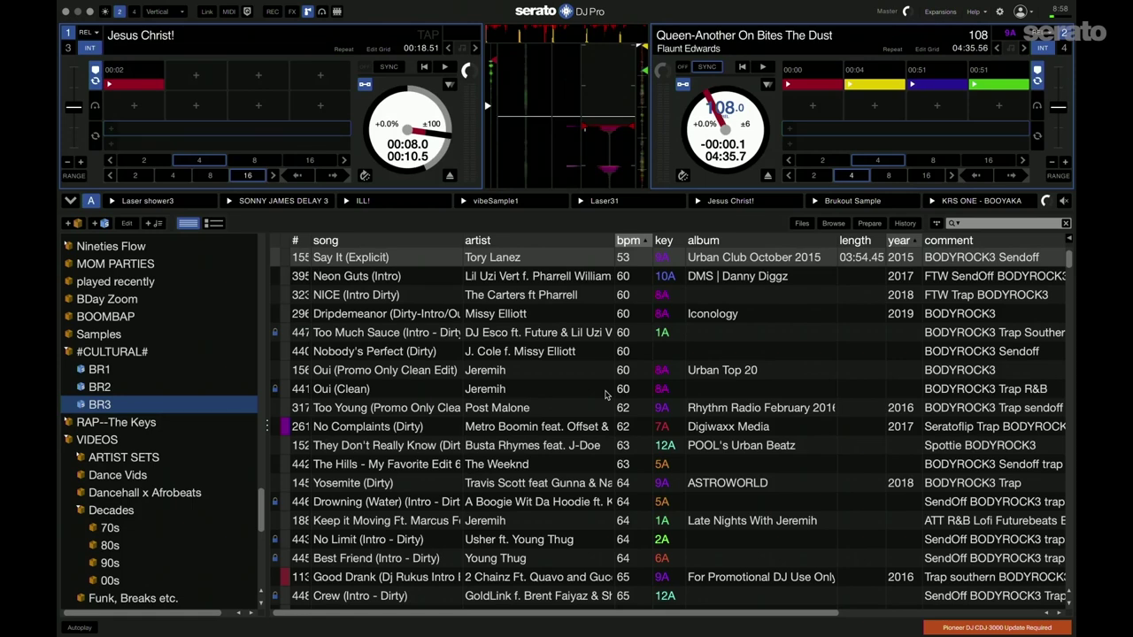
pyautogui.scroll(-20, 608, 394)
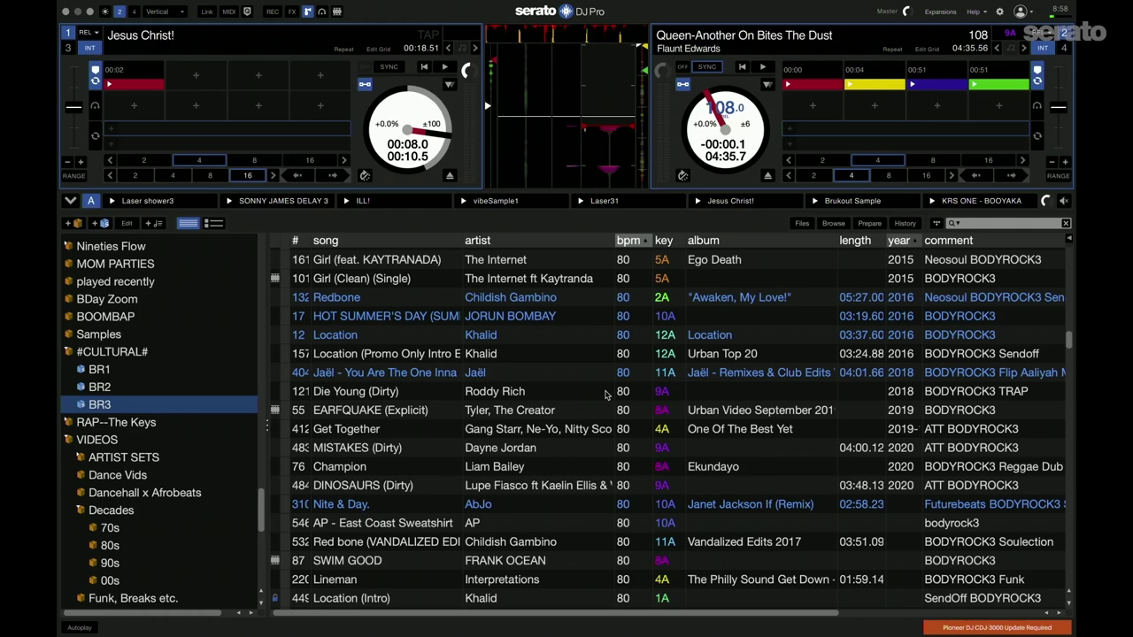
pyautogui.scroll(-4, 607, 394)
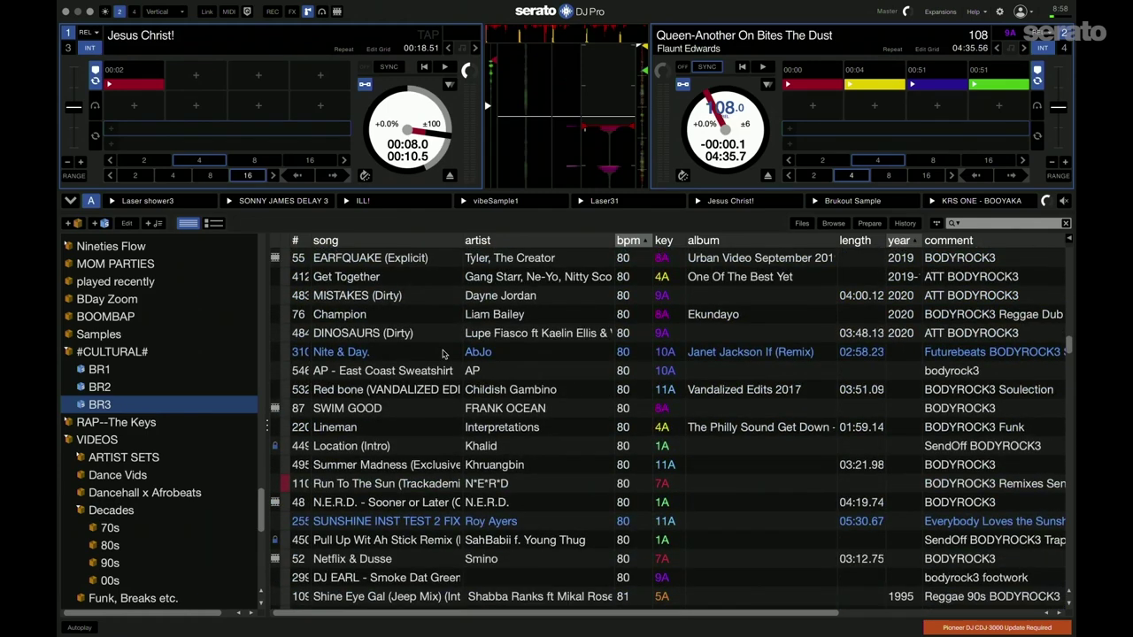
pyautogui.click(443, 353)
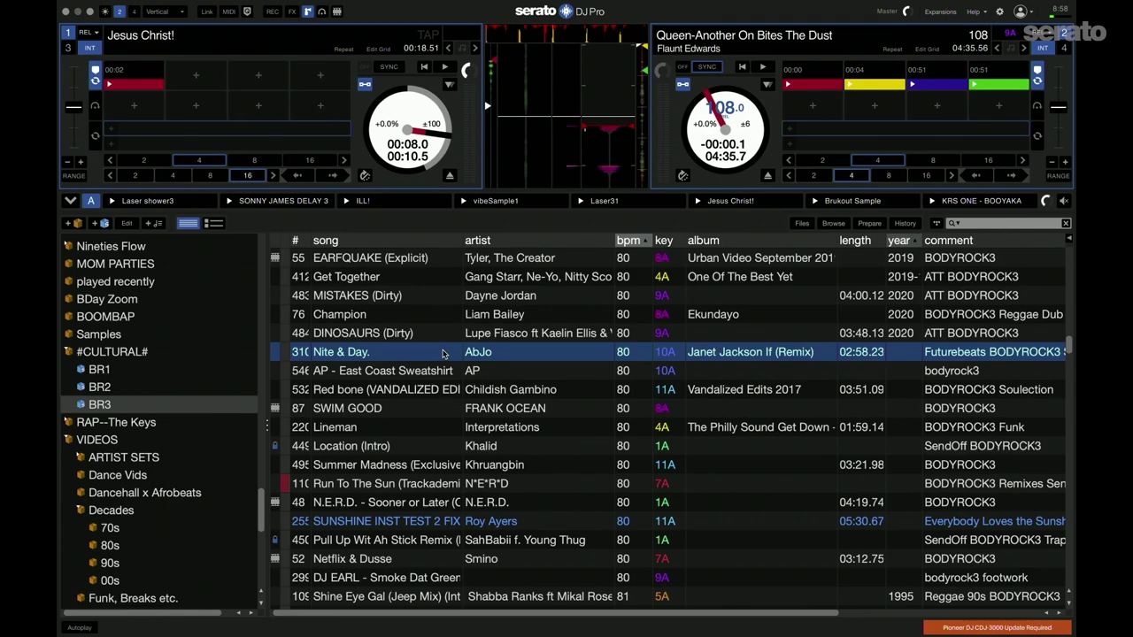
pyautogui.scroll(-3, 443, 353)
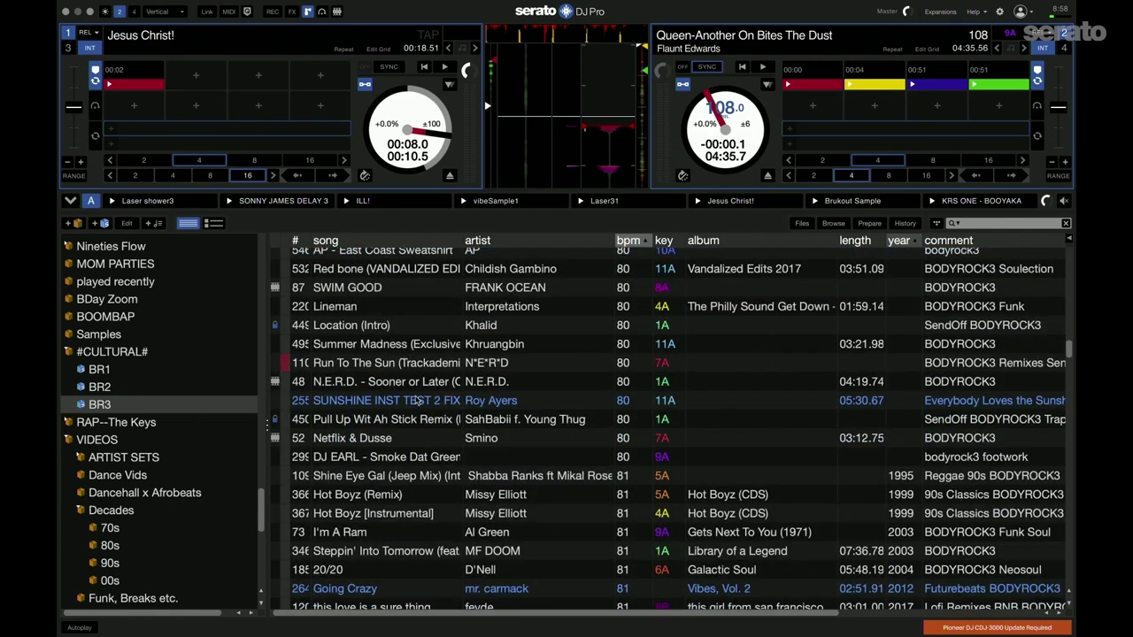
pyautogui.scroll(-12, 419, 400)
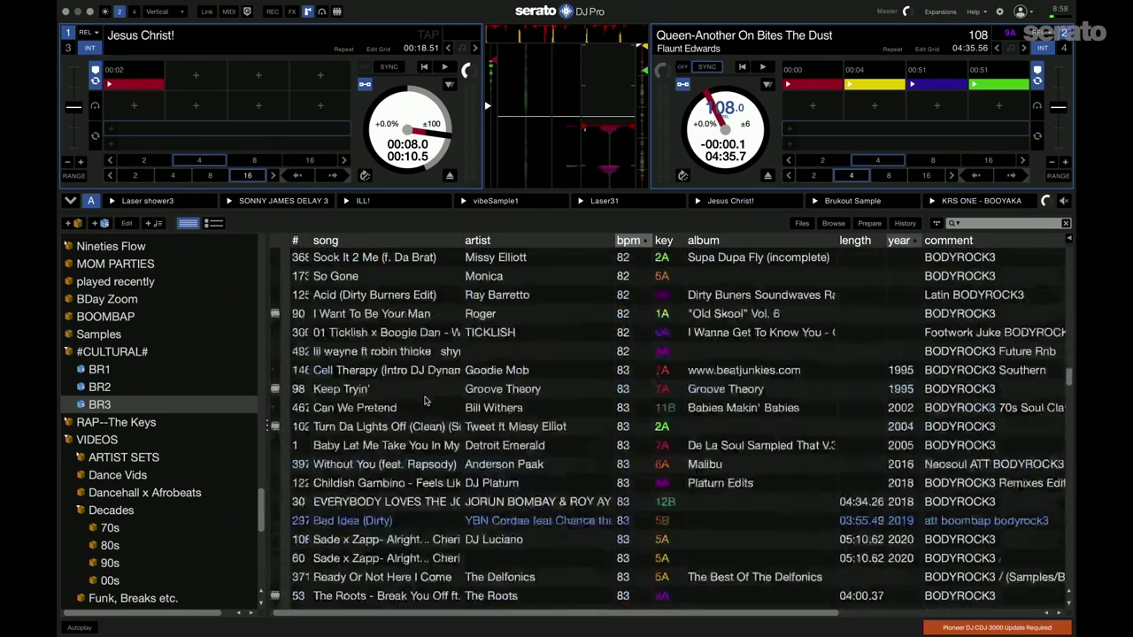
pyautogui.scroll(-4, 424, 401)
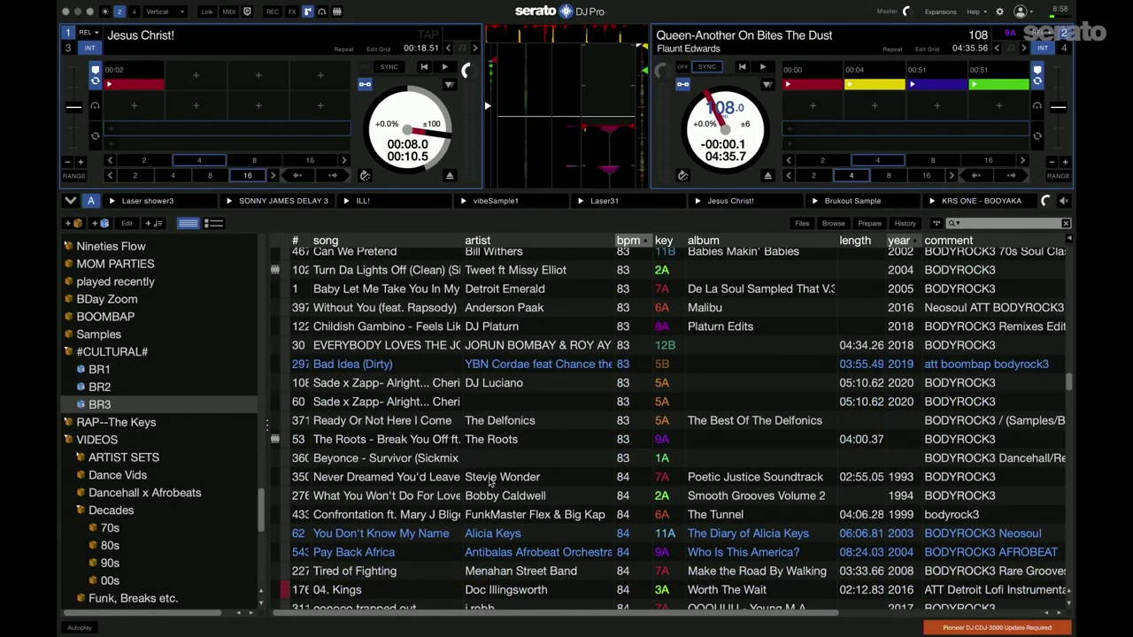
pyautogui.scroll(-10, 489, 482)
pyautogui.scroll(-7, 489, 481)
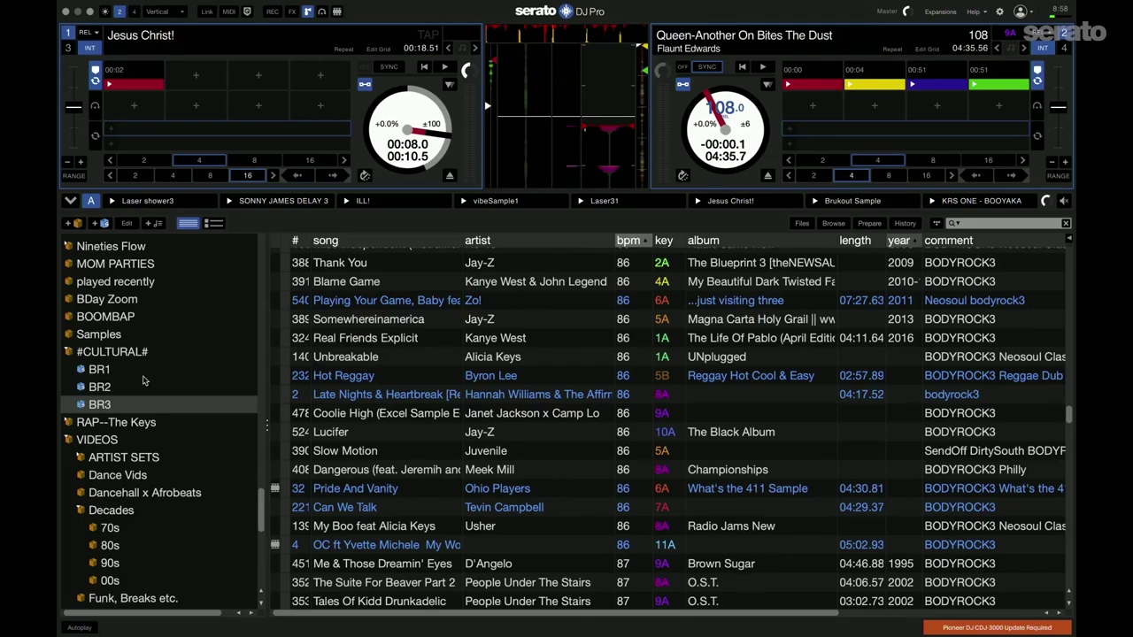
# Create a live-updating smart crate with one rule, composer contains "Rod Temperton", and save it.
pyautogui.scroll(-3, 171, 358)
pyautogui.scroll(-5, 171, 358)
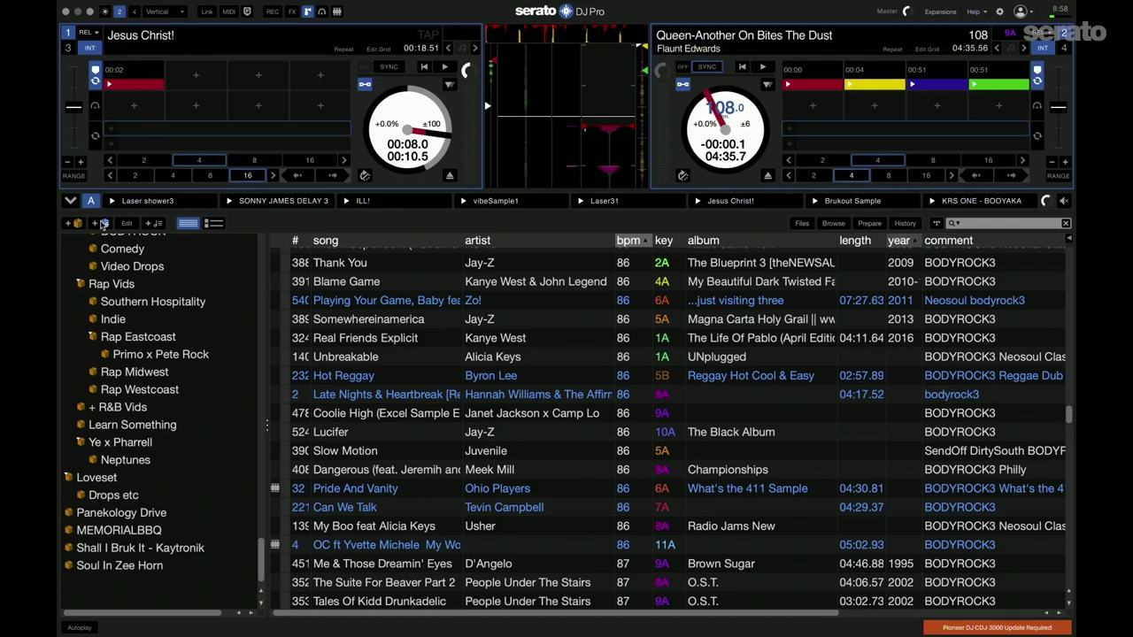
pyautogui.press('w')
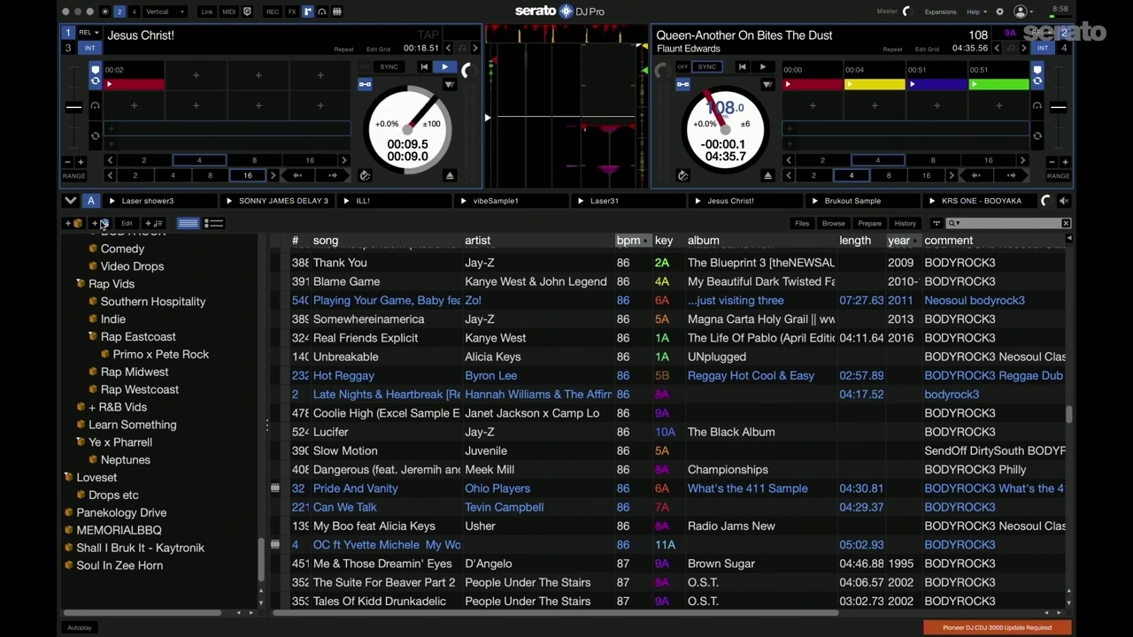
pyautogui.click(102, 224)
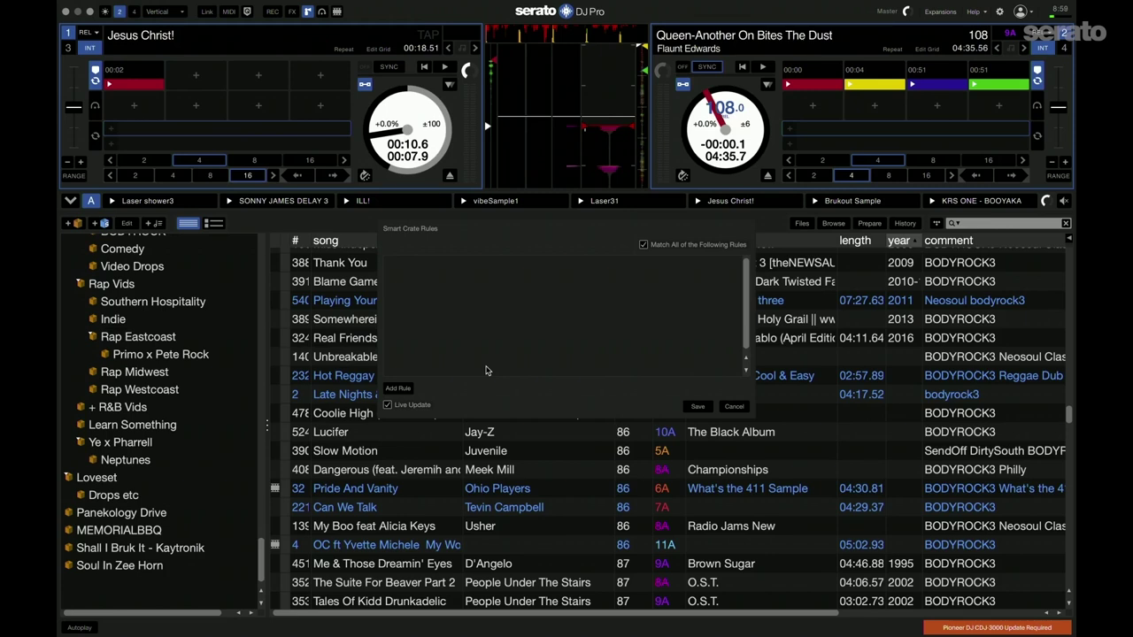
pyautogui.click(398, 389)
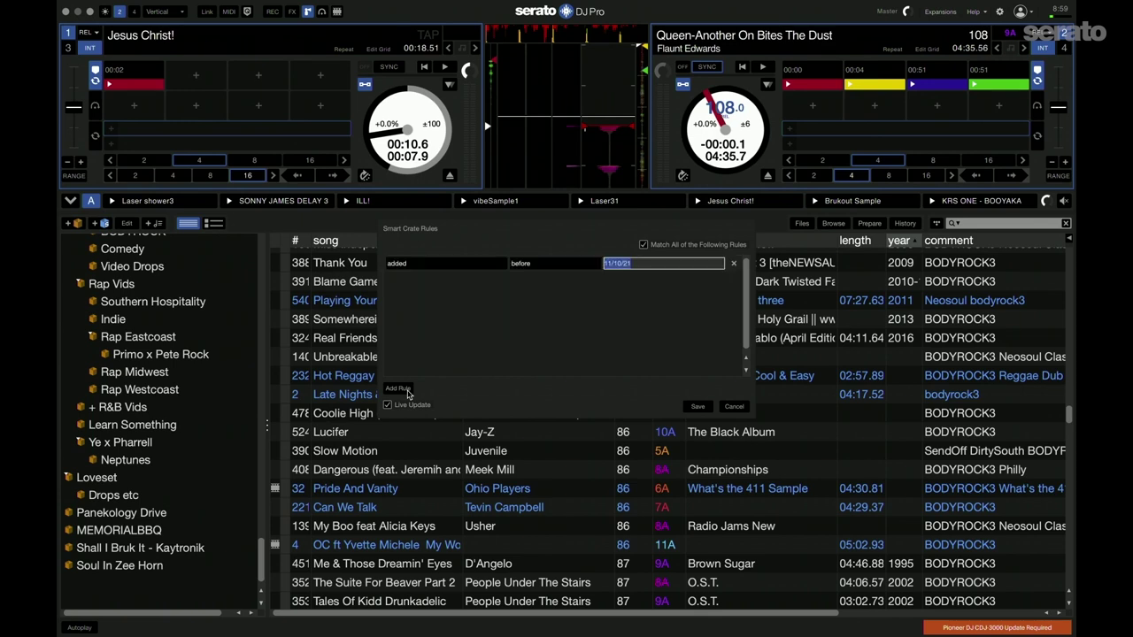
pyautogui.click(458, 265)
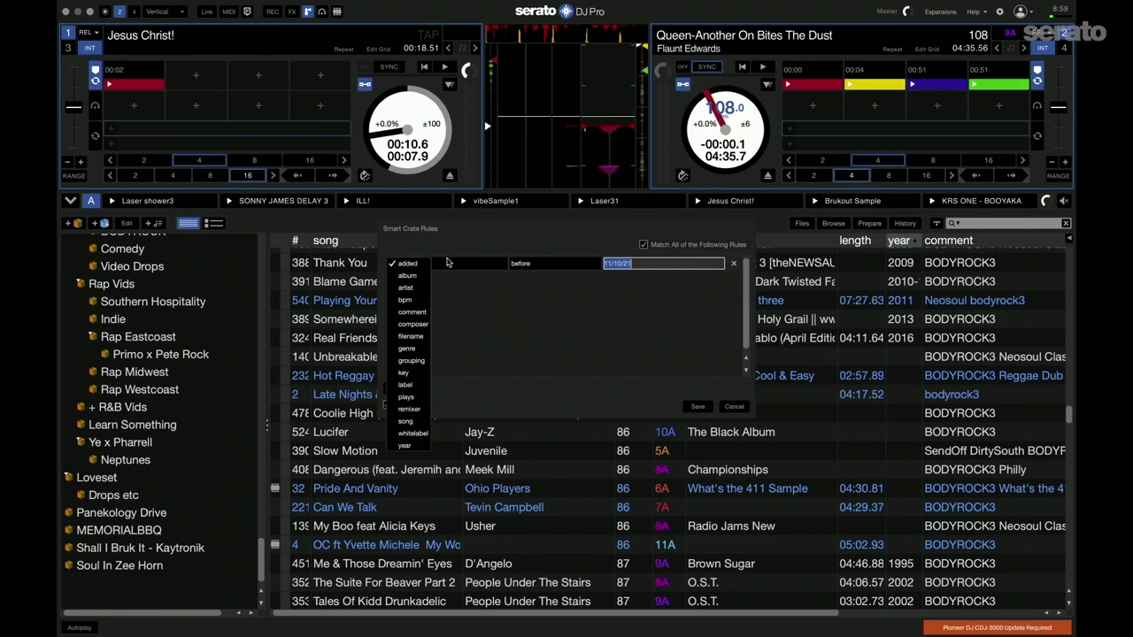
pyautogui.click(413, 326)
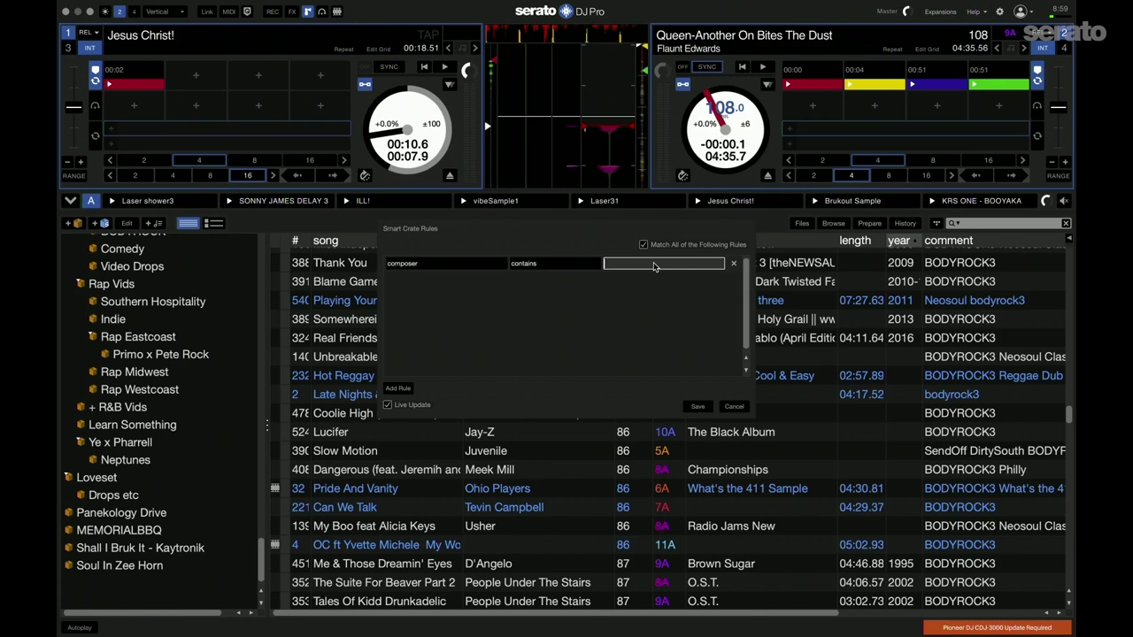
pyautogui.write('Rod Temperton')
pyautogui.click(699, 407)
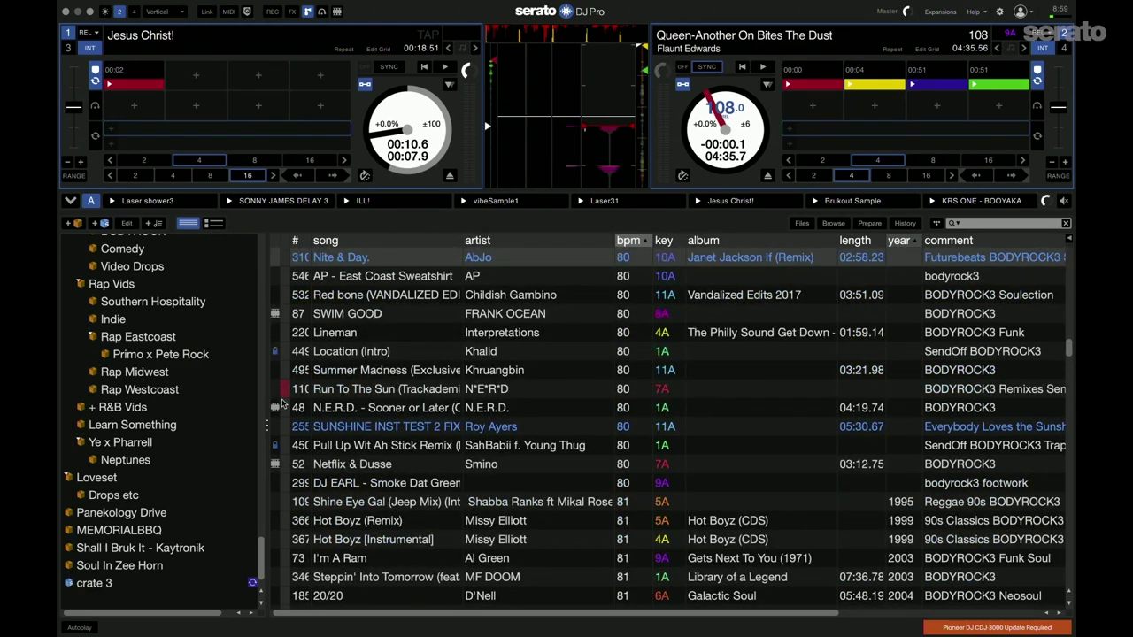
# Open the new smart crate, switch to Soul In Zee Horn and back to it, and look through its tracks.
pyautogui.click(133, 586)
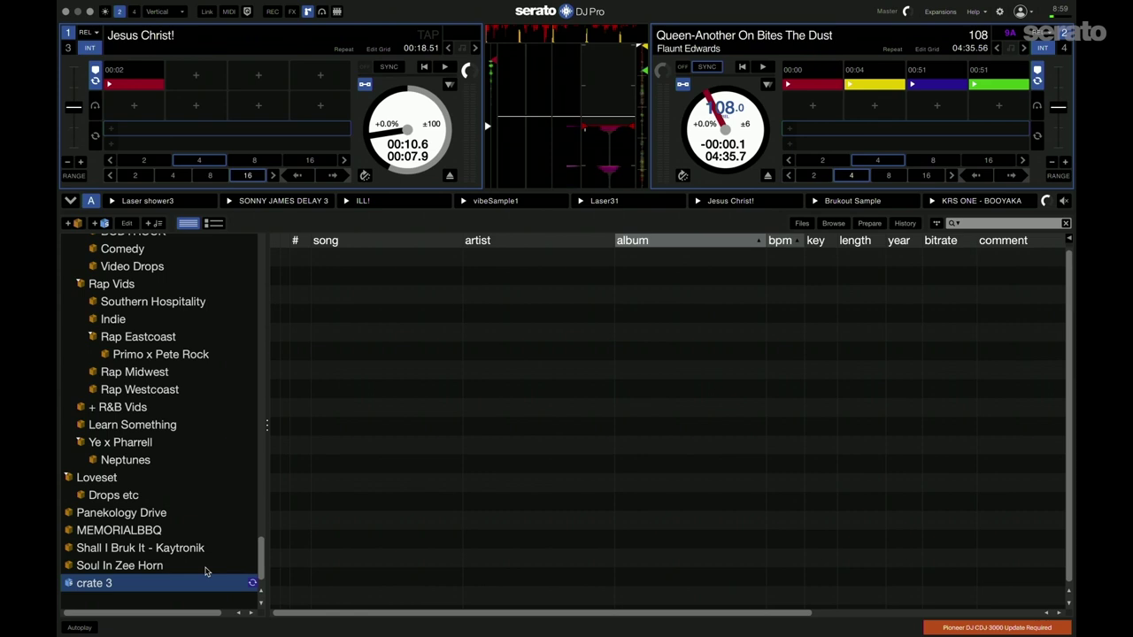
pyautogui.click(146, 571)
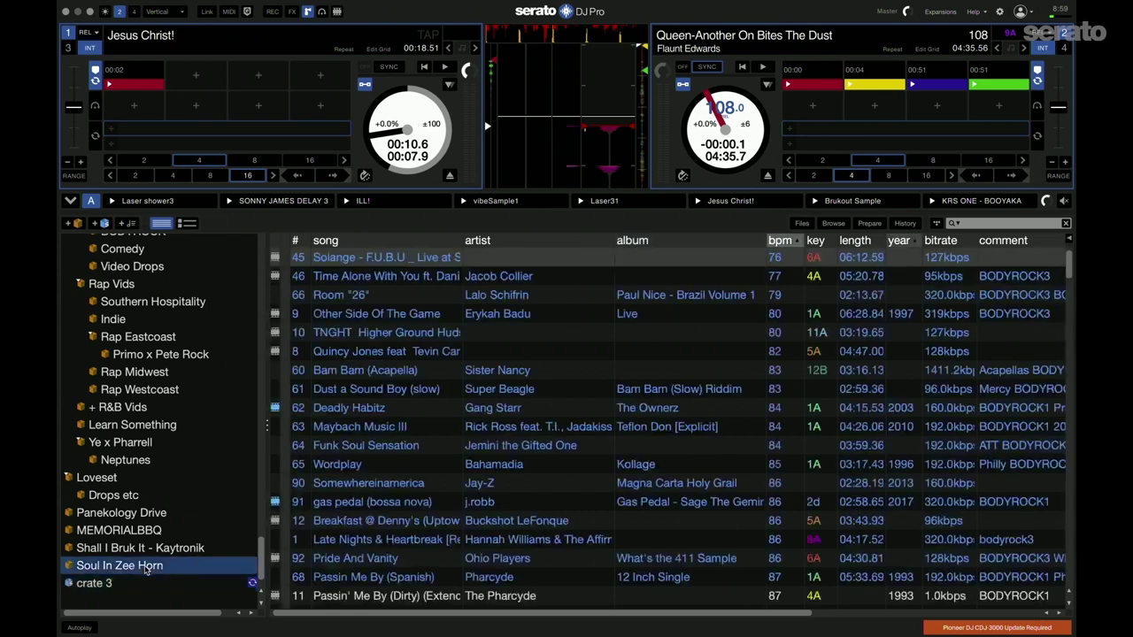
pyautogui.click(121, 584)
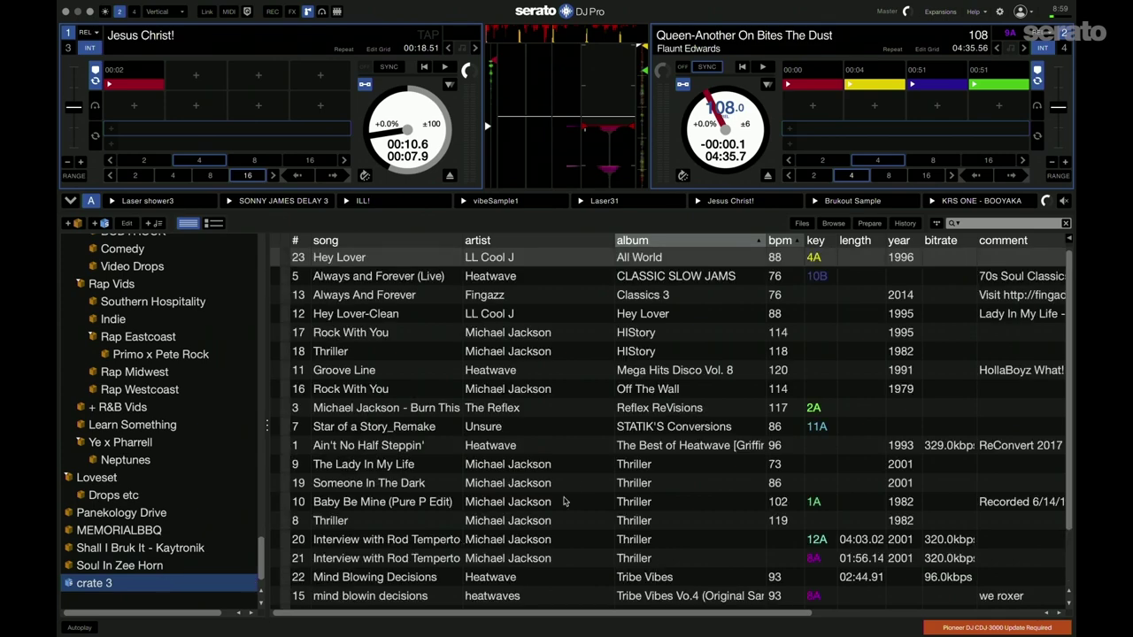
pyautogui.scroll(-3, 571, 476)
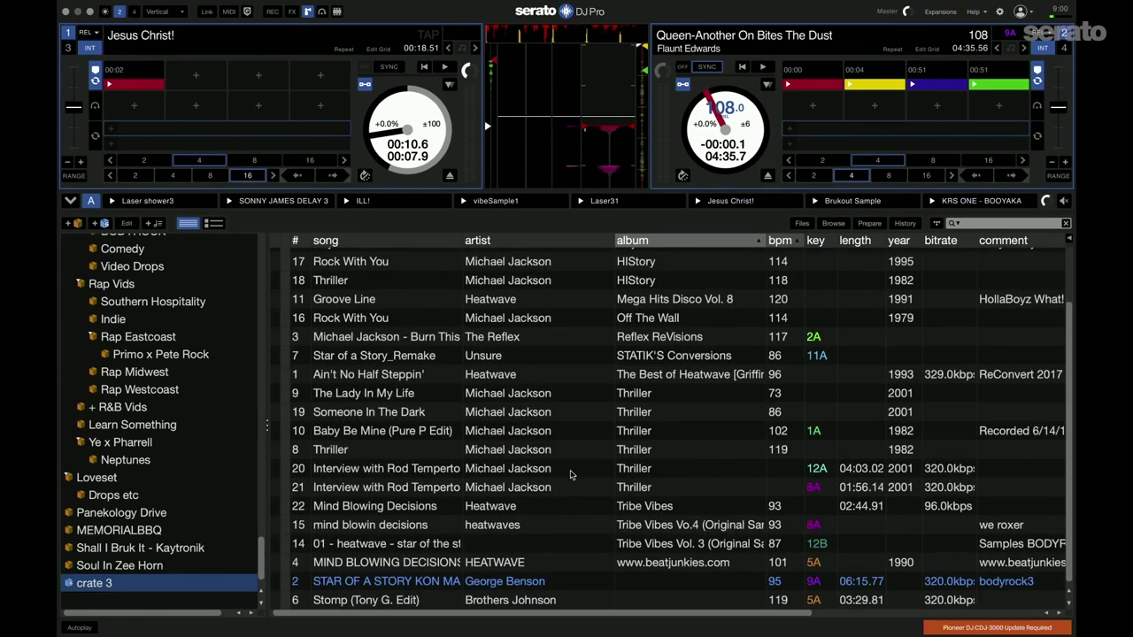
pyautogui.scroll(3, 570, 476)
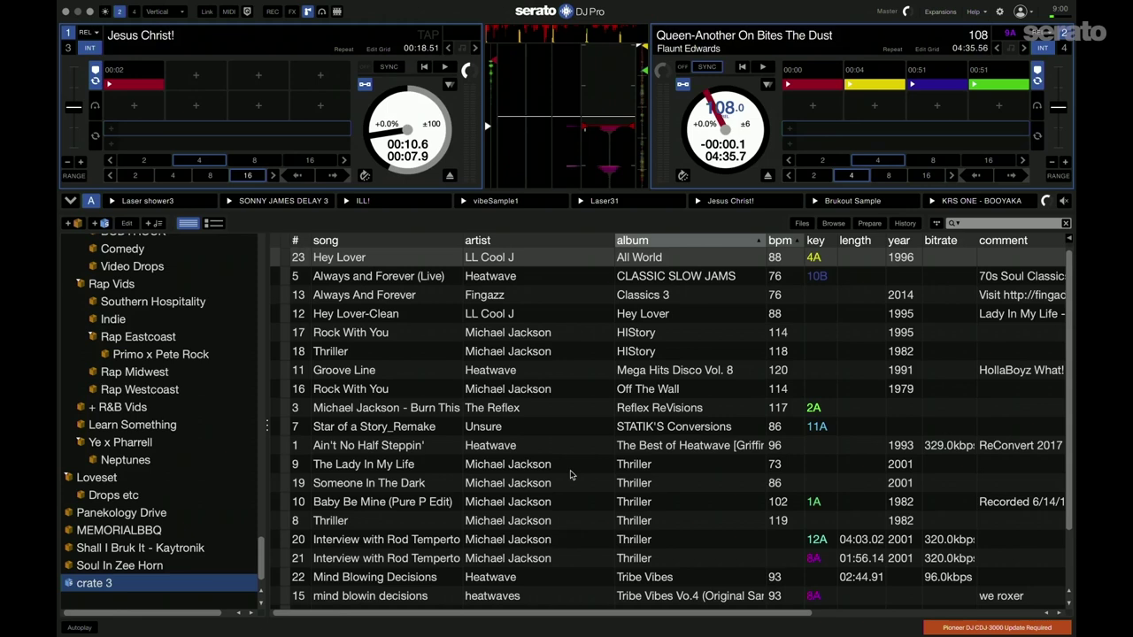